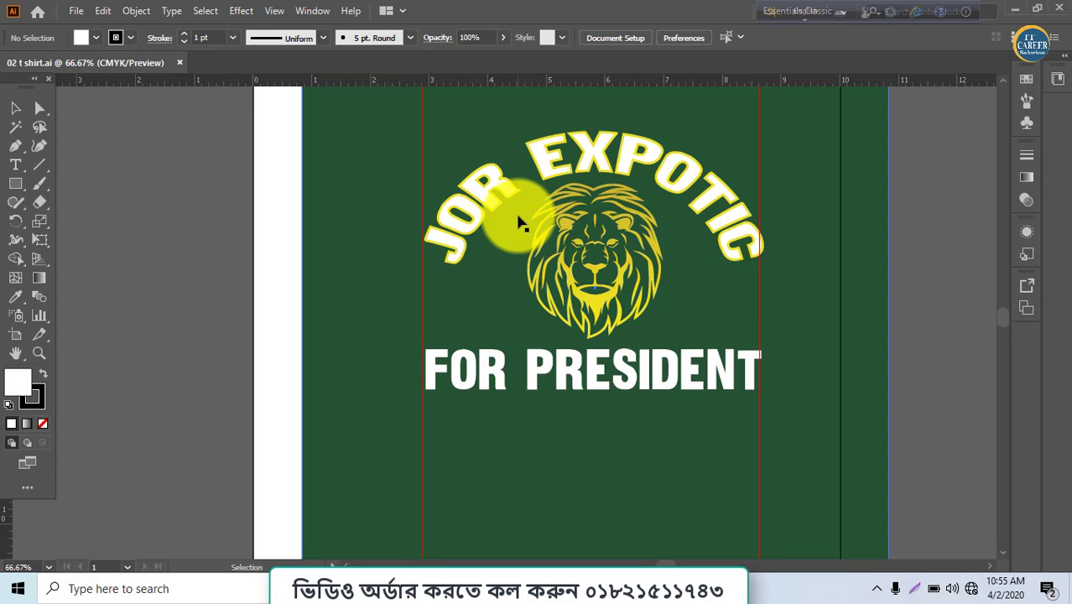
- Create a new portrait print document 10 in wide and 12 in high in CMYK
scroll(518, 218, up, 1)
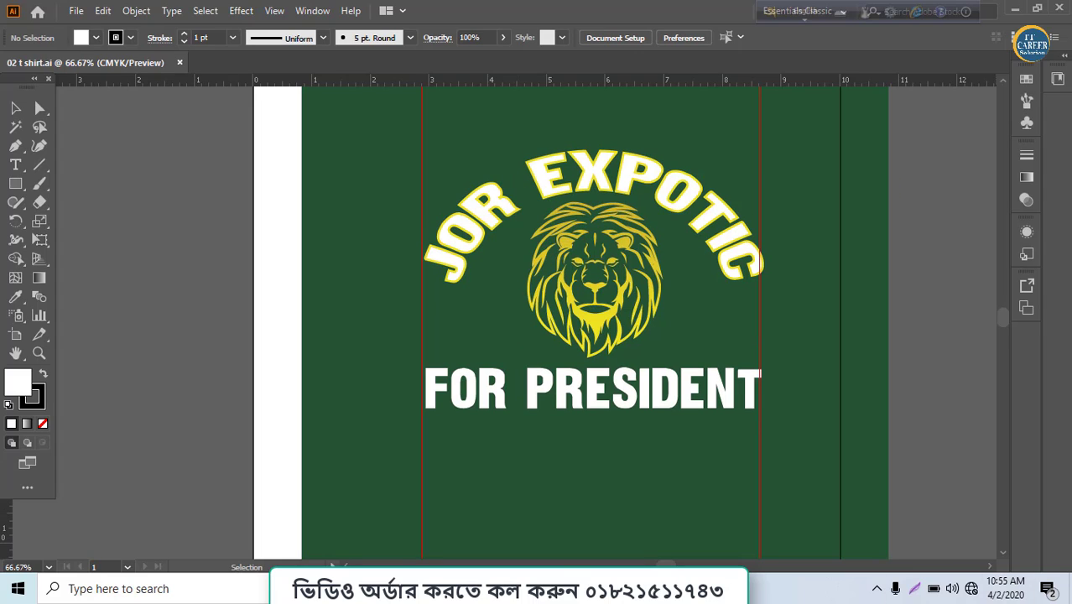
click(75, 10)
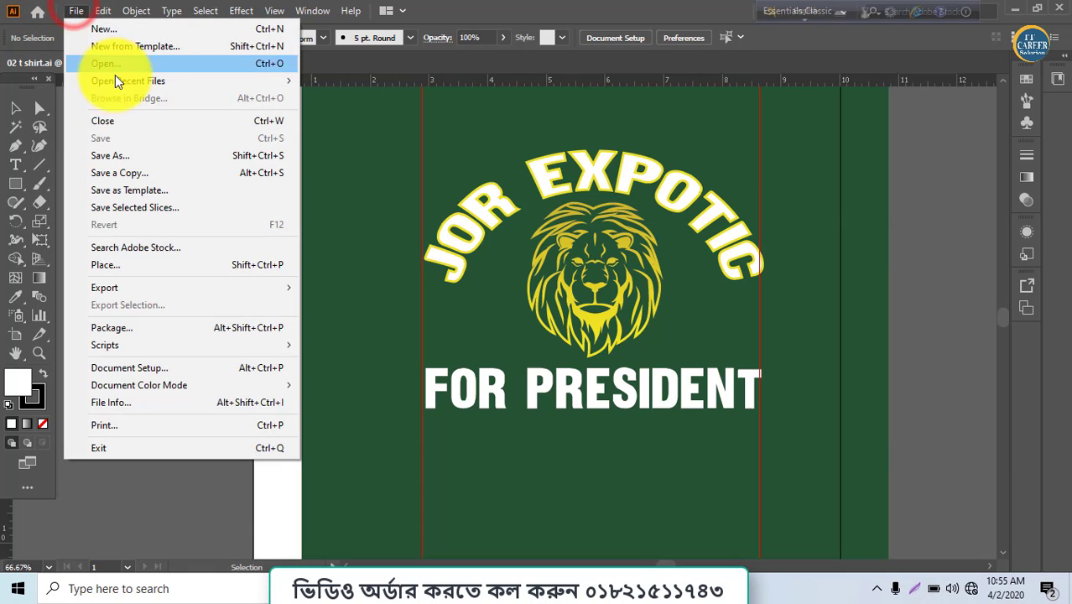
click(110, 28)
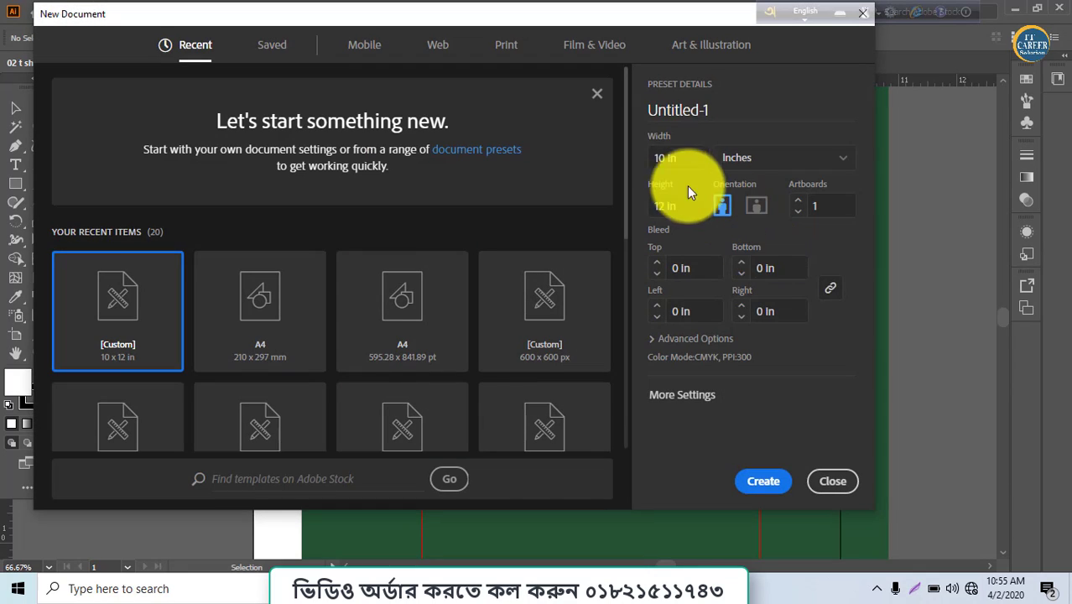
click(673, 156)
click(664, 206)
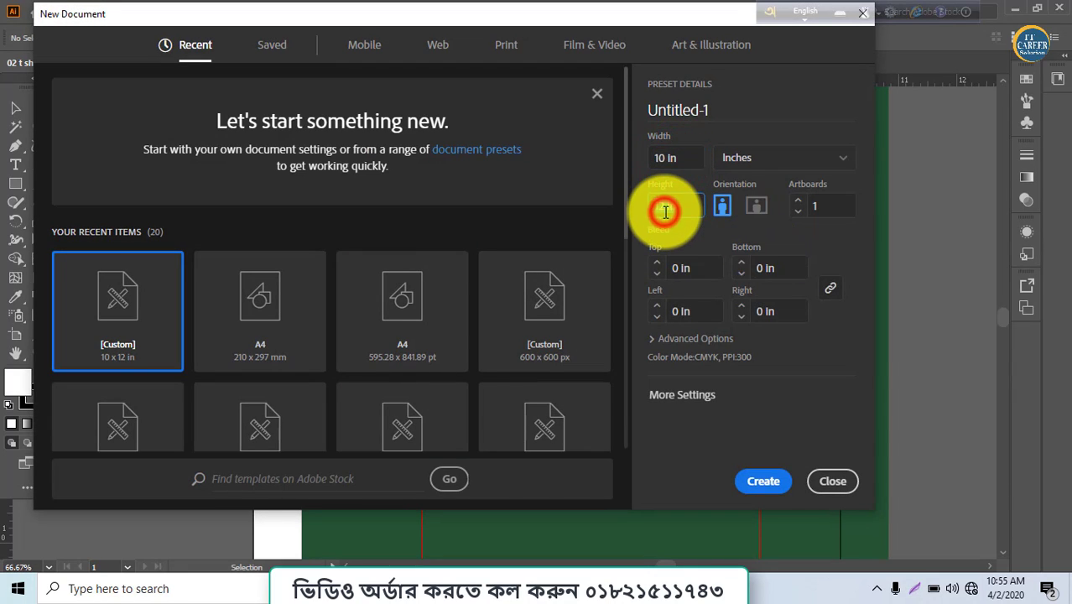
click(762, 491)
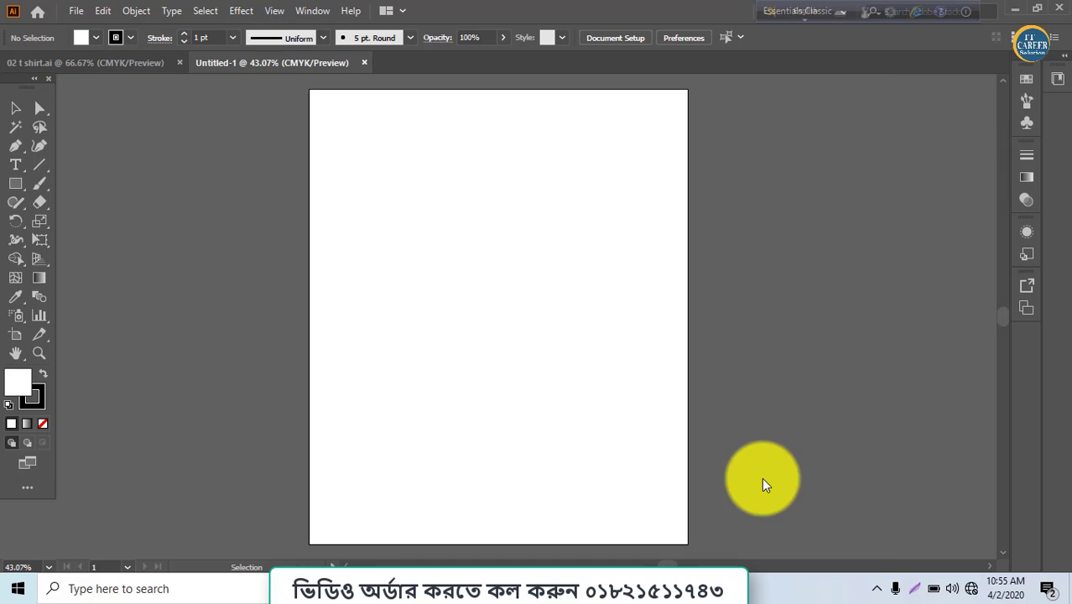
click(970, 589)
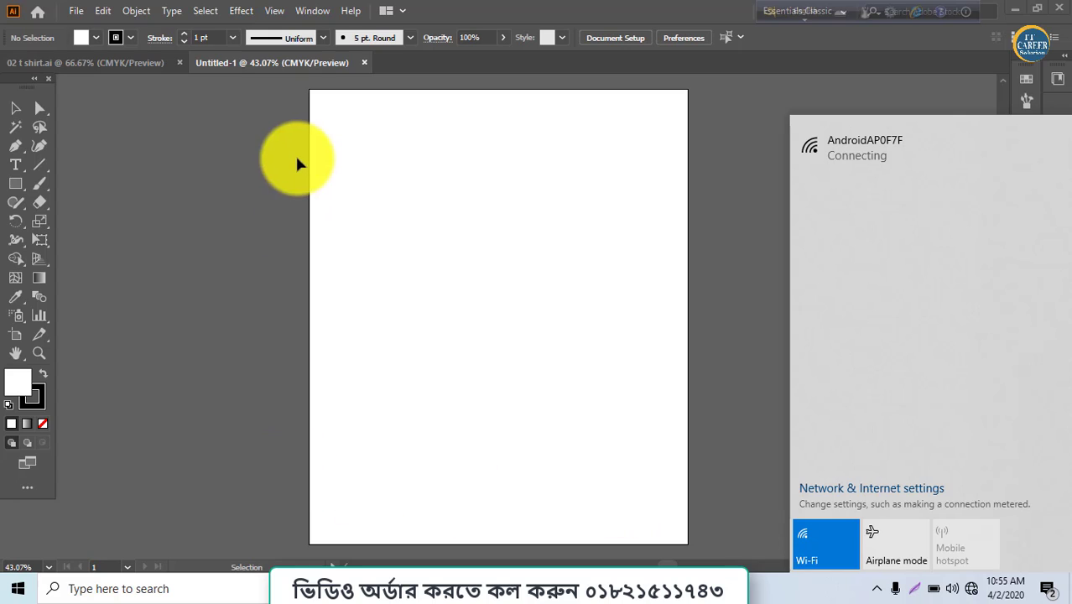
- Draw a white rectangle covering the whole artboard of the new document
click(15, 184)
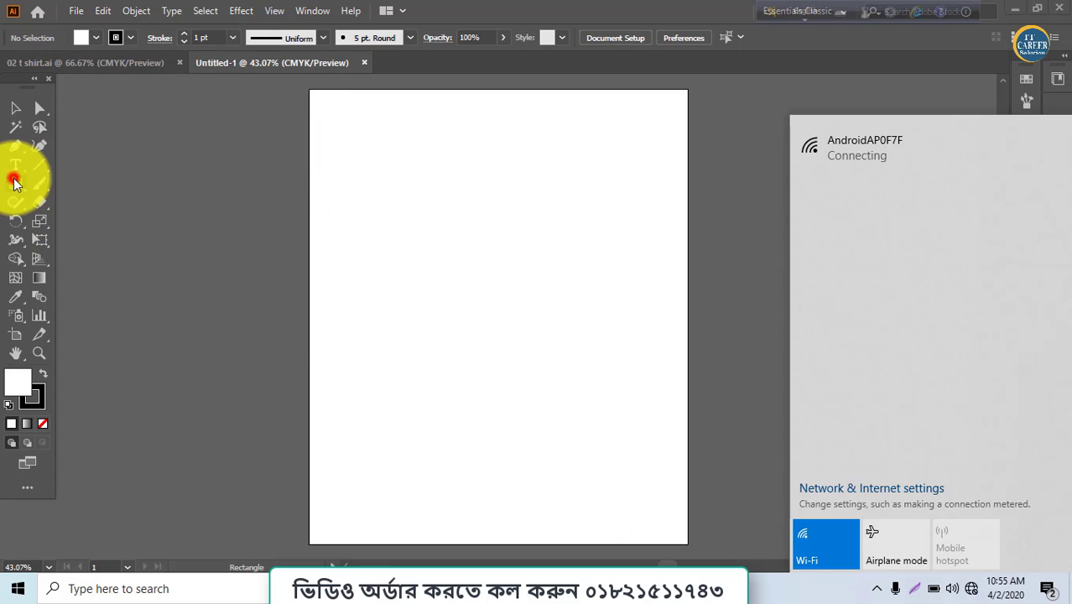
click(307, 86)
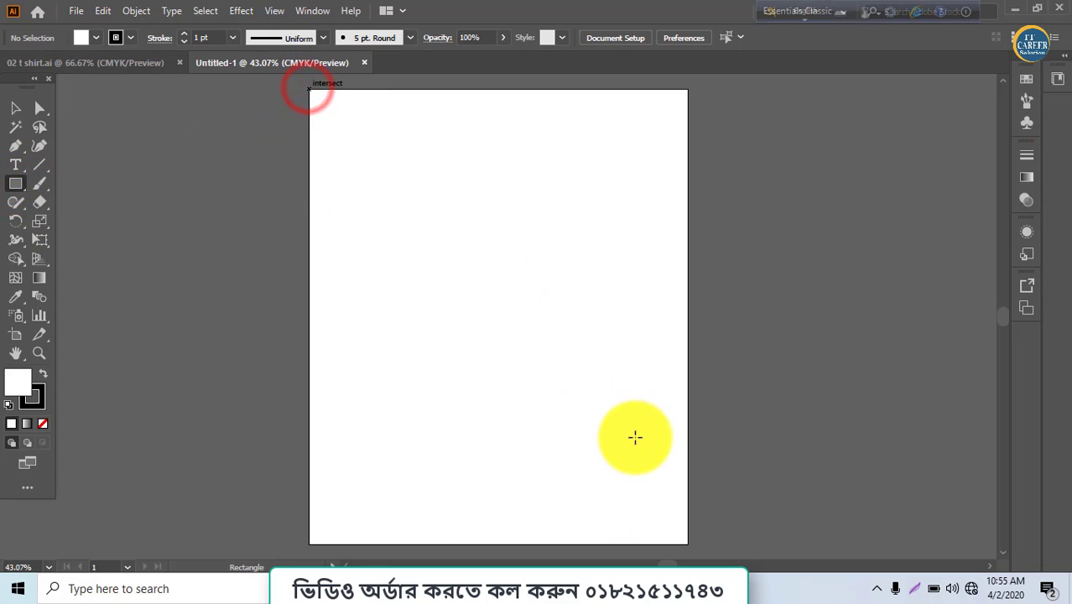
drag(689, 545, 309, 88)
- Copy the green background rectangle from 02 t shirt.ai into the new document, overlapping the artboard's left part
click(146, 62)
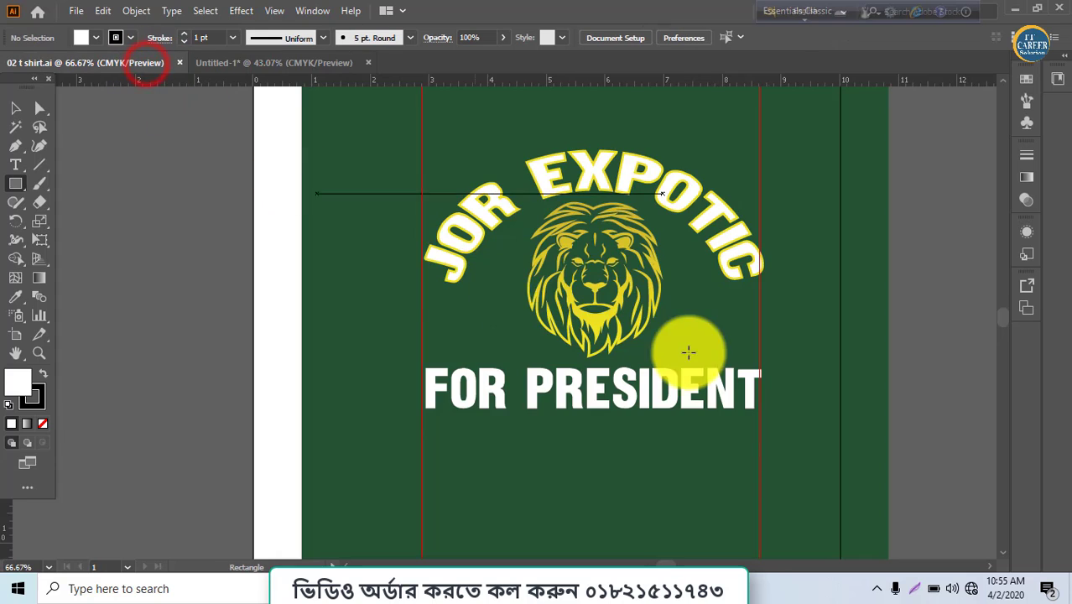
click(15, 109)
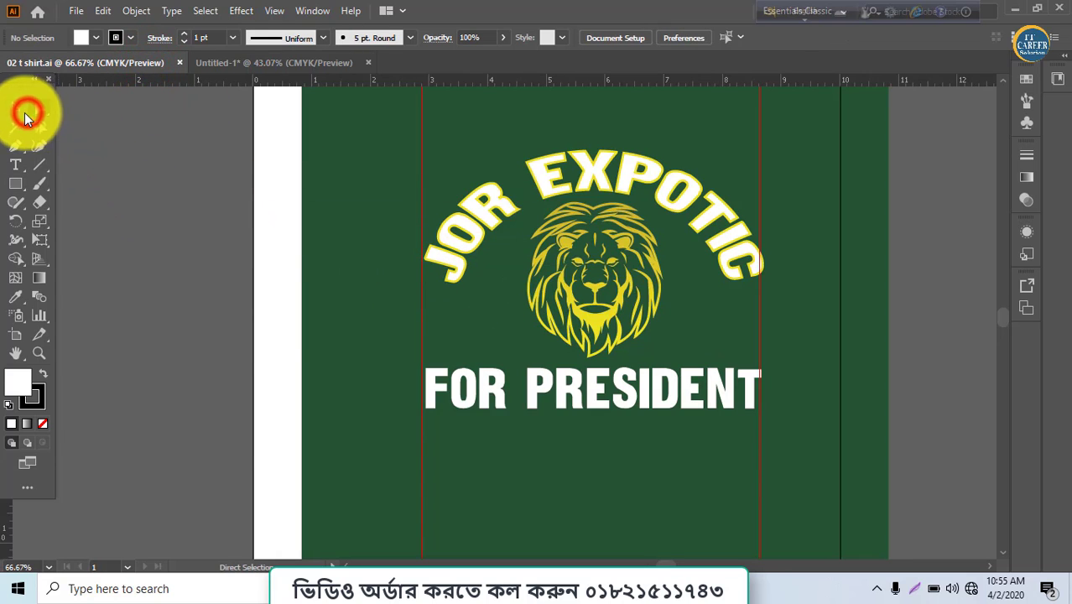
drag(323, 182, 135, 235)
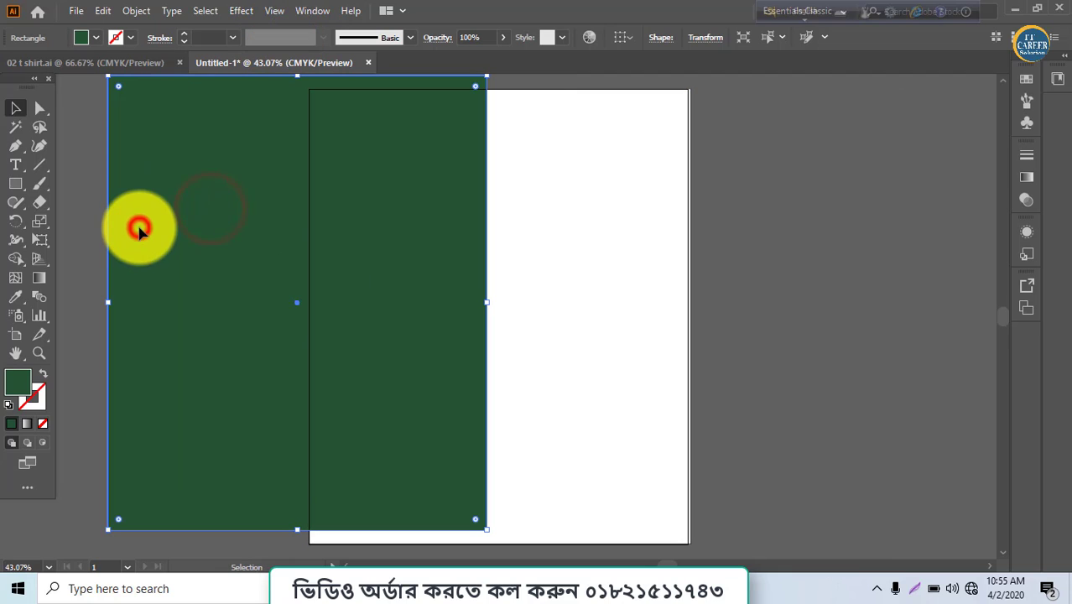
- Sample the copied green rectangle with the Eyedropper to recolour the white artboard-sized rectangle
click(16, 295)
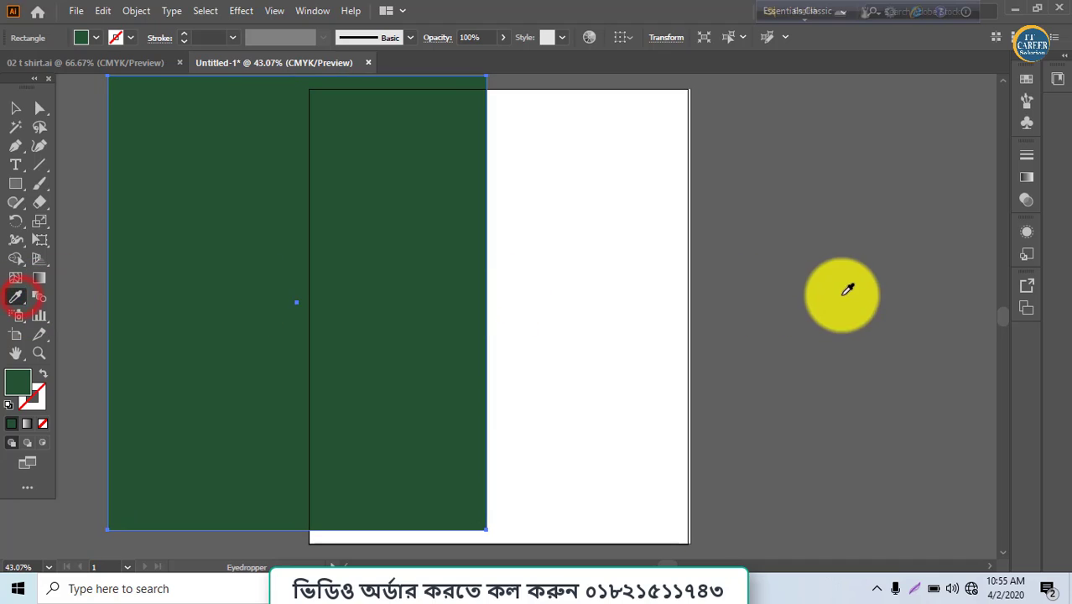
key(v)
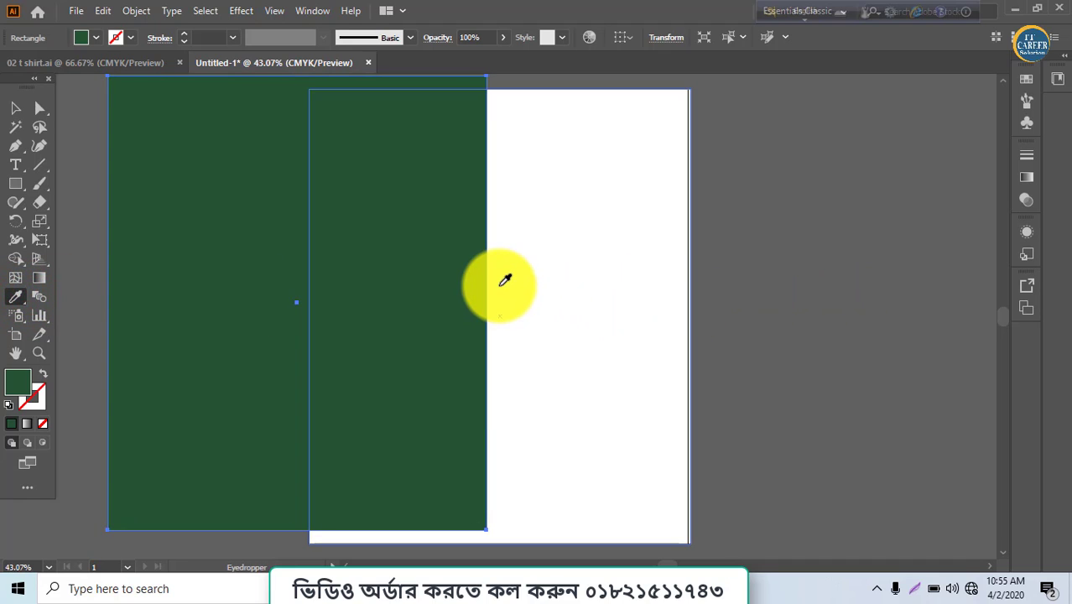
click(617, 285)
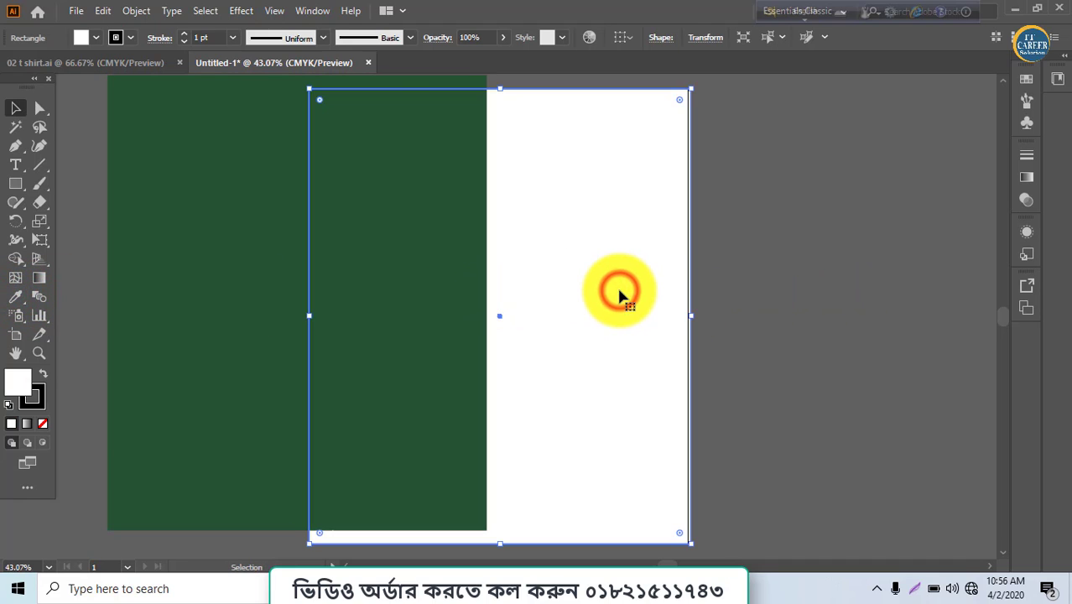
key(i)
click(239, 270)
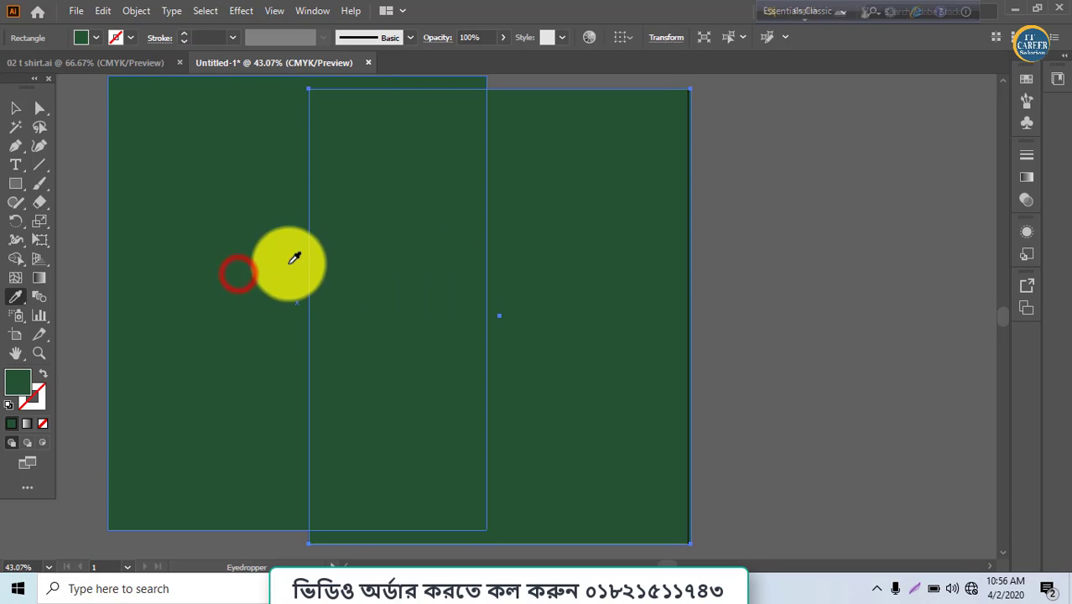
- Delete the copied green rectangle, leaving only the one that covers the artboard
click(11, 113)
drag(74, 185, 184, 287)
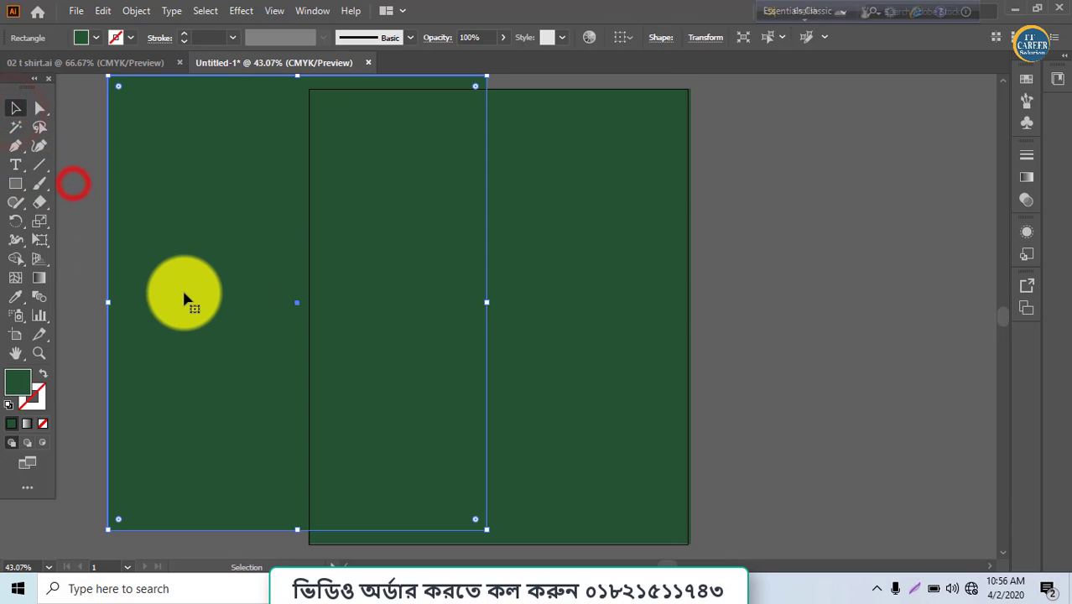
key(Delete)
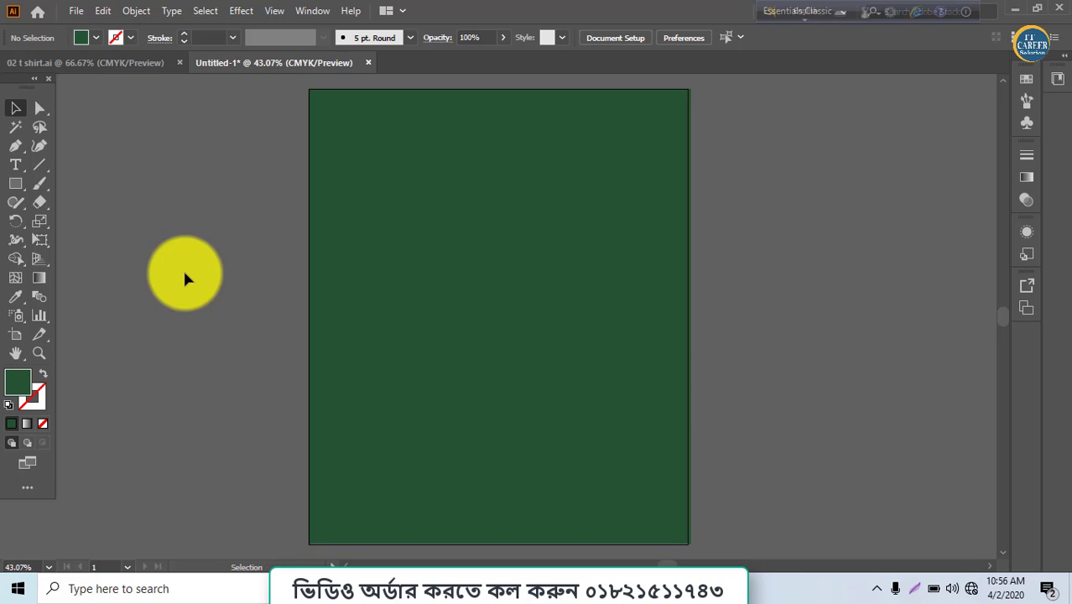
- Switch back to the 02 t shirt.ai document and select its green background rectangle
click(73, 63)
click(419, 263)
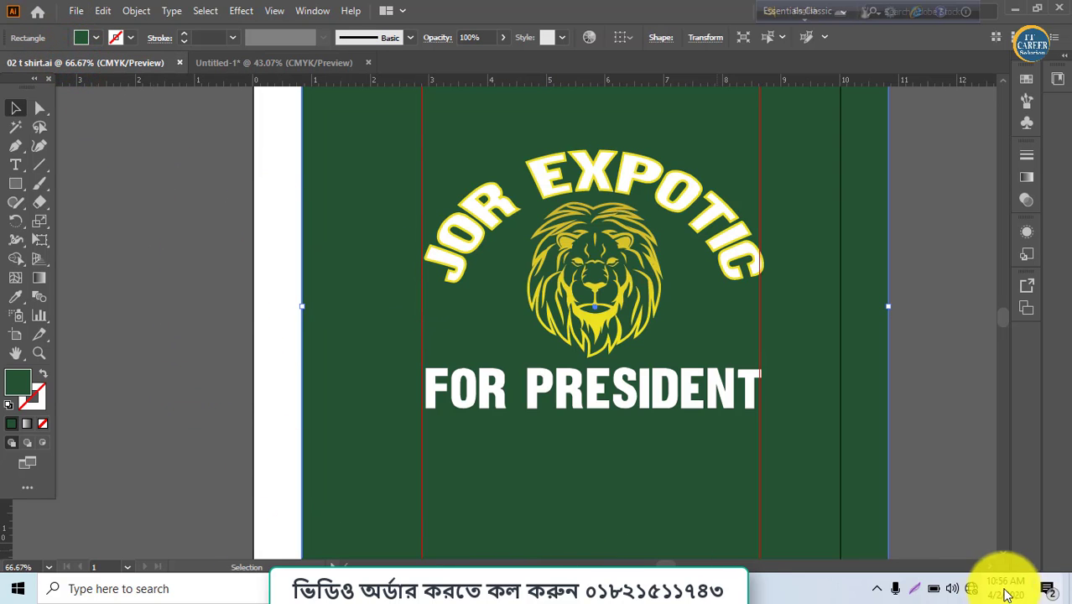
- Start connecting the computer to the available secured Wi-Fi network
click(969, 589)
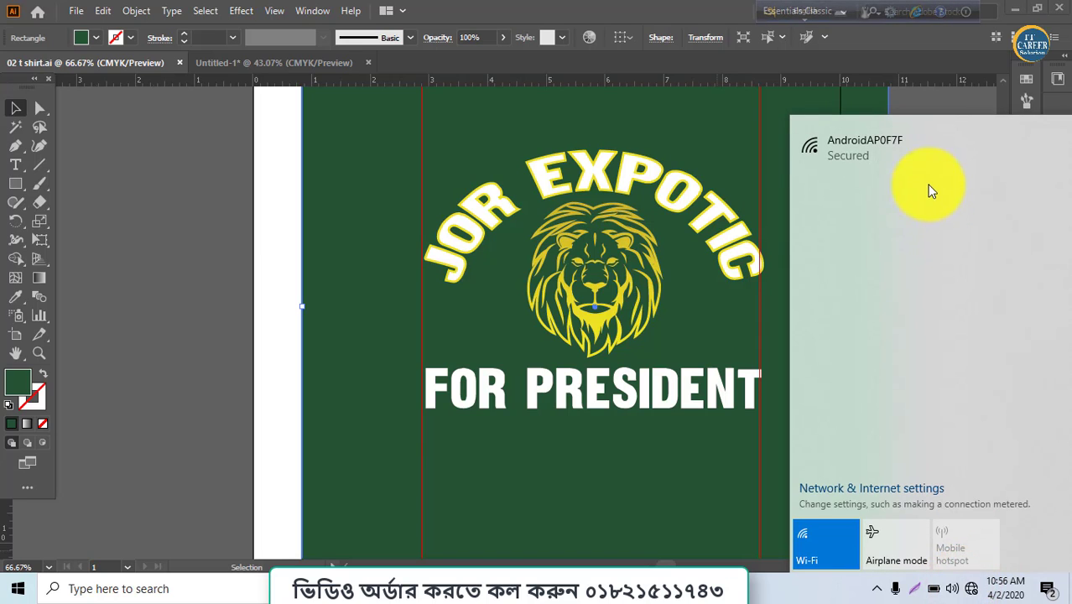
click(922, 151)
click(989, 220)
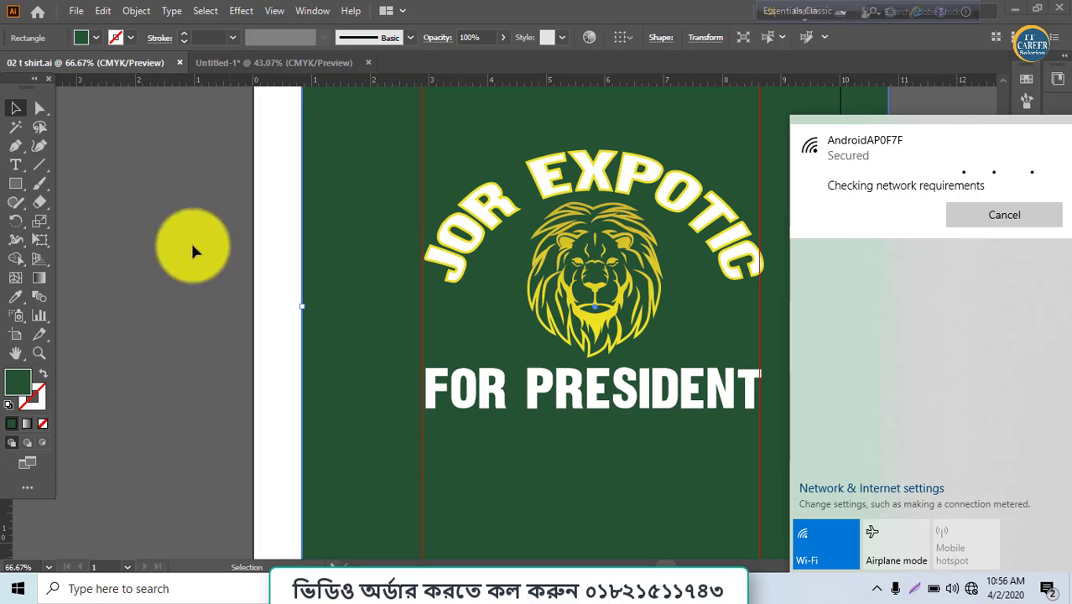
- Add the point text "jor expotic" in the empty area left of the artboard in 02 t shirt.ai
click(16, 165)
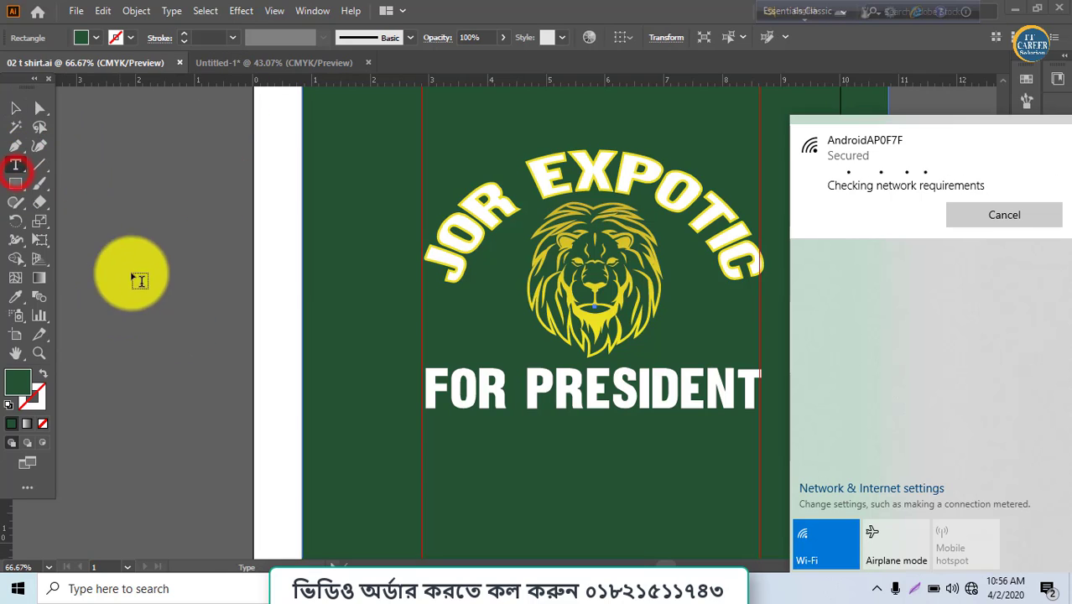
click(142, 296)
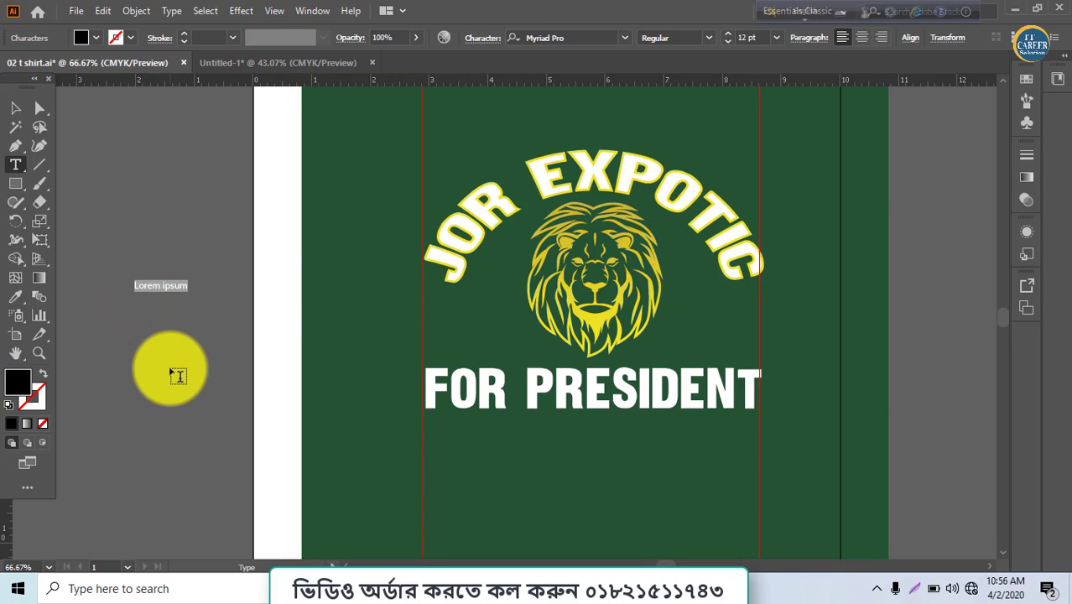
key(BackSpace)
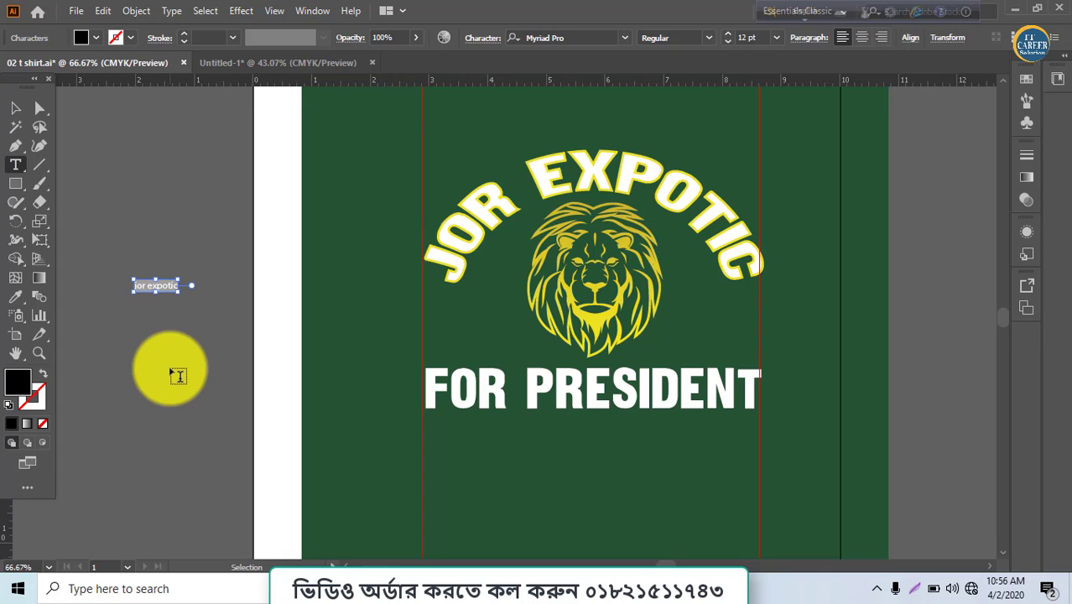
- Set the font size of the "jor expotic" text to 48 pt
key(ctrl+t)
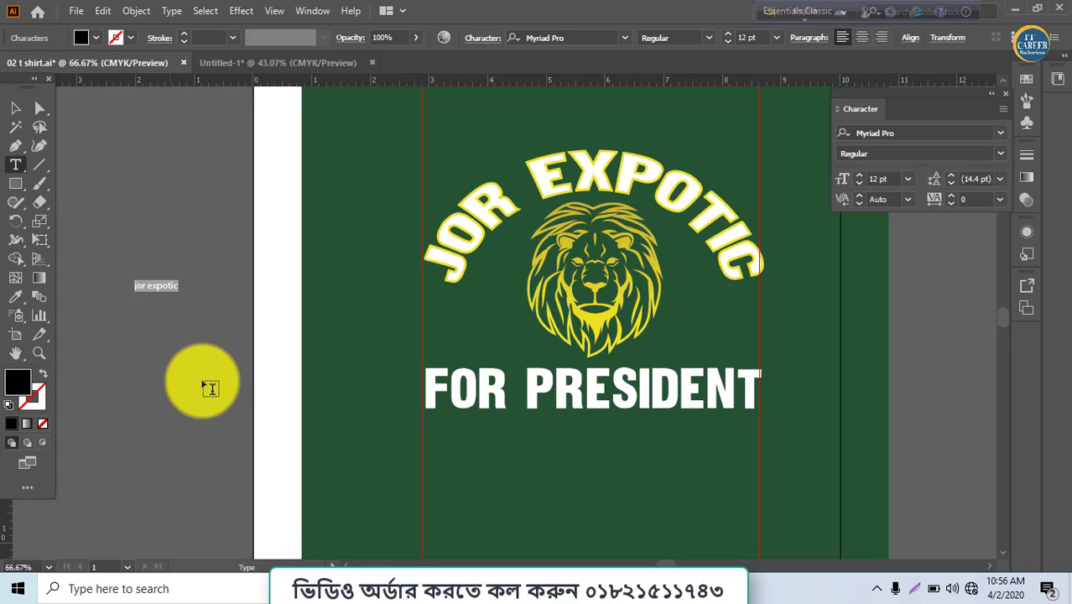
click(905, 180)
click(913, 417)
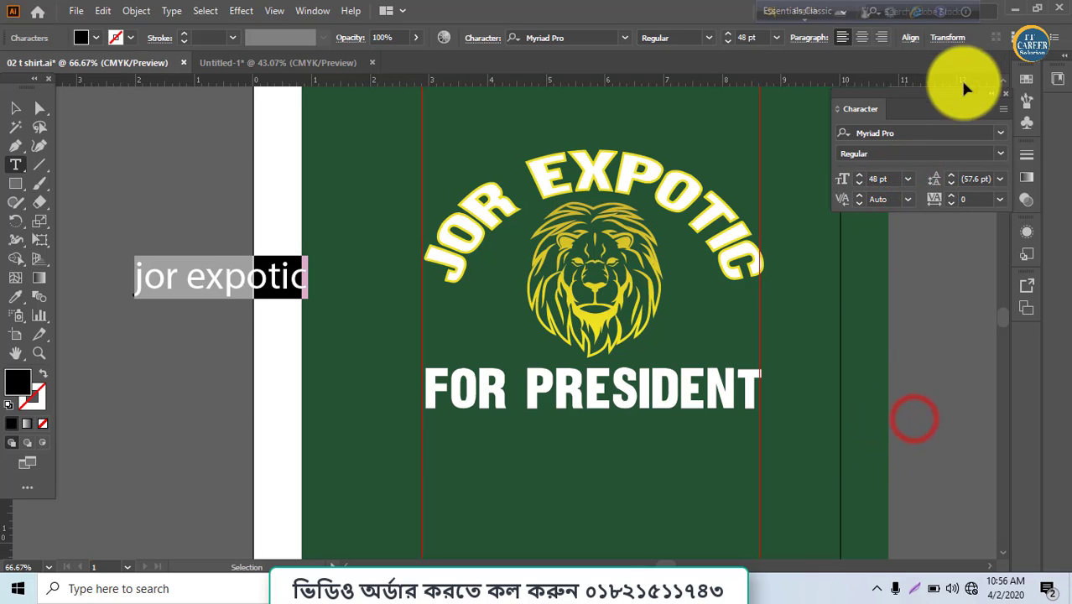
- Search the font families for "bor", widen the search to "b", and close the font list
click(1002, 131)
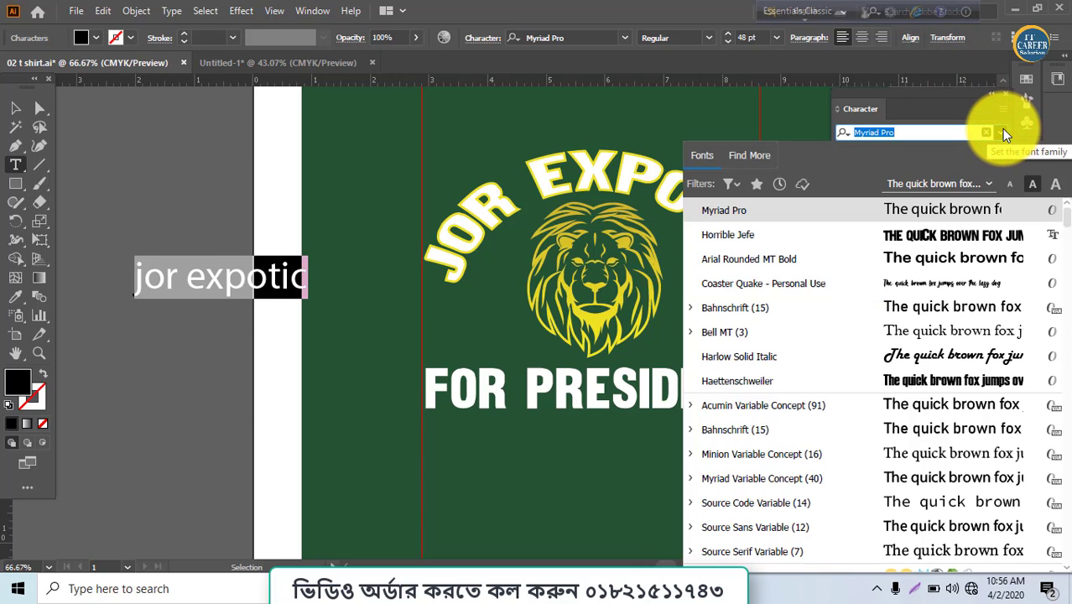
text(bah)
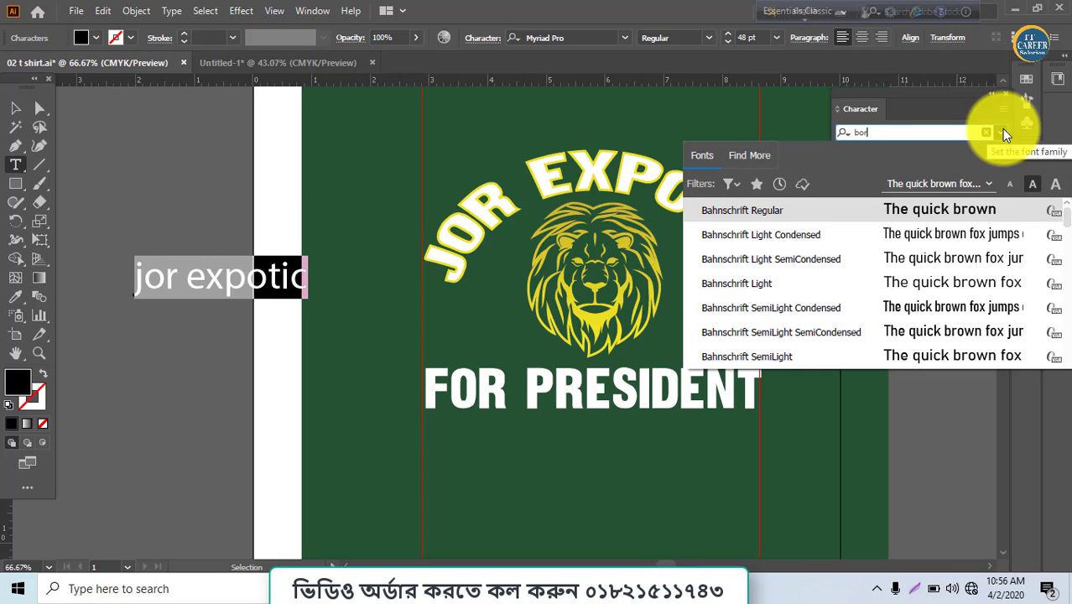
text(or)
key(BackSpace)
key(BackSpace)
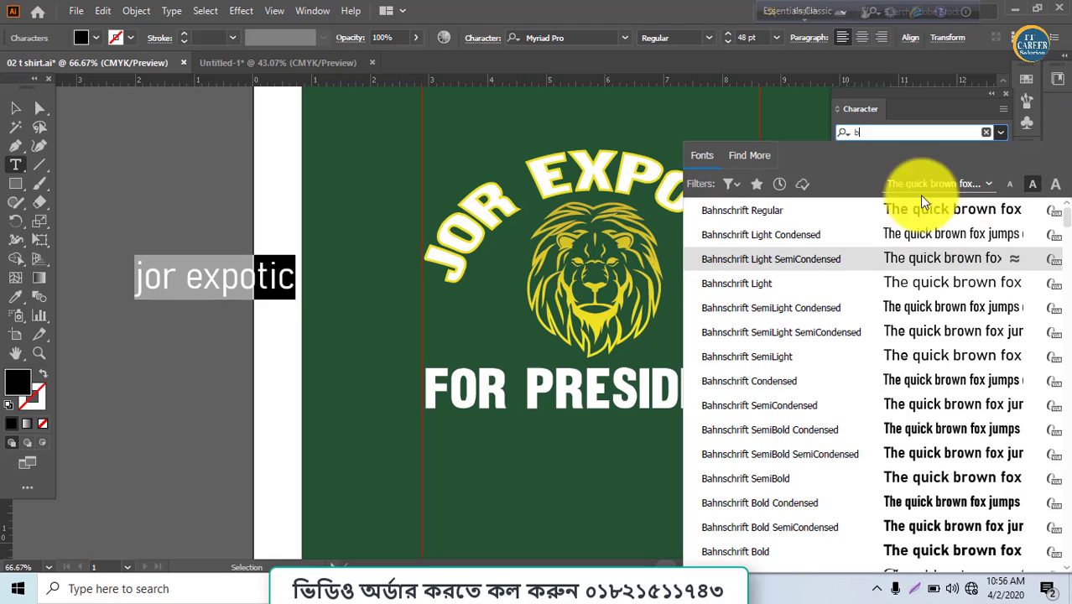
click(1000, 128)
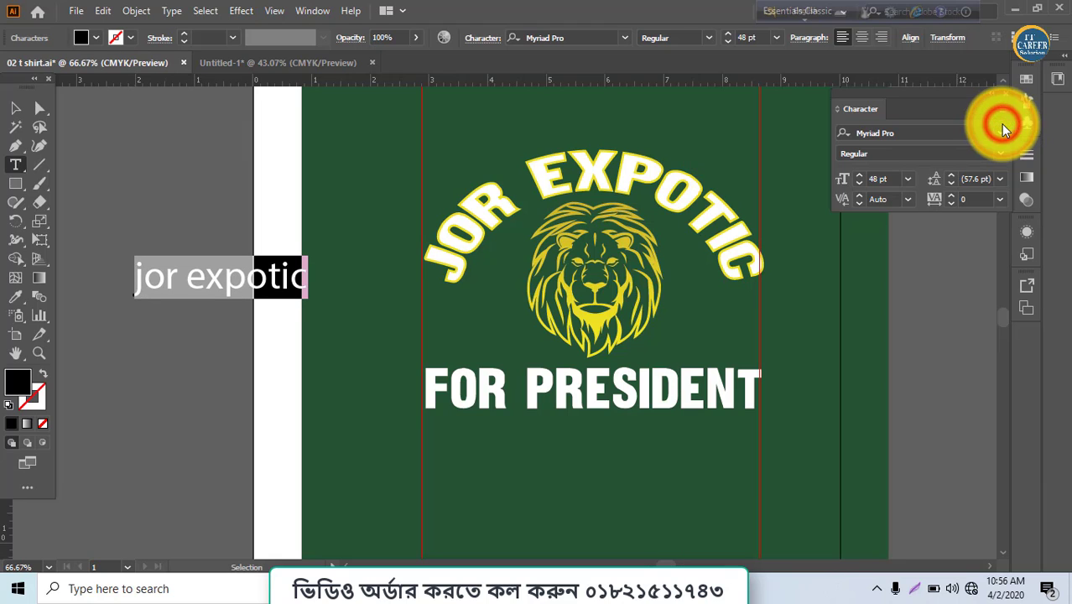
- Filter the font families by "b" and apply Borshon RRR Unicode to the "jor expotic" text
click(1000, 125)
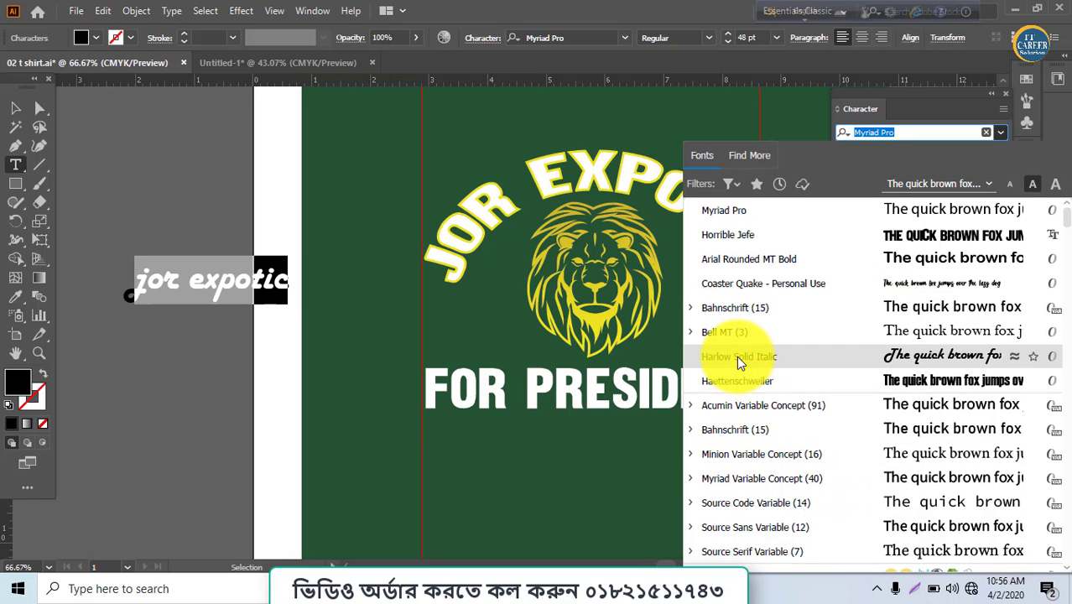
scroll(736, 356, down, 1)
scroll(737, 356, down, 3)
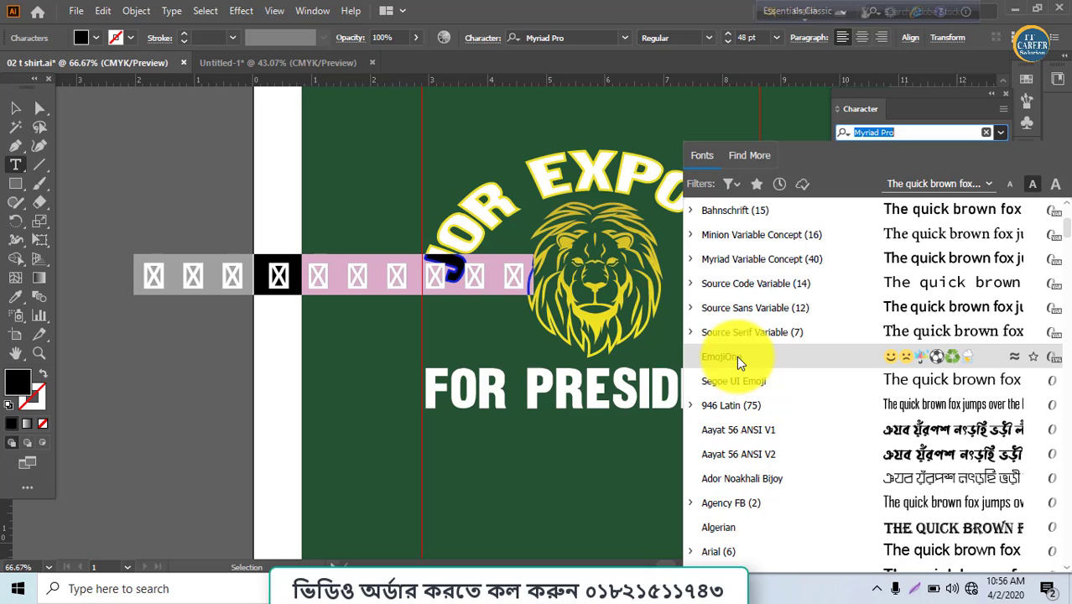
scroll(736, 356, down, 7)
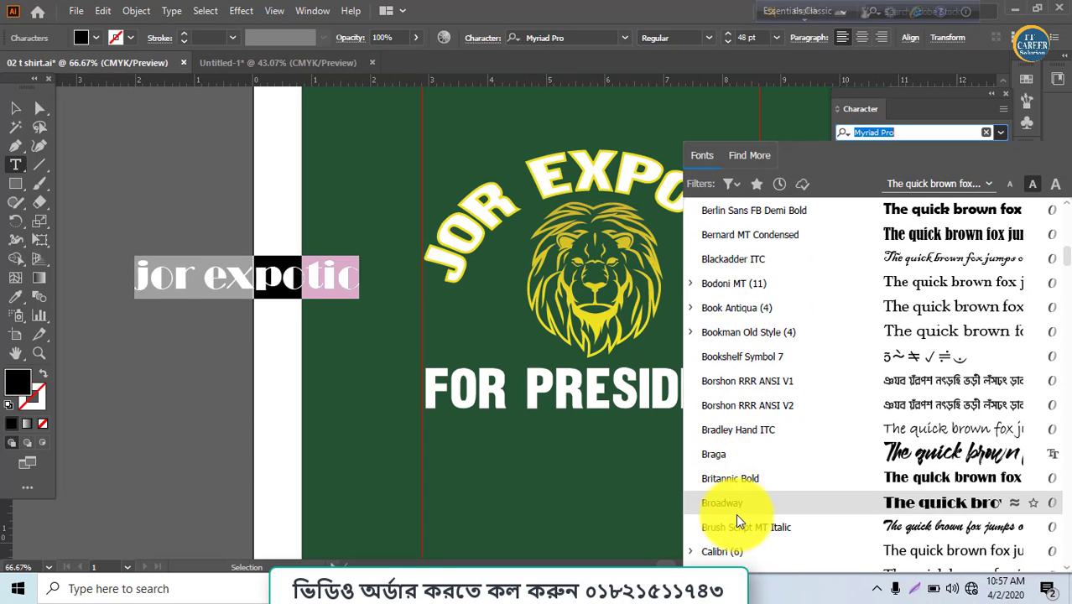
scroll(736, 513, down, 2)
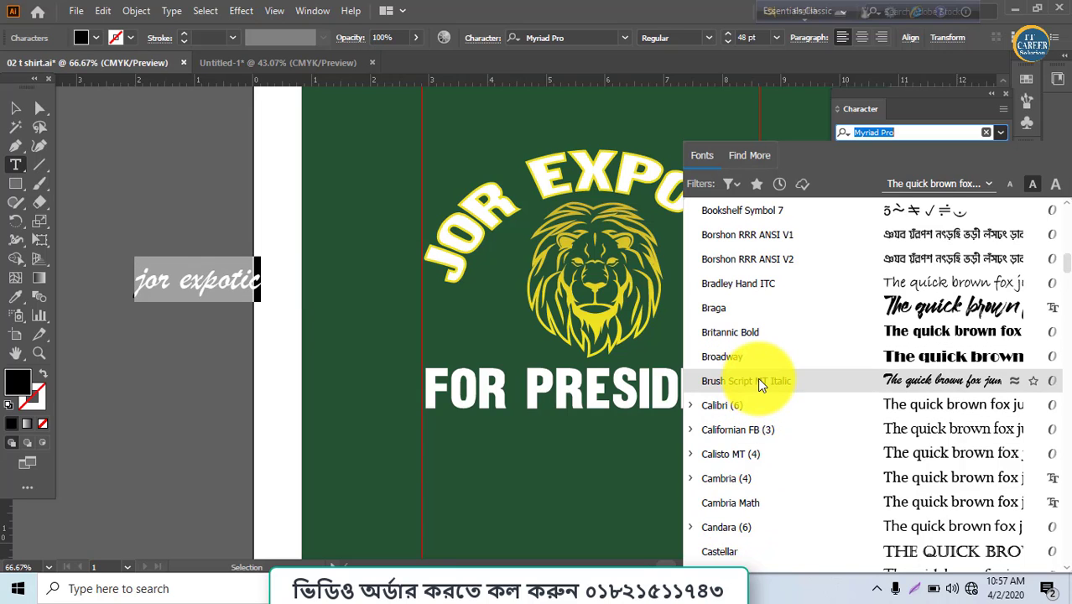
scroll(758, 377, up, 2)
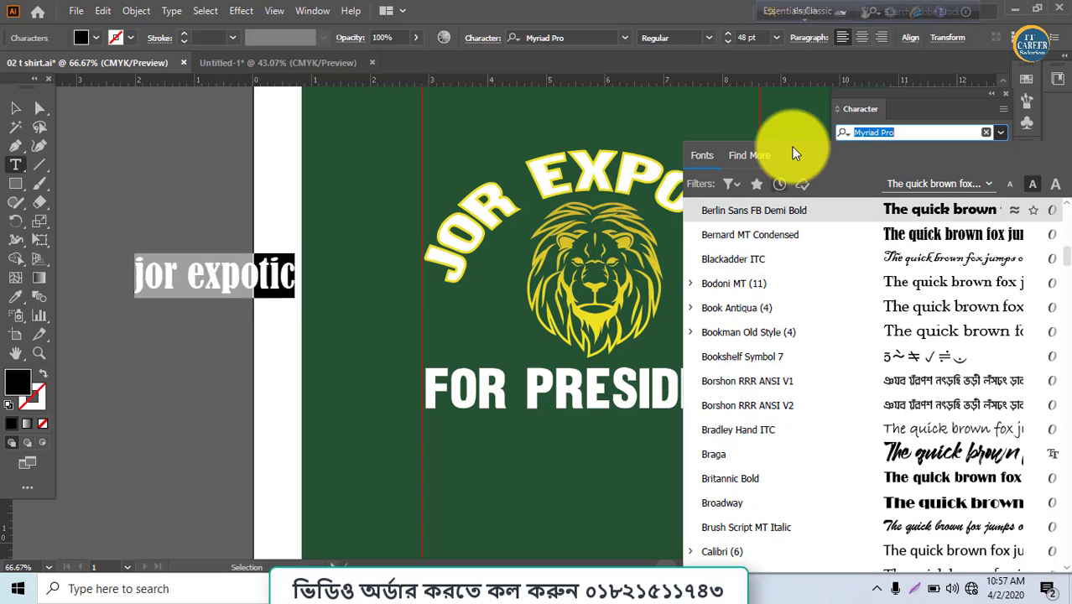
text(b)
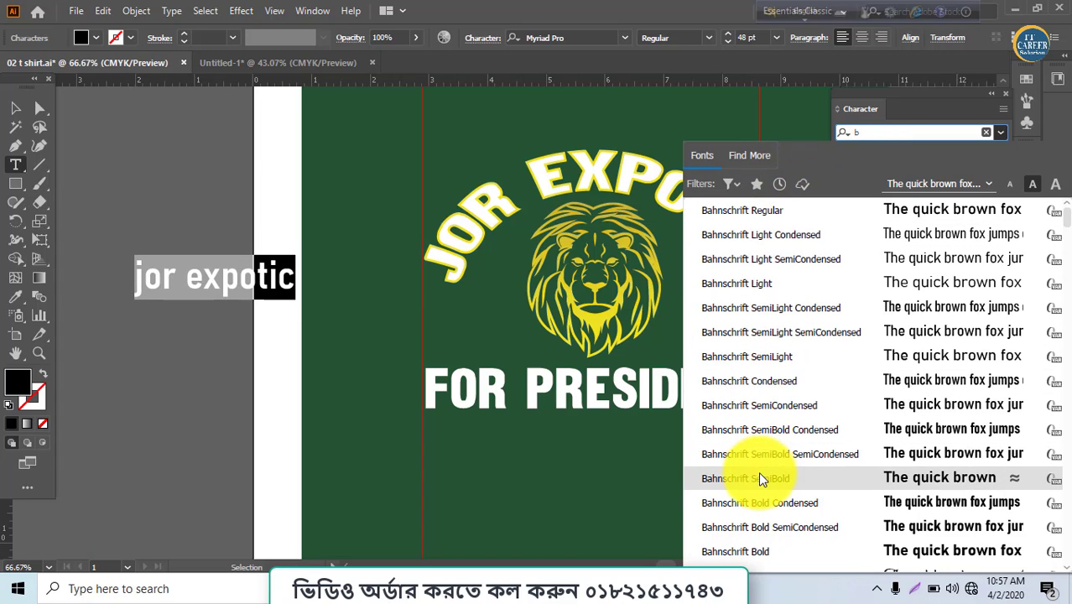
scroll(761, 560, down, 1)
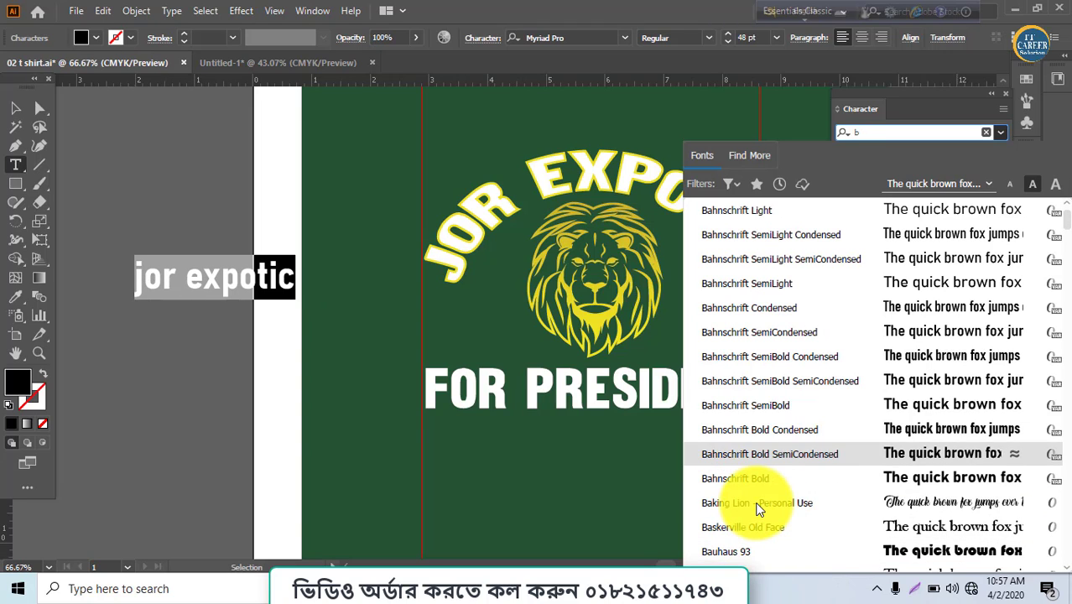
scroll(760, 509, down, 2)
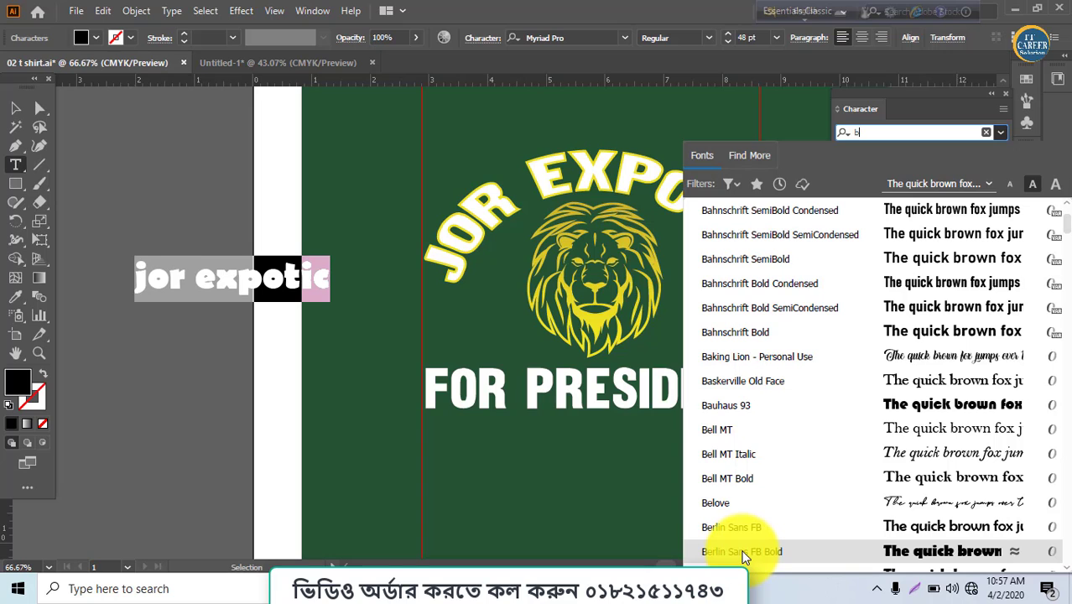
scroll(742, 558, down, 1)
scroll(738, 541, down, 1)
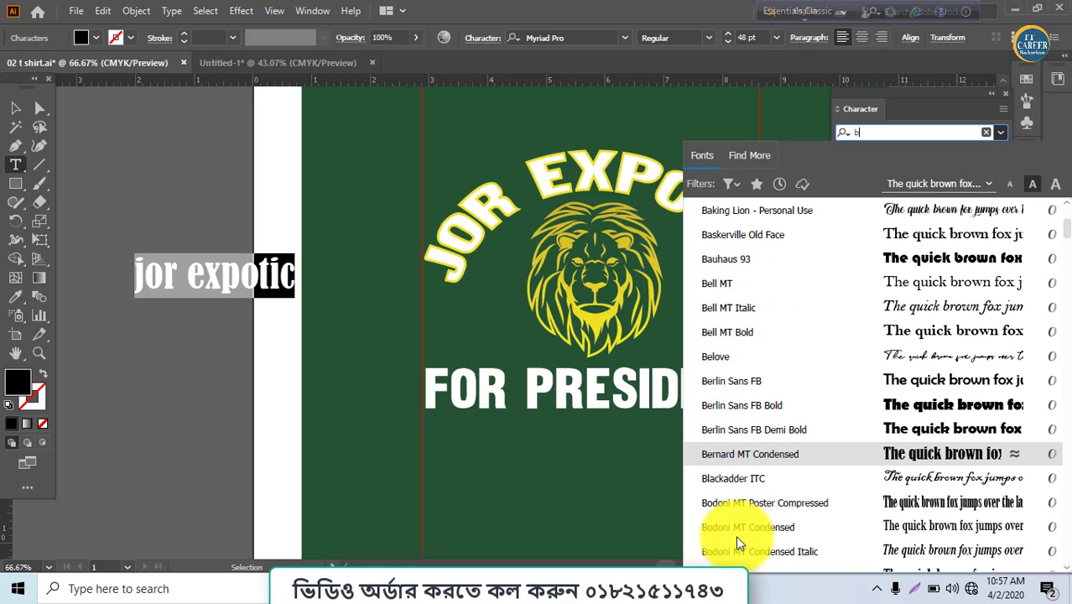
scroll(735, 535, down, 2)
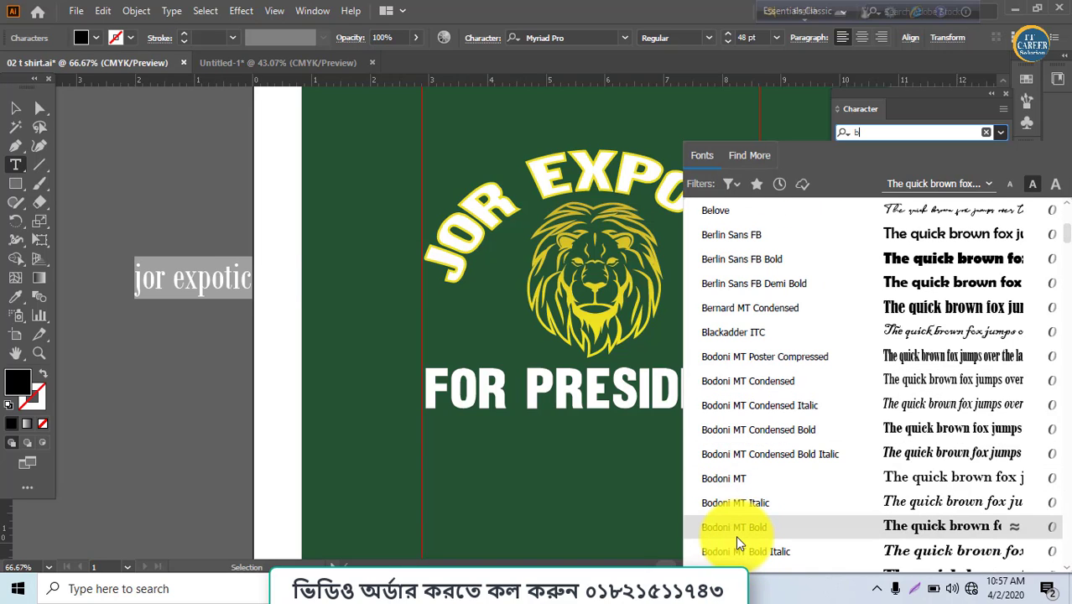
scroll(736, 535, down, 1)
scroll(735, 534, down, 1)
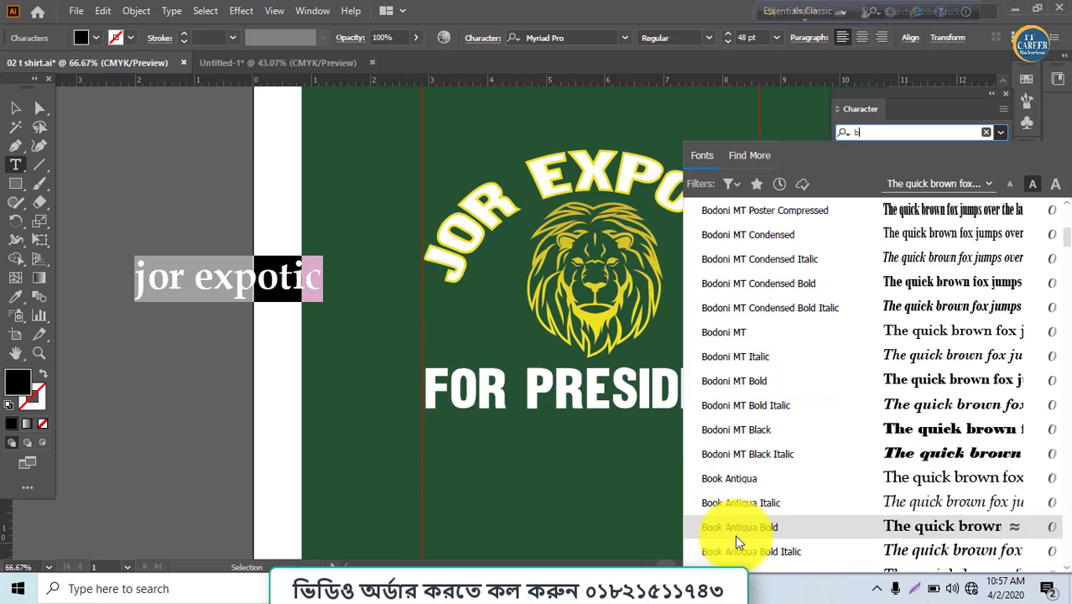
scroll(735, 534, down, 2)
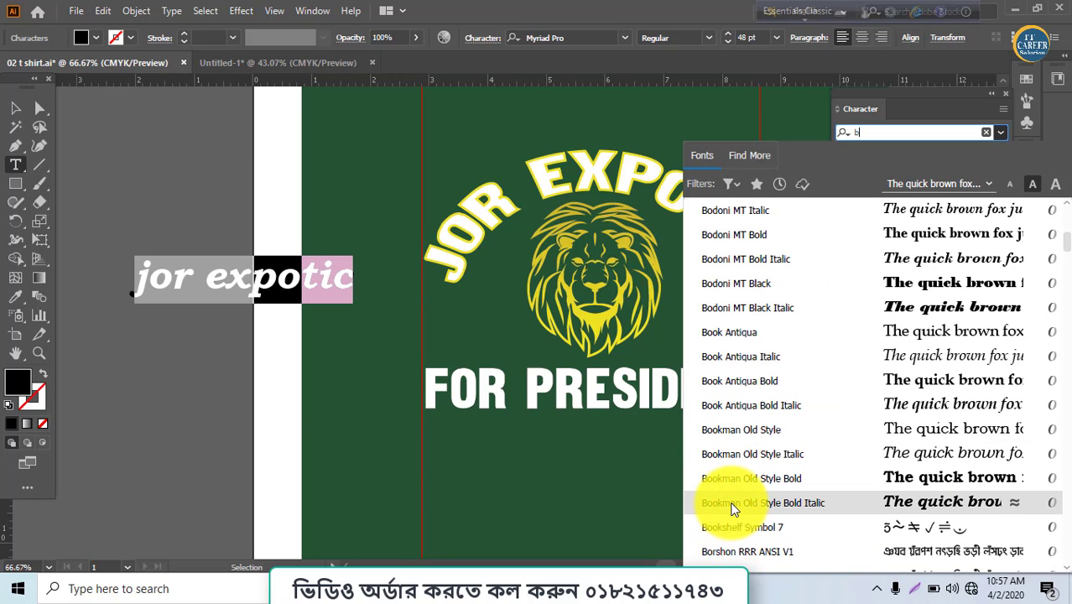
scroll(726, 535, down, 2)
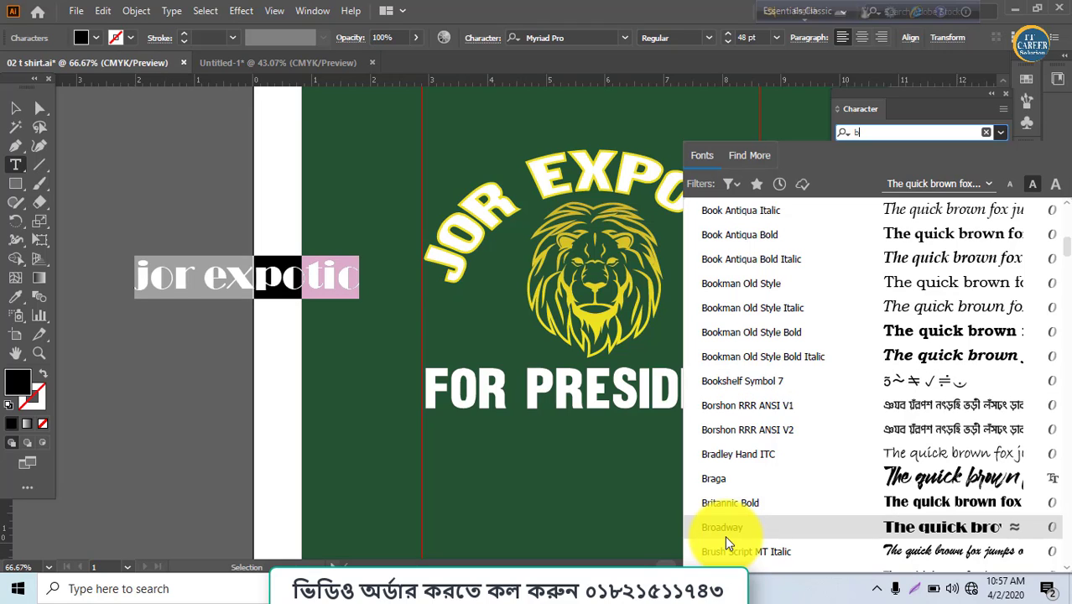
scroll(722, 510, down, 2)
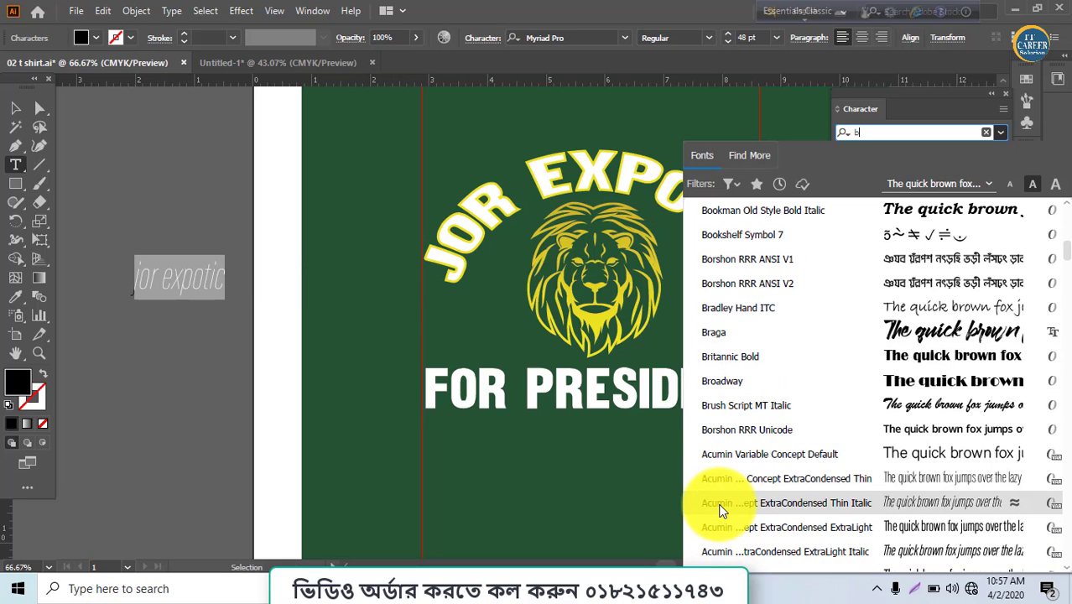
scroll(721, 510, down, 1)
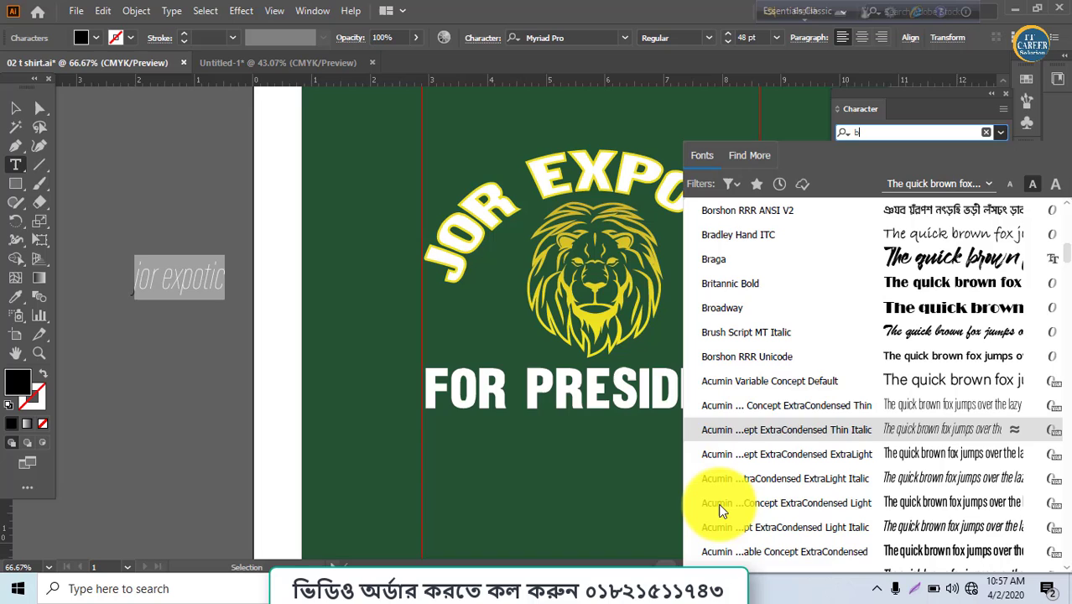
click(738, 356)
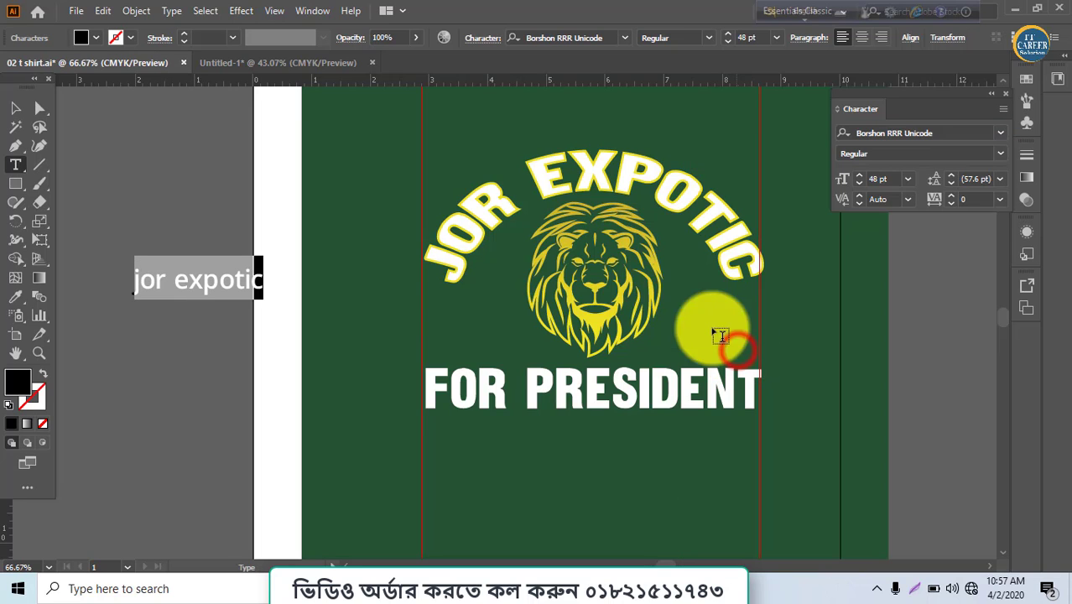
- Change the case of the "jor expotic" text to UPPERCASE
click(133, 11)
click(132, 11)
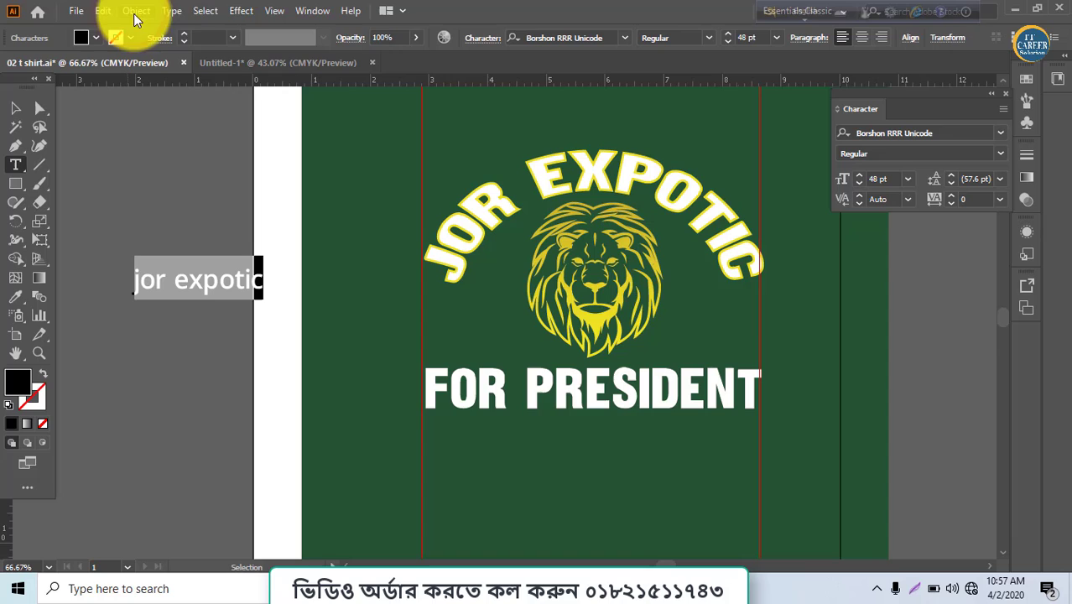
click(205, 10)
mouse_move(234, 176)
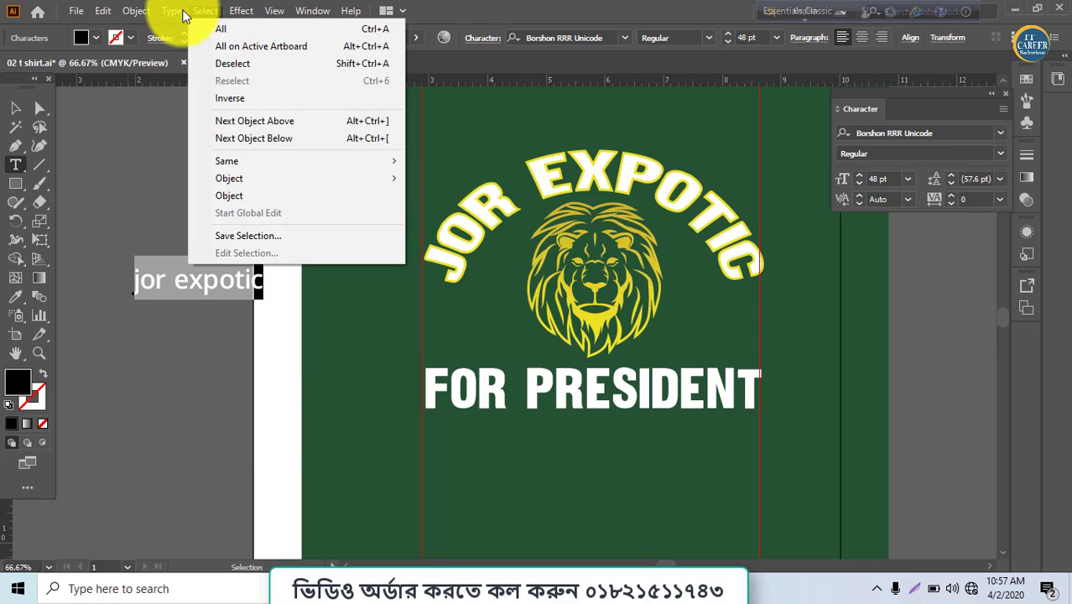
mouse_move(172, 11)
click(204, 250)
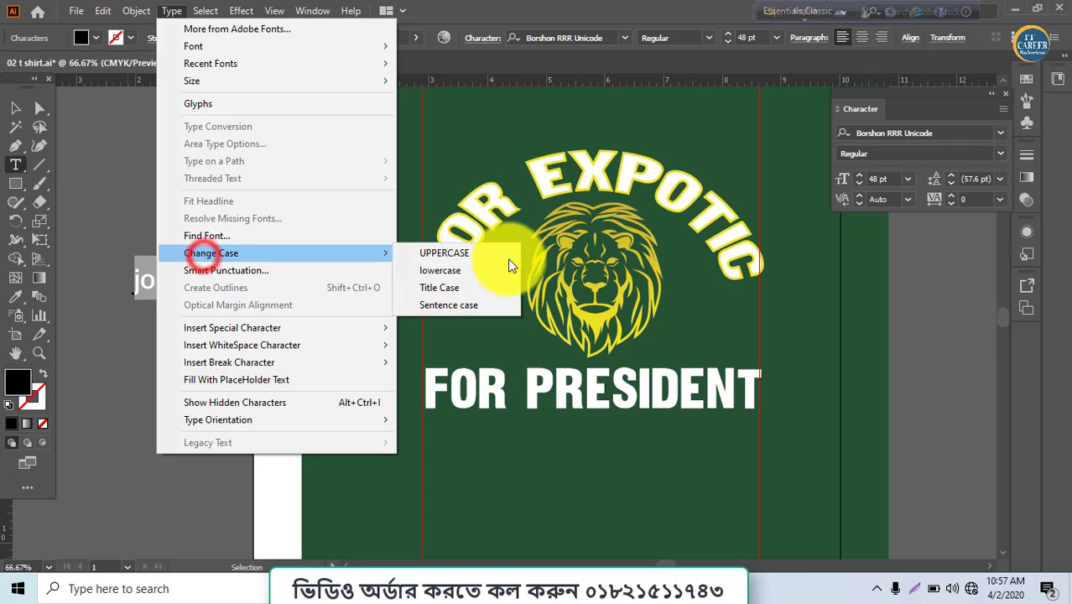
click(453, 255)
- Duplicate the "JOR EXPOTIC" text directly below the original and replace the copy's wording with "FOR PRESIDENT"
click(15, 108)
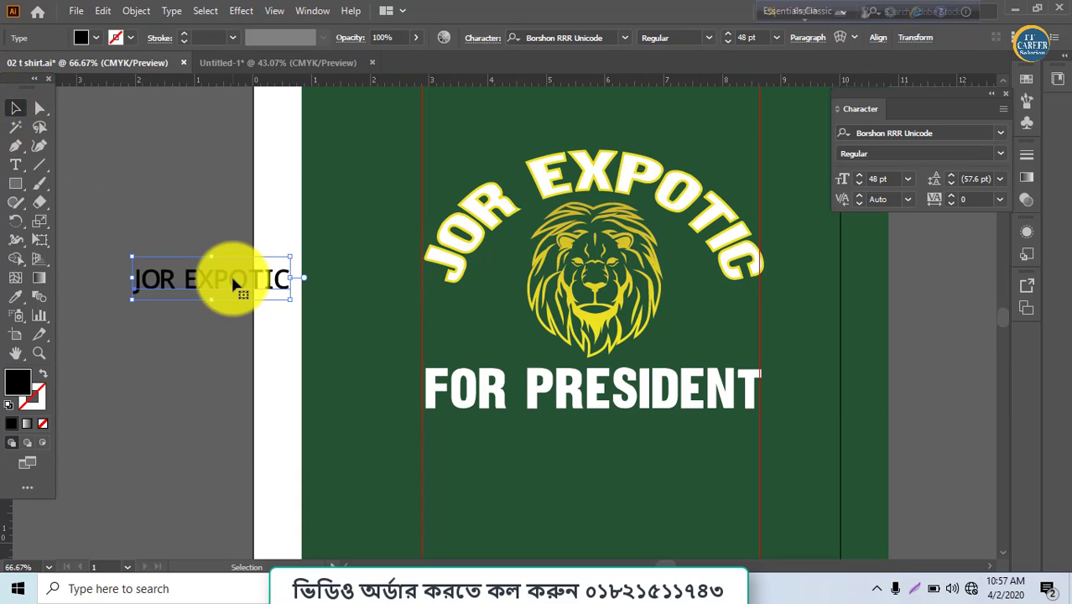
drag(235, 285, 228, 354)
double_click(227, 349)
key(ctrl+a)
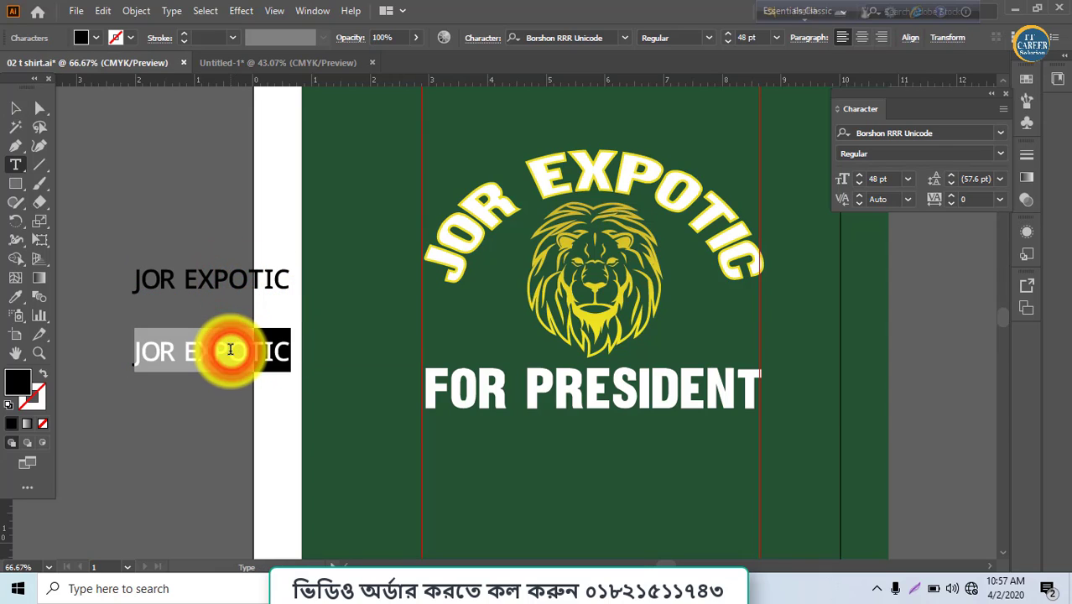
text(FOR PRESIDENT)
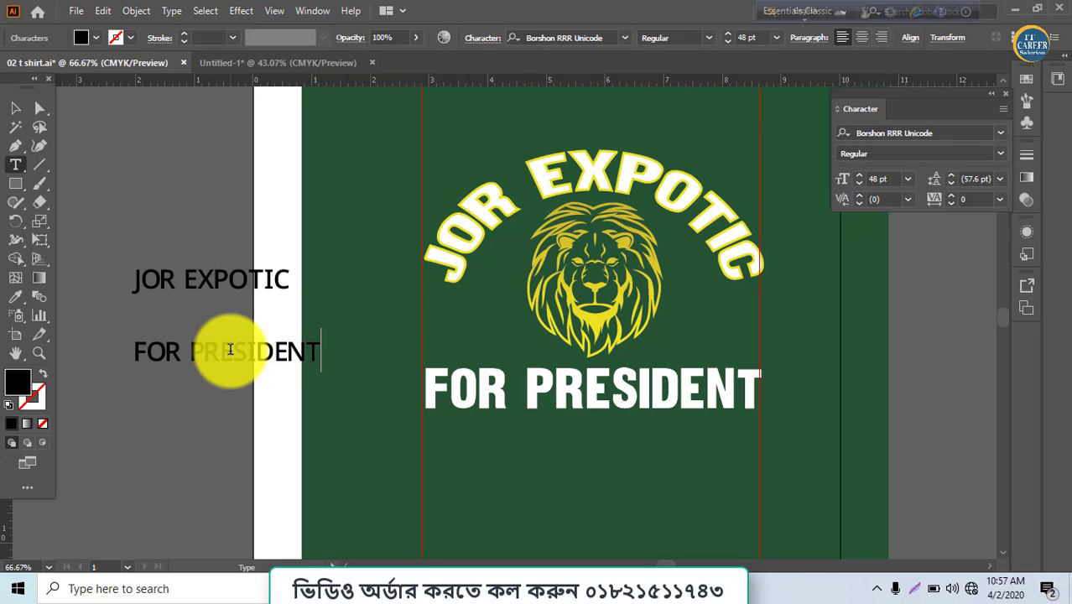
key(ctrl+a)
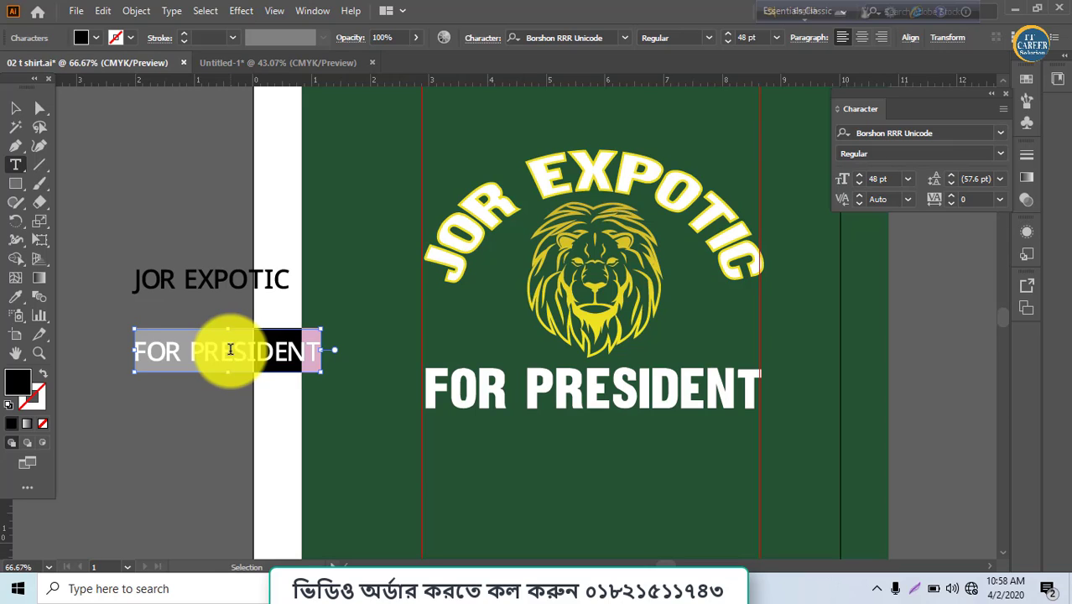
- Select both black text lines and transfer them to the Untitled-1 document, overlapping the left edge of the green background
click(18, 108)
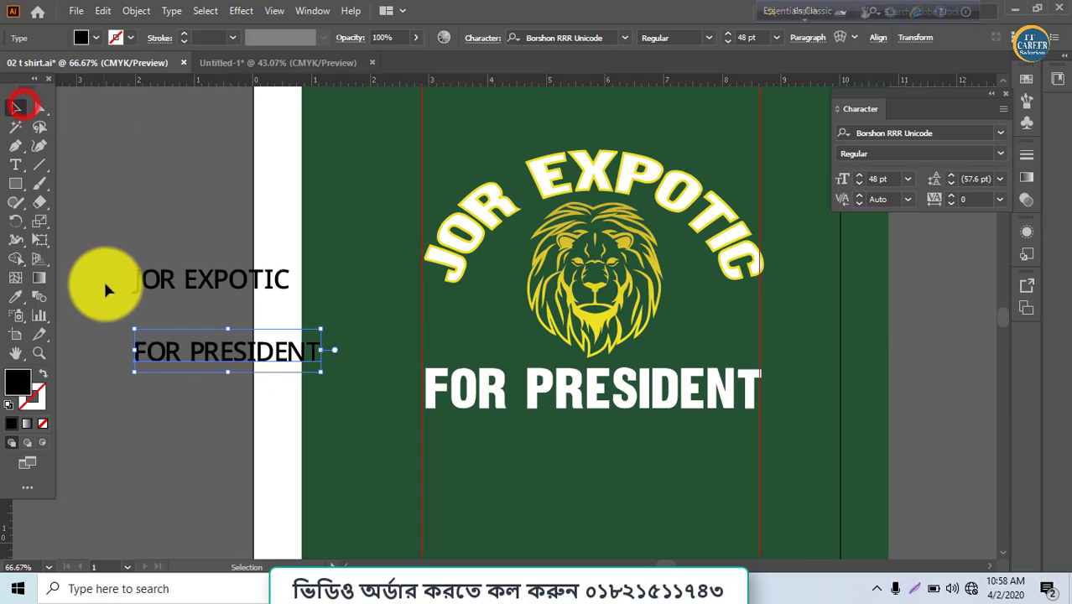
shift+click(166, 284)
drag(175, 284, 250, 307)
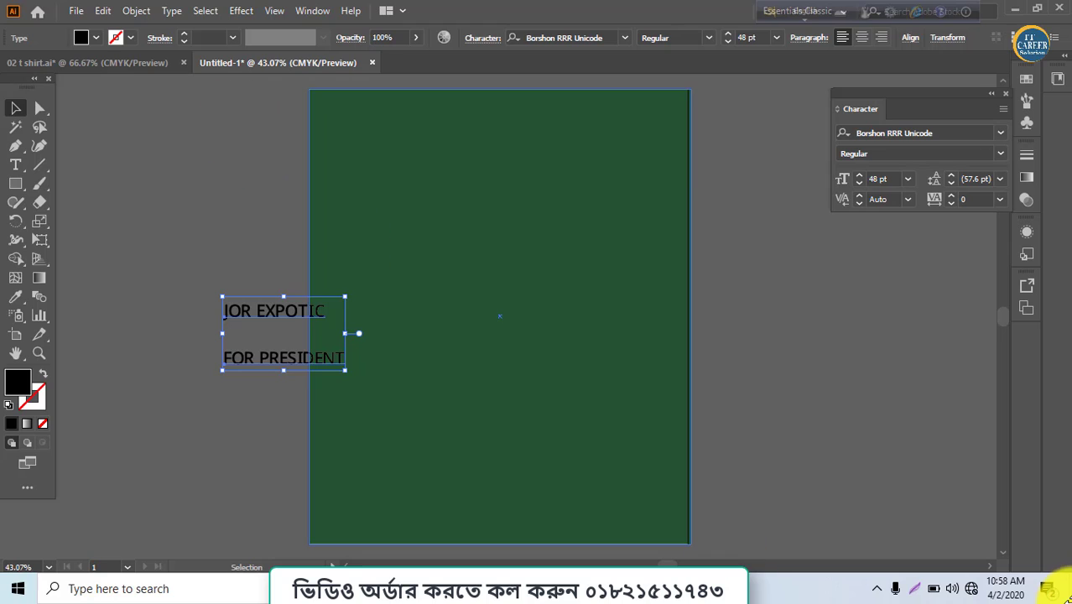
- Start connecting the computer to the secured AndroidAP0F7F Wi-Fi network
click(969, 588)
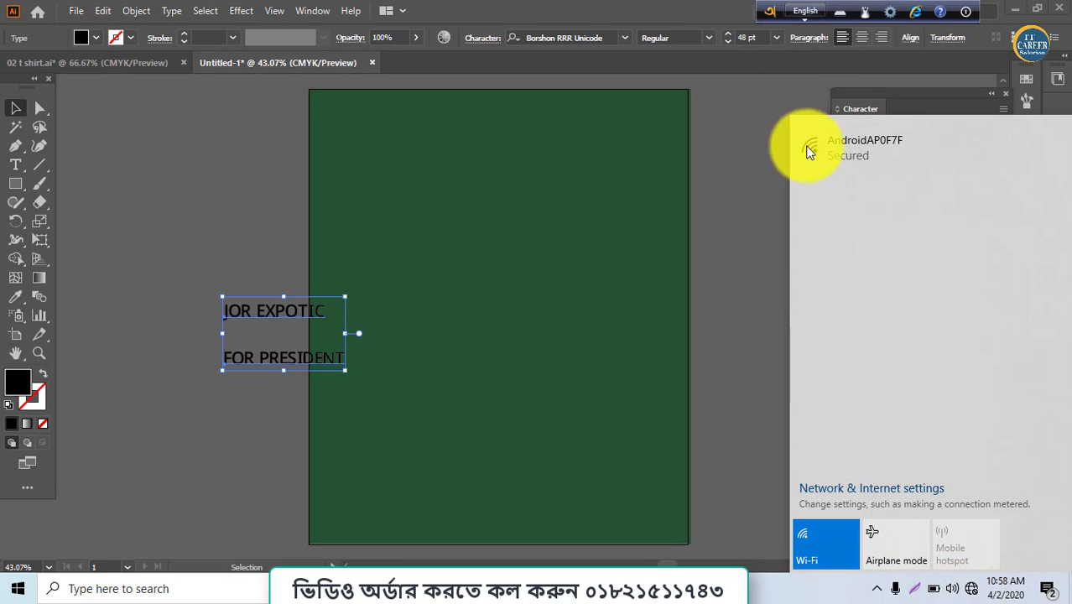
click(819, 159)
click(974, 214)
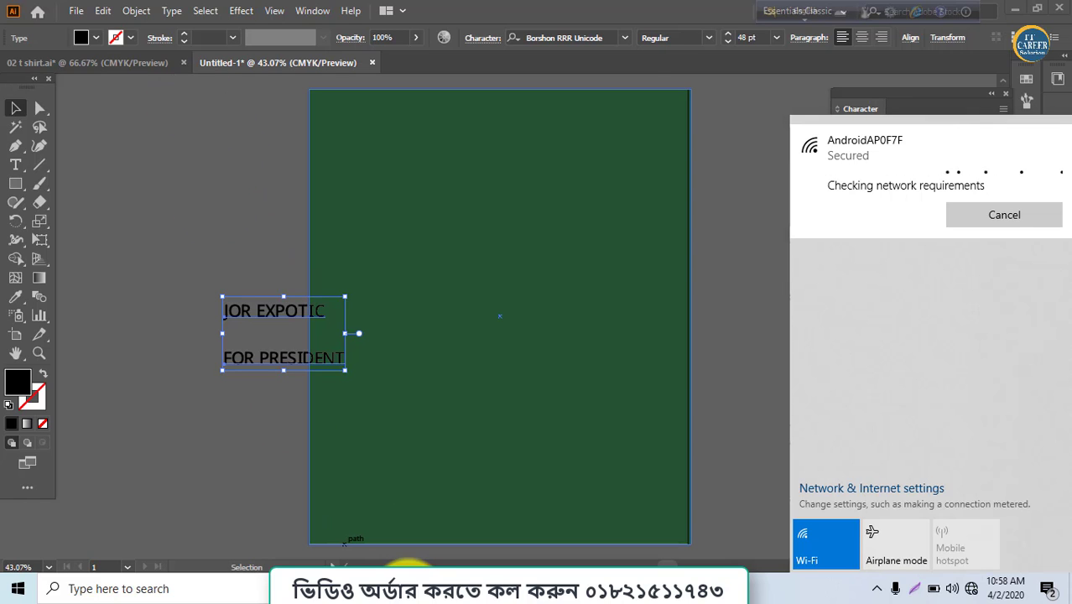
- Switch to File Explorer and open 515524-PIJWDN-884.ai from flat-tiger-head.zip in the Downloads folder in Illustrator
click(409, 591)
scroll(177, 347, up, 3)
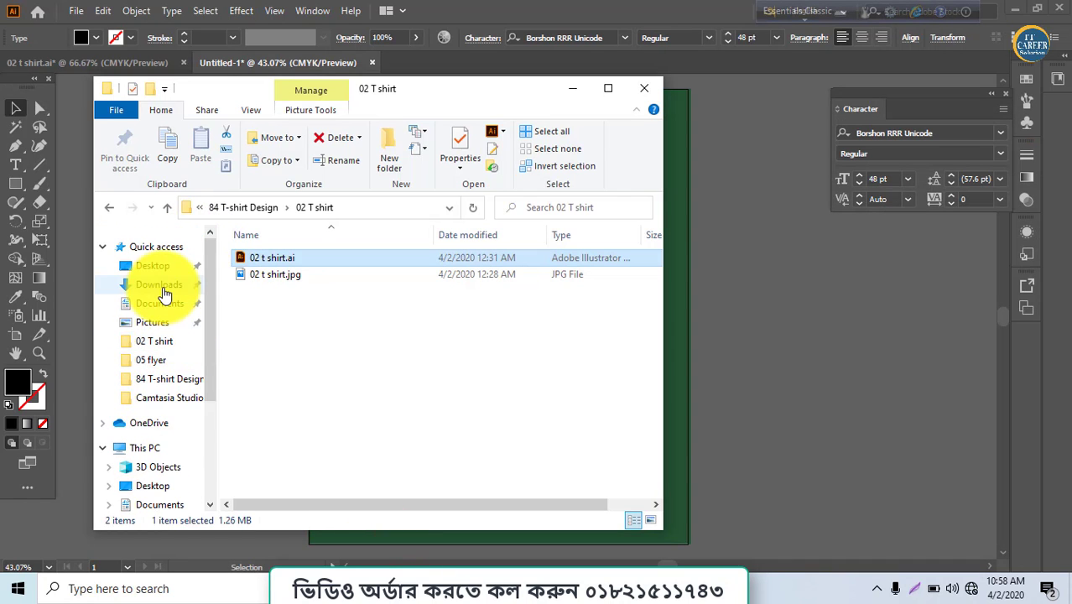
click(164, 289)
click(282, 312)
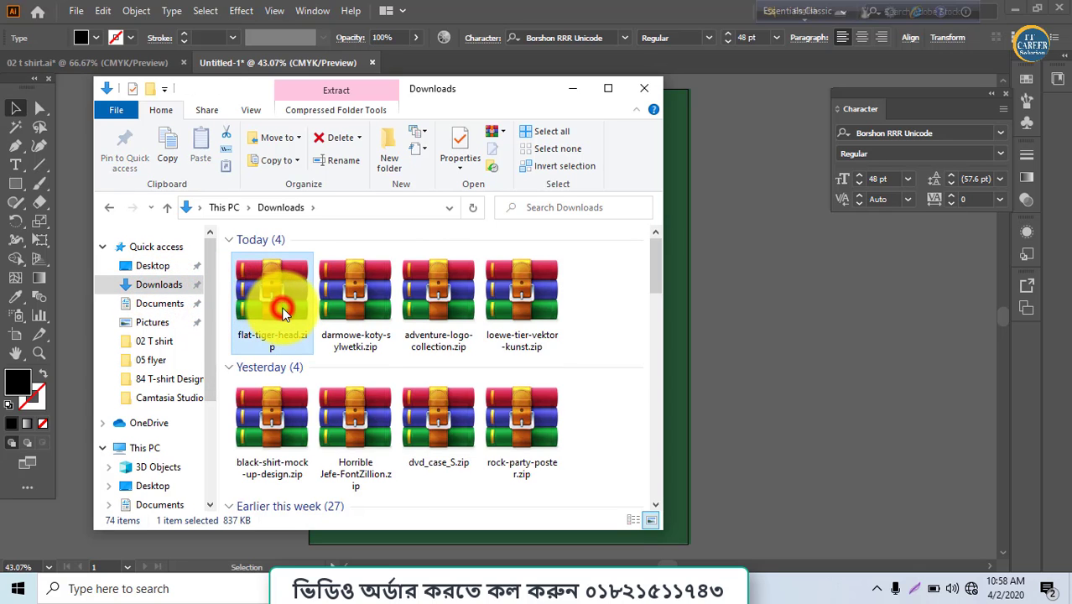
double_click(283, 312)
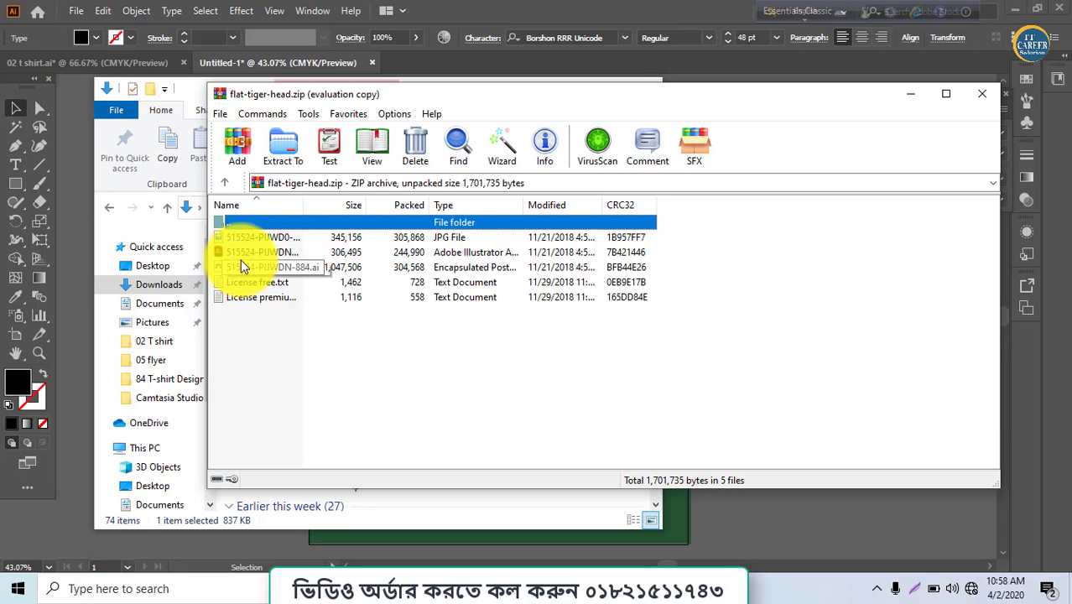
click(242, 253)
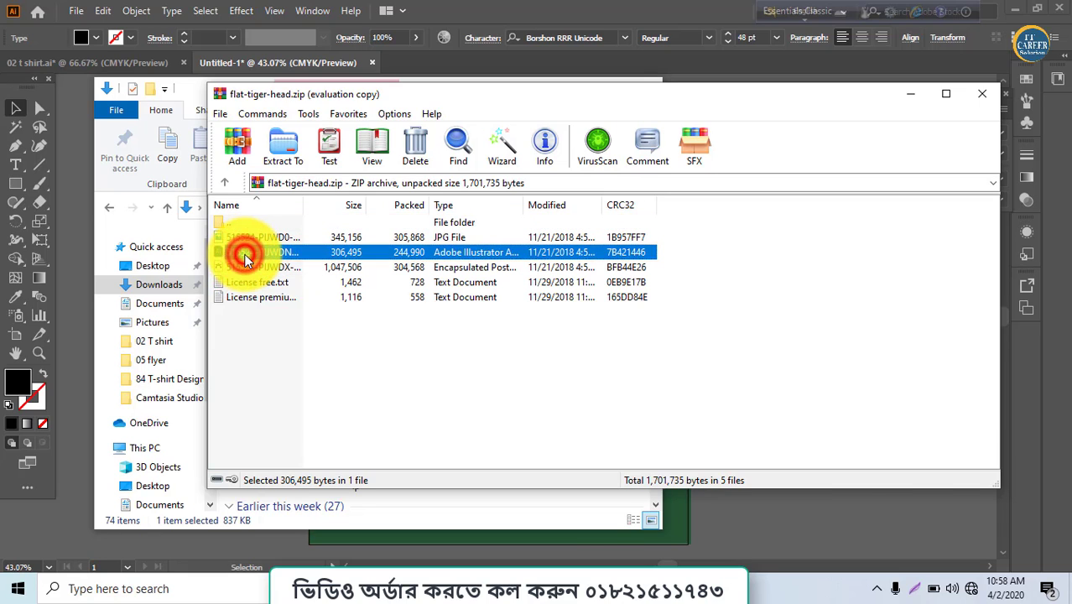
double_click(244, 258)
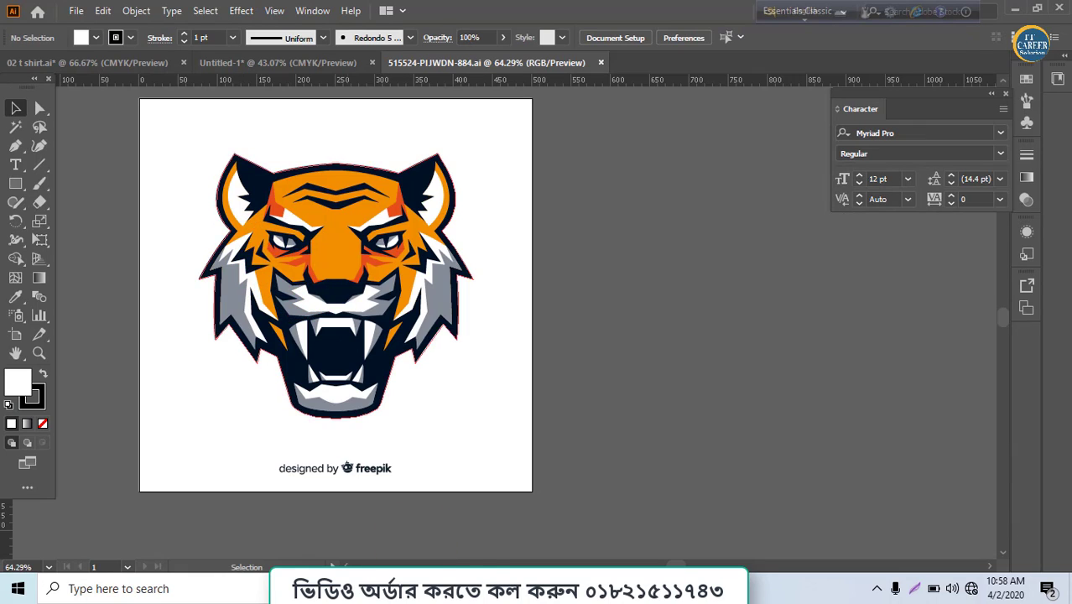
- Return to the Downloads folder in File Explorer and open cats_10.eps from darmowe-koty-sylwetki.zip
click(411, 587)
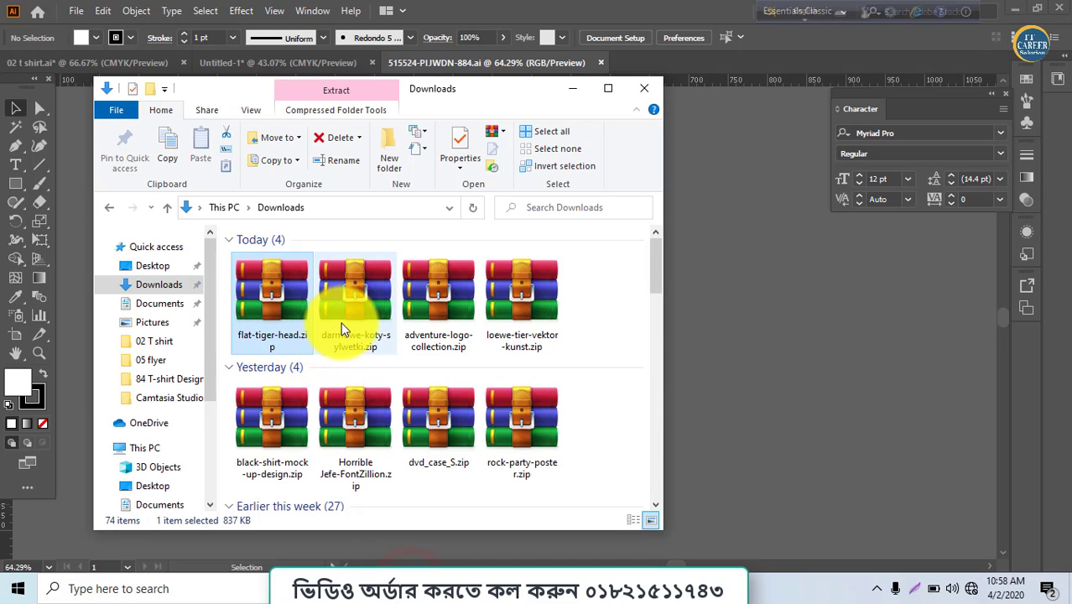
double_click(372, 320)
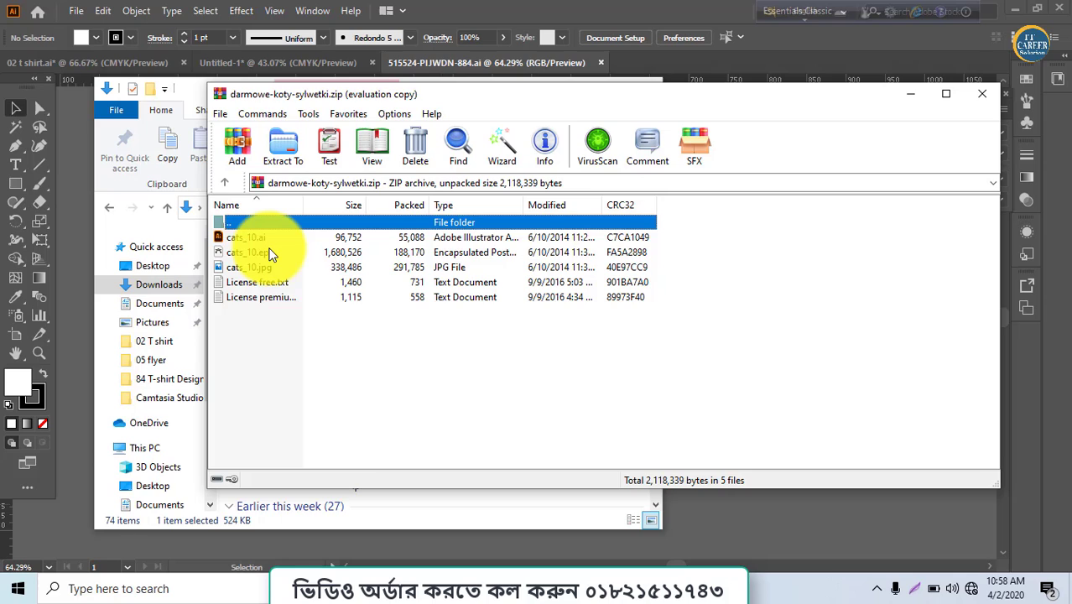
double_click(269, 252)
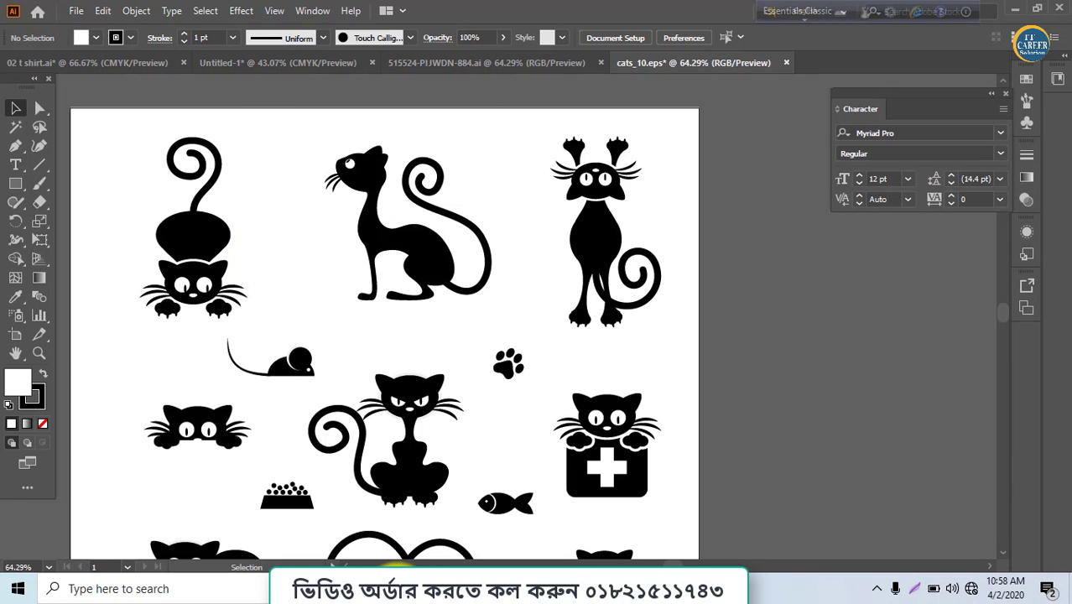
- Open 2330384.eps from adventure-logo-collection.zip in the Downloads folder, accepting the colour-profile warning and dismissing the missing-fonts notice
click(404, 592)
double_click(415, 313)
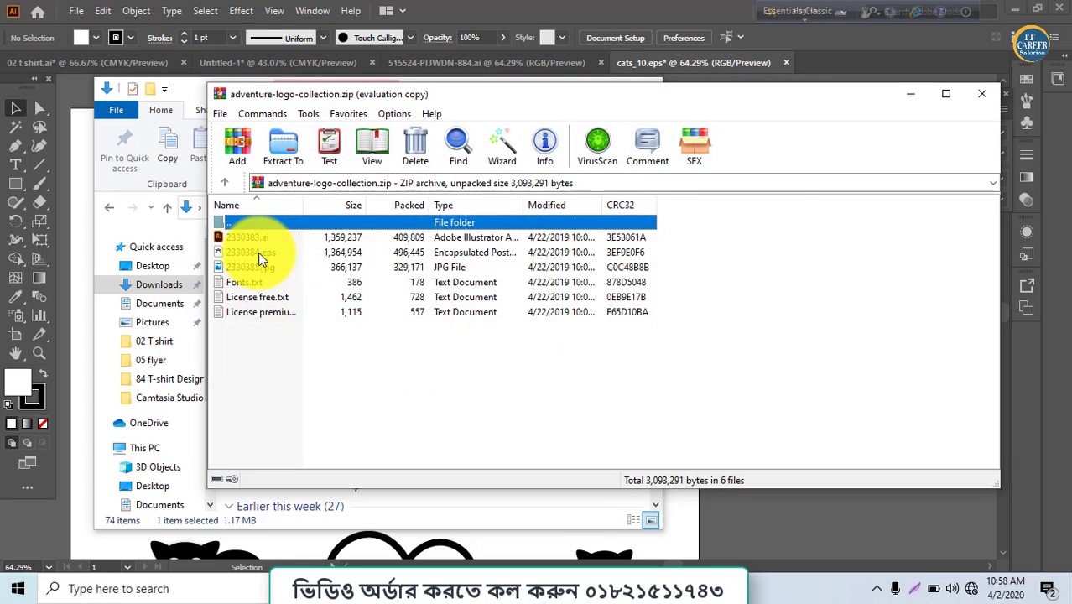
double_click(258, 252)
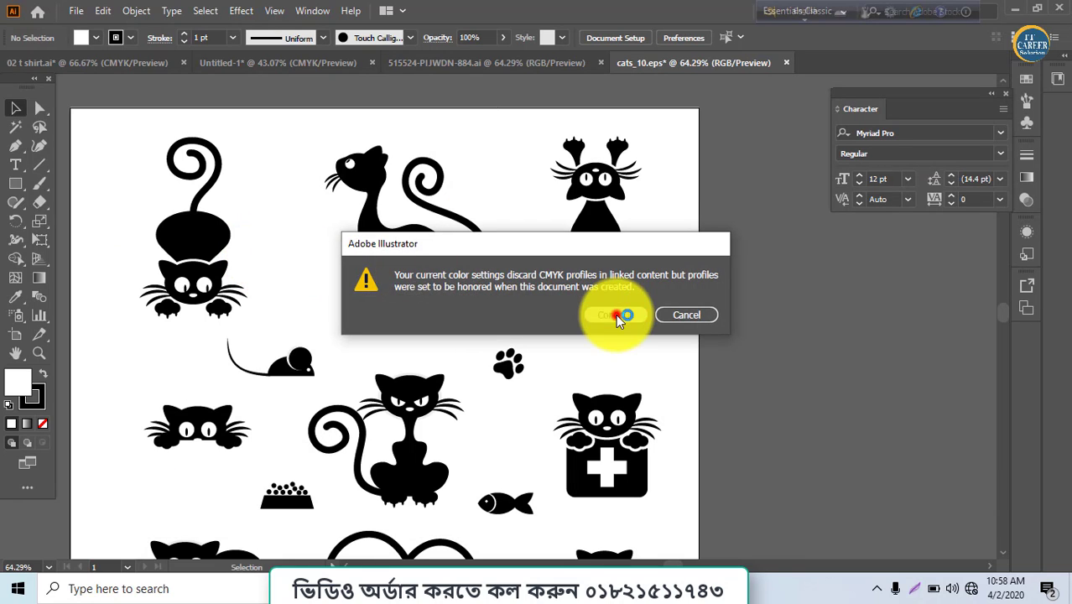
click(616, 314)
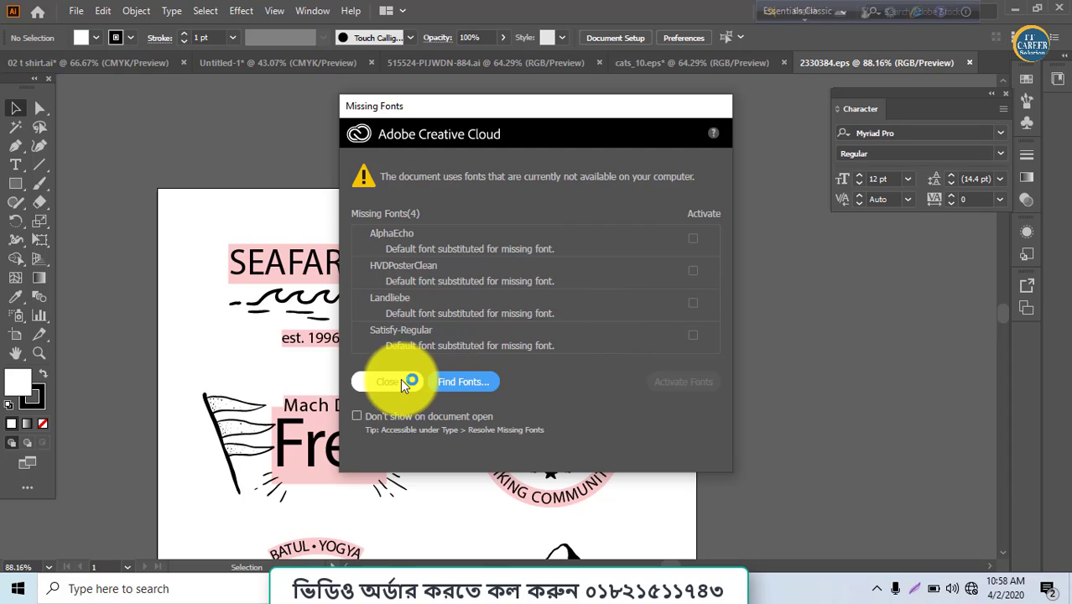
click(400, 381)
- Return to the Downloads folder in File Explorer and open 09.eps from loewe-tier-vektor-kunst.zip
key(alt+Tab)
click(496, 304)
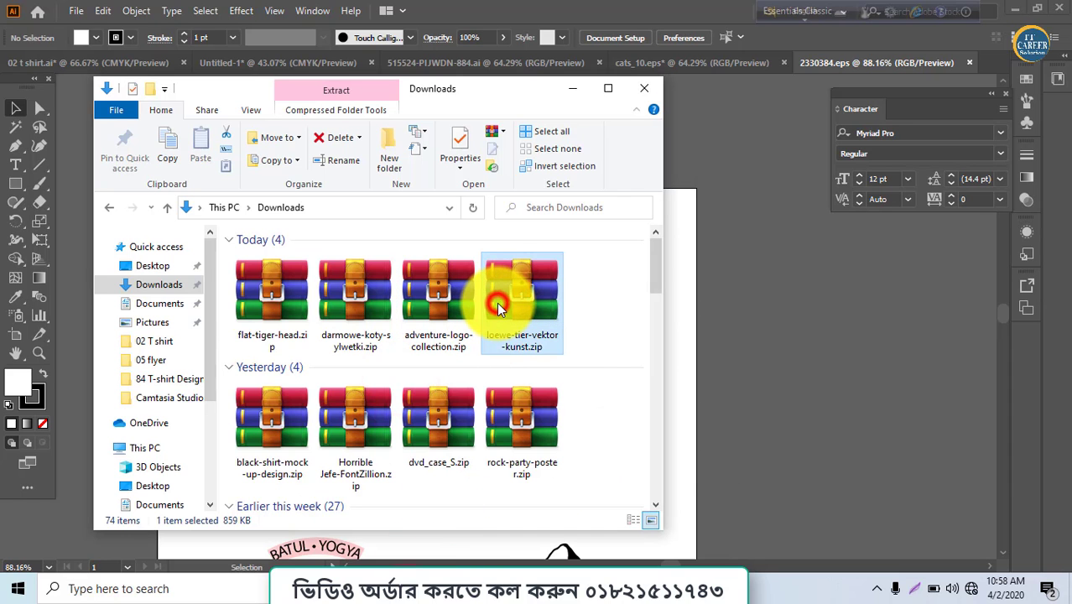
double_click(498, 308)
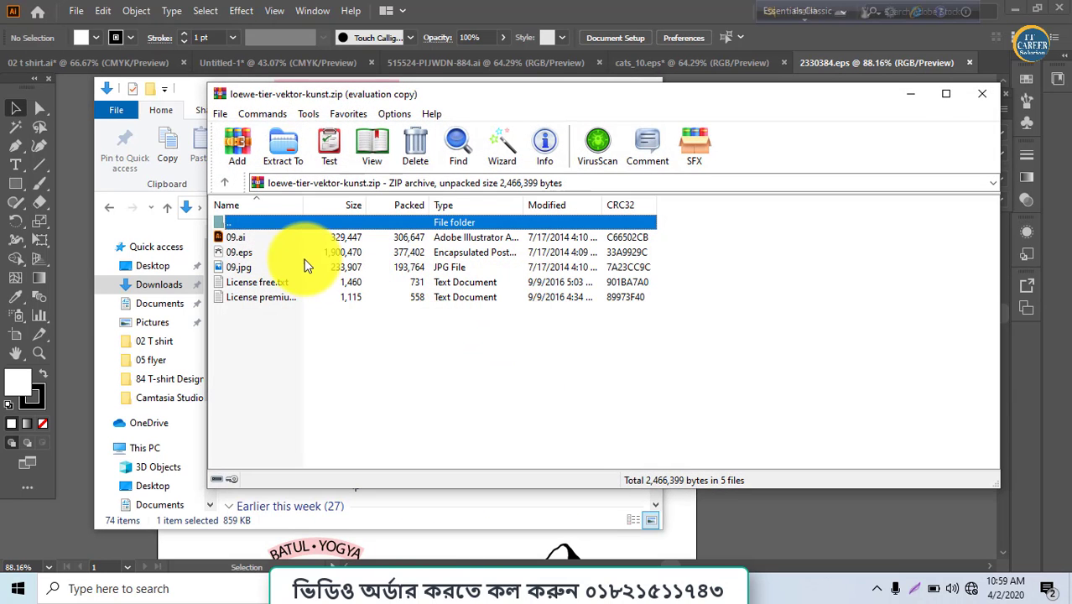
double_click(300, 252)
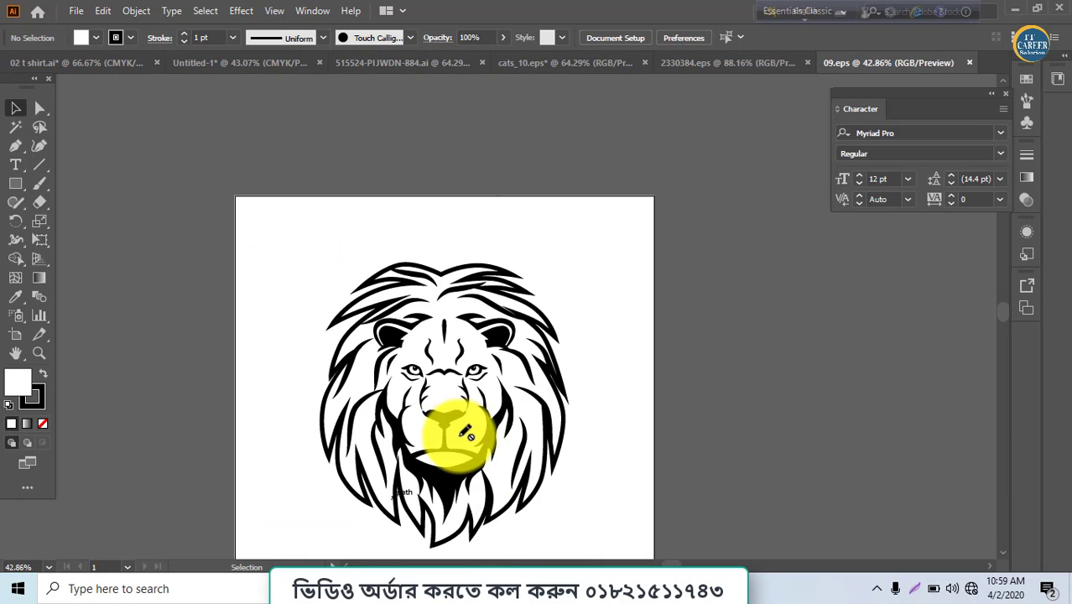
- Show the document's layers and unlock the Objects and Background layers
click(15, 108)
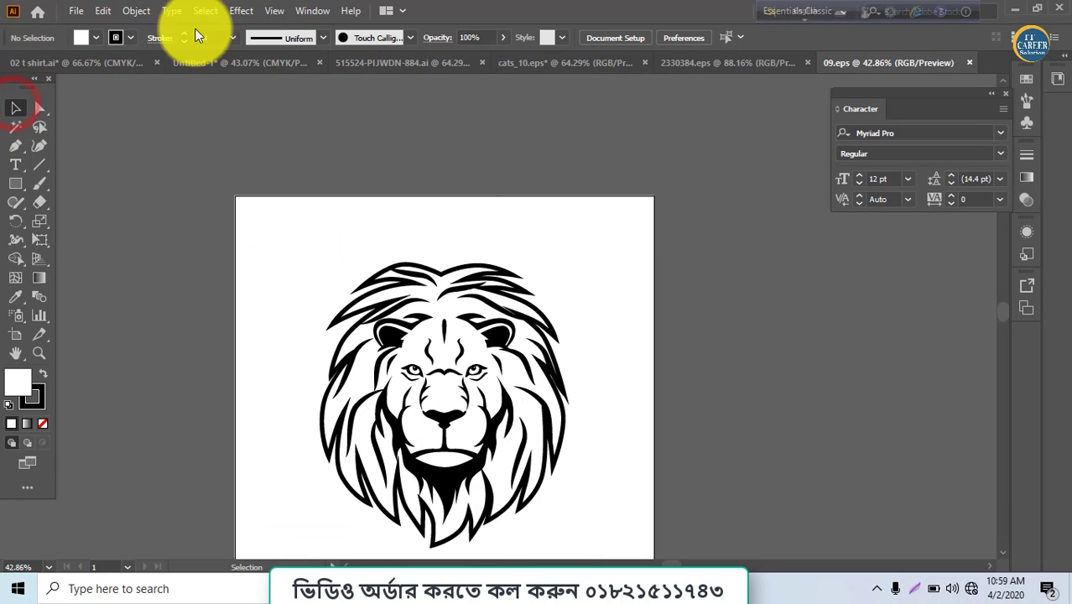
click(307, 11)
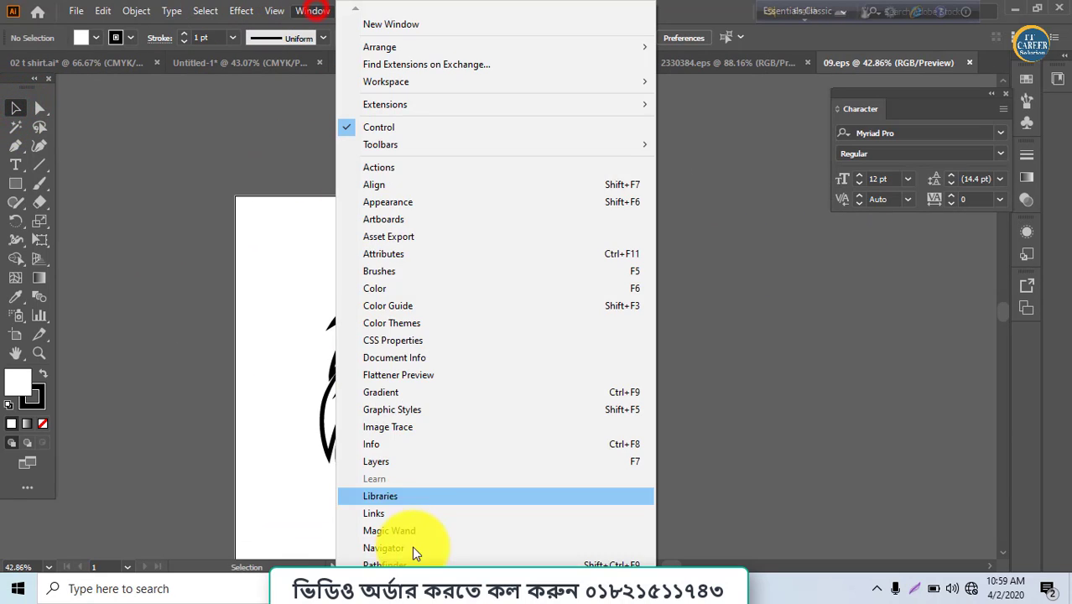
click(409, 463)
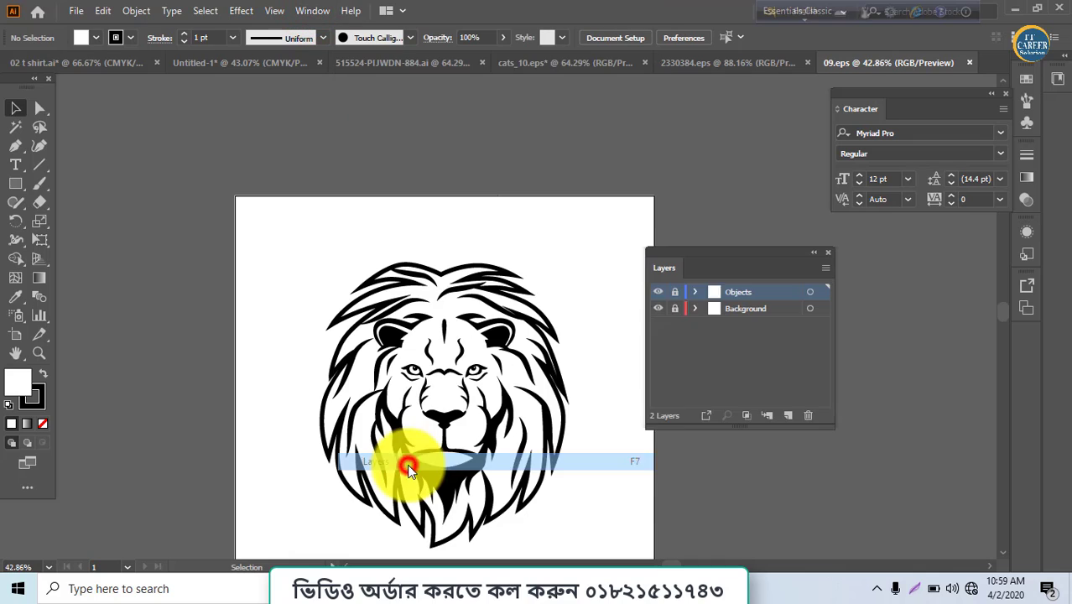
click(675, 309)
click(15, 107)
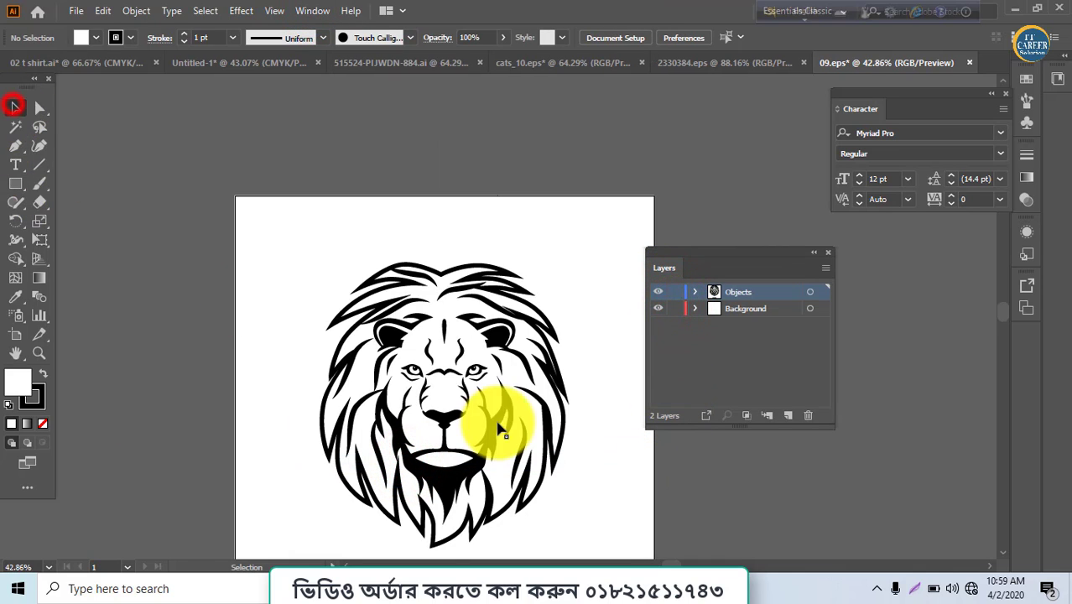
- Move the lion head off the artboard onto the grey canvas and shift the white background rectangle up and to the right
drag(458, 393, 271, 225)
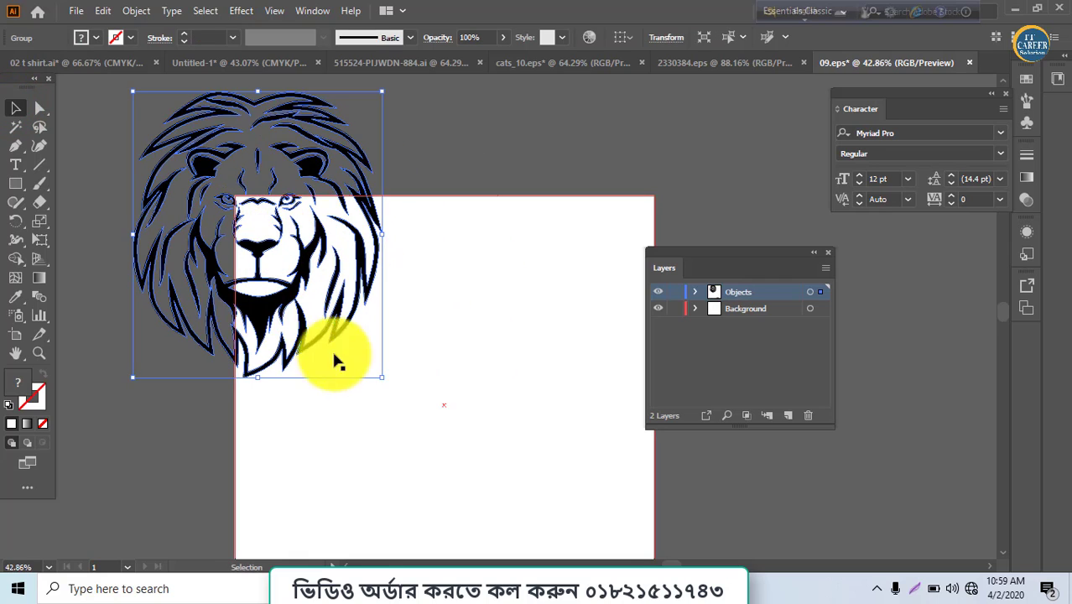
drag(334, 361, 265, 325)
drag(412, 354, 792, 353)
drag(486, 398, 581, 378)
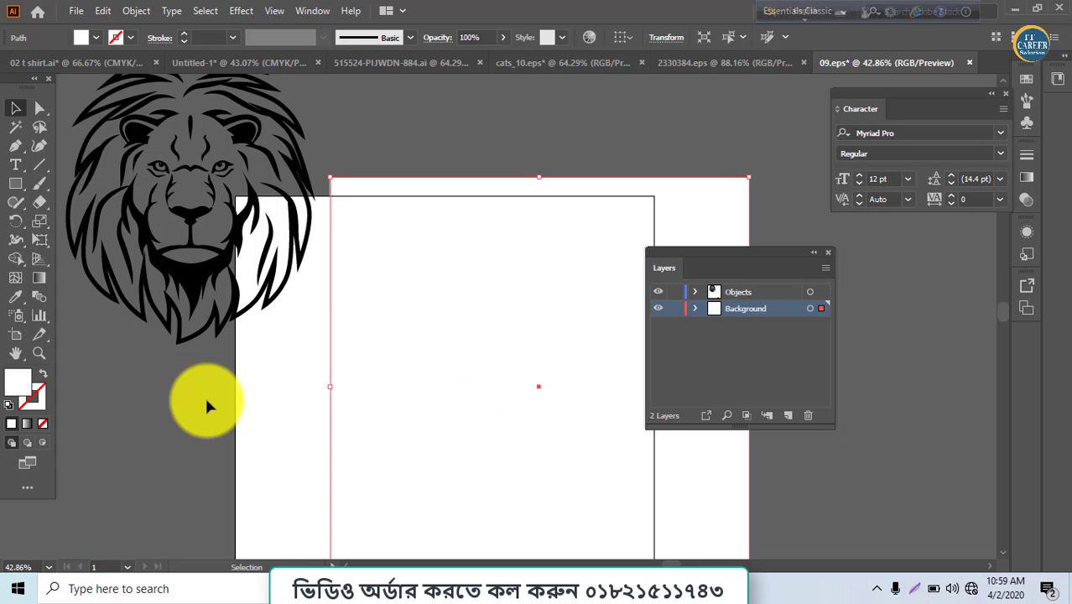
drag(207, 402, 598, 438)
drag(593, 238, 245, 316)
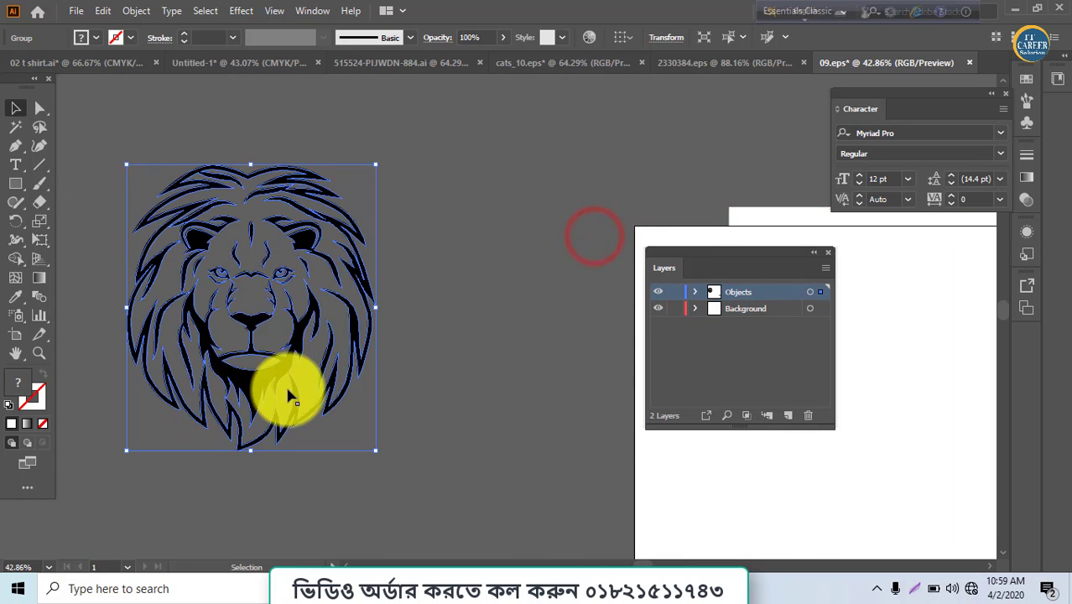
- Expand the lion artwork and fill its mane, ears, muzzle and beard linework white with the Shape Builder
click(134, 10)
click(192, 194)
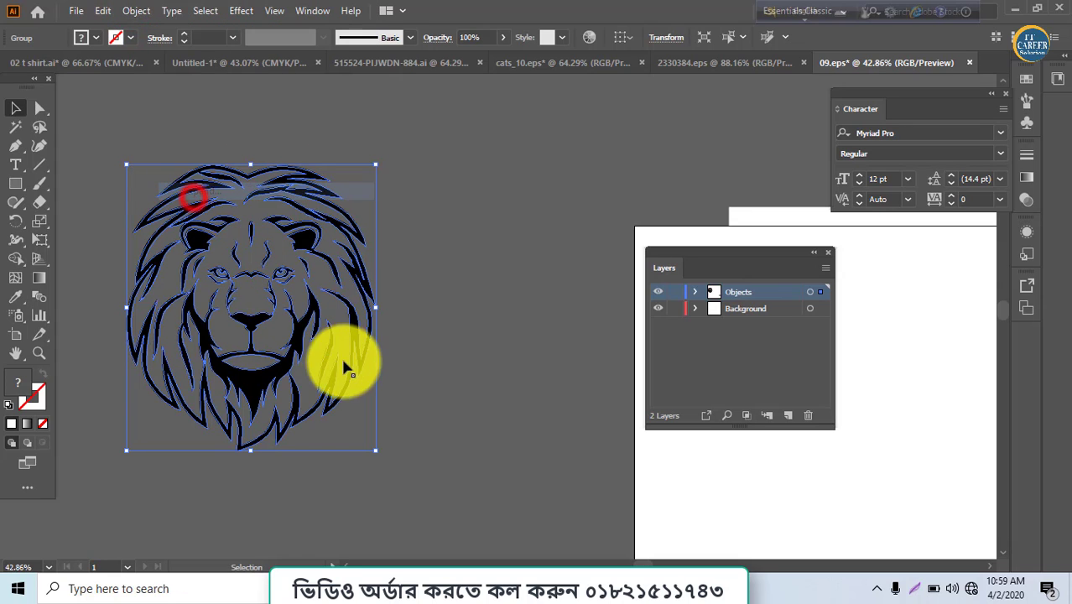
click(15, 259)
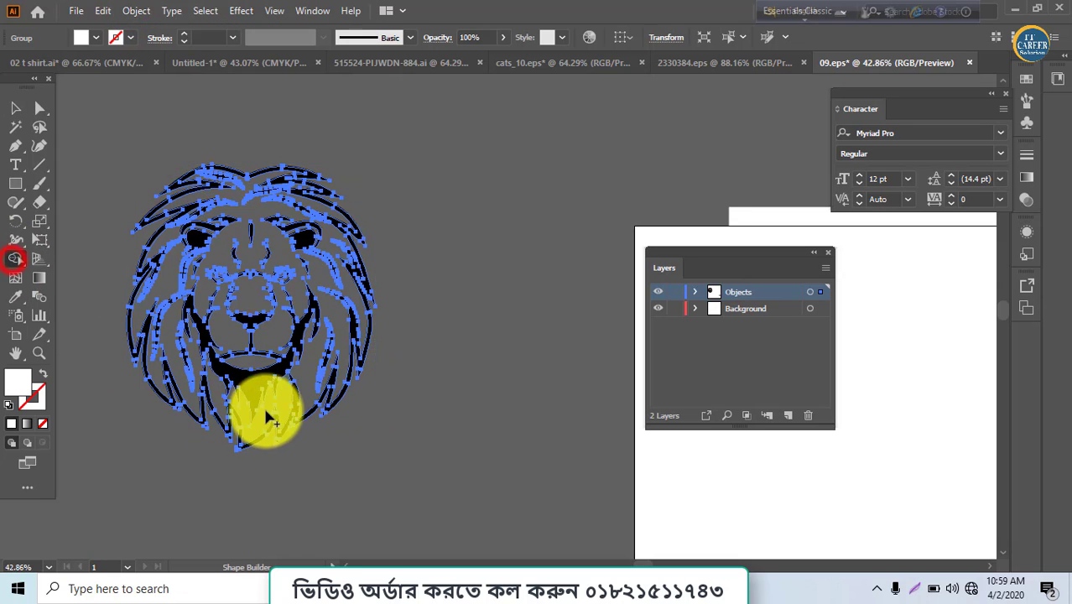
mouse_move(257, 388)
mouse_down()
mouse_move(258, 433)
mouse_move(280, 239)
mouse_move(194, 243)
mouse_up()
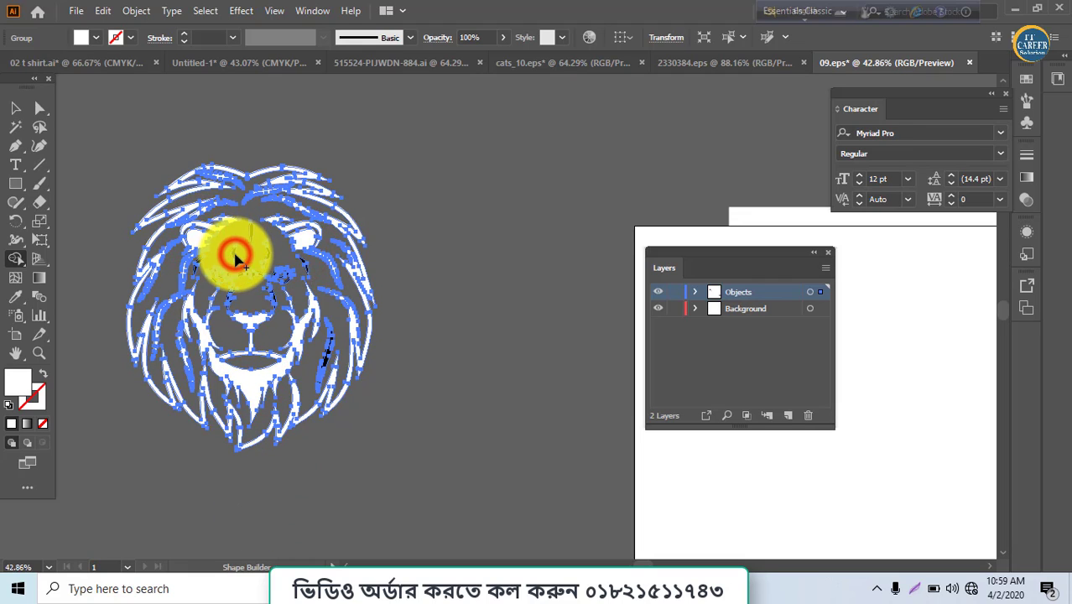
- Fill the line along the nose's right side, the right eye with its lower lid, and the adjacent outer brow mark white with the Shape Builder
key(v)
key(ctrl+1)
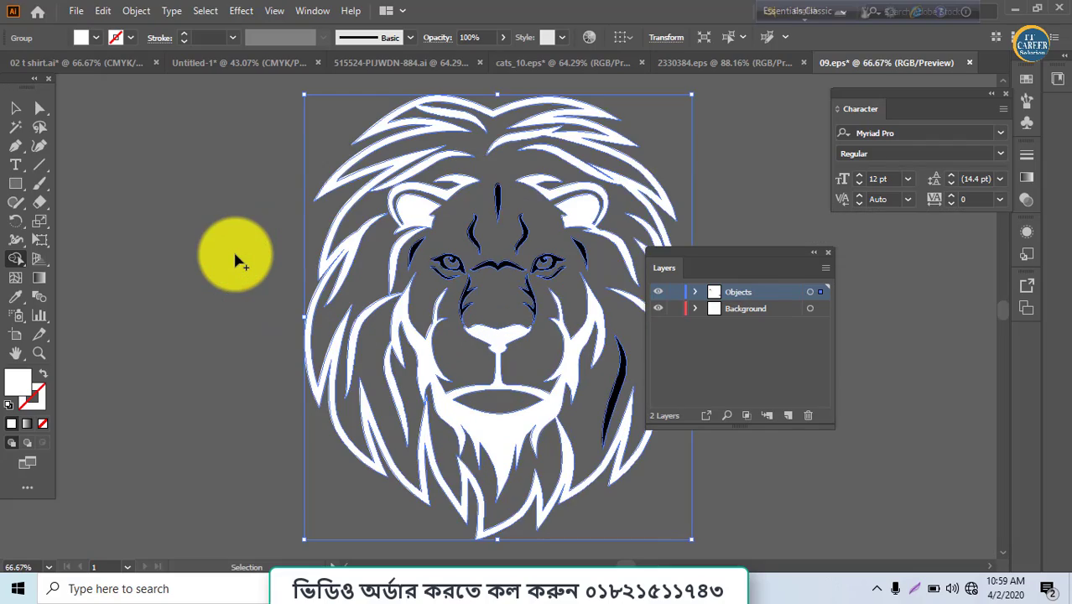
key(shift+m)
drag(487, 451, 266, 428)
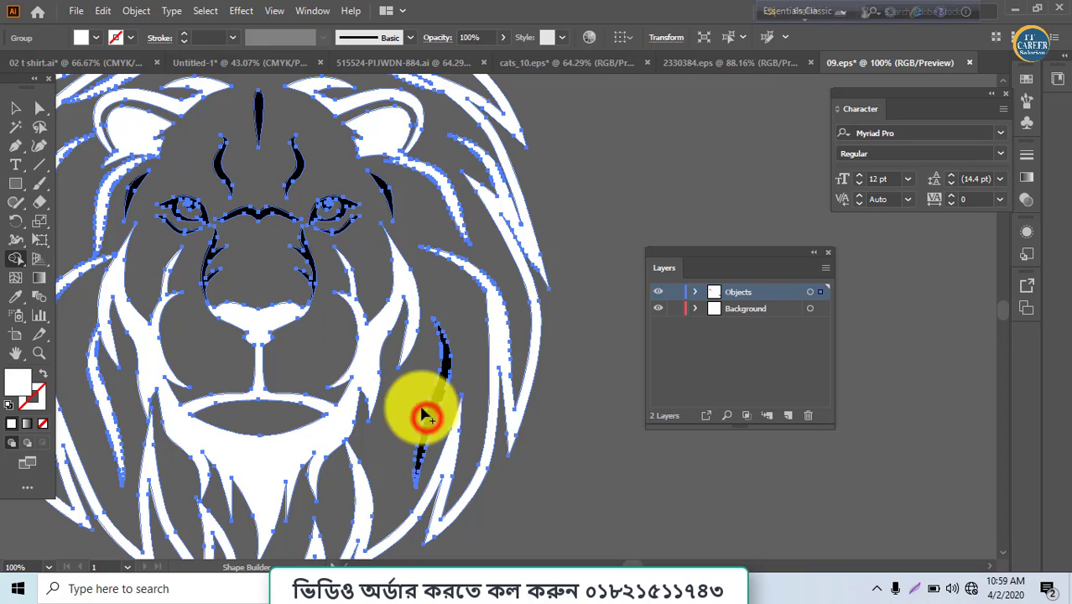
click(421, 415)
click(309, 259)
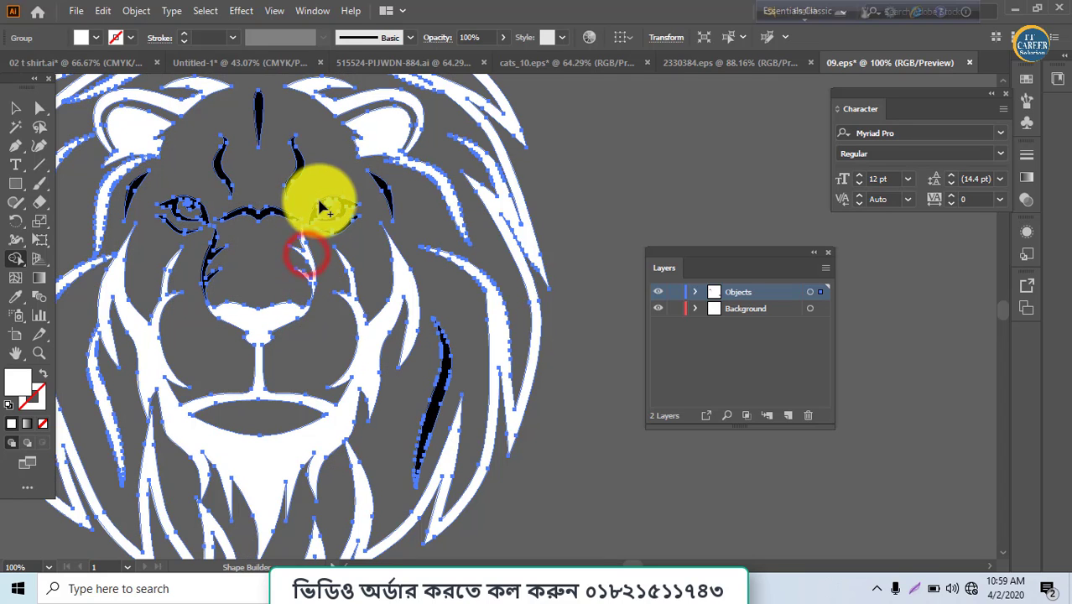
click(316, 220)
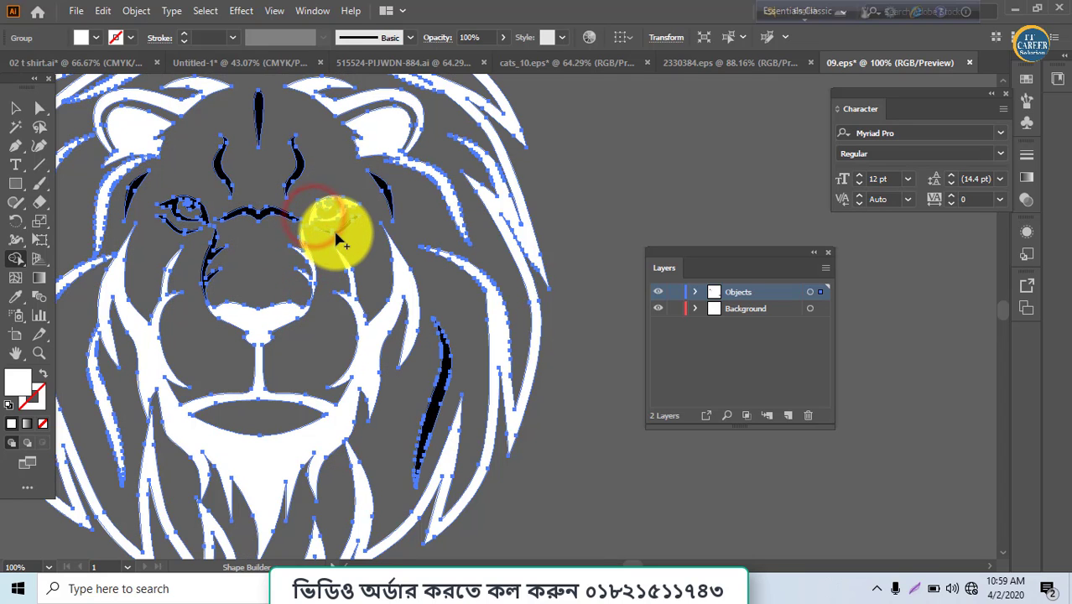
click(335, 237)
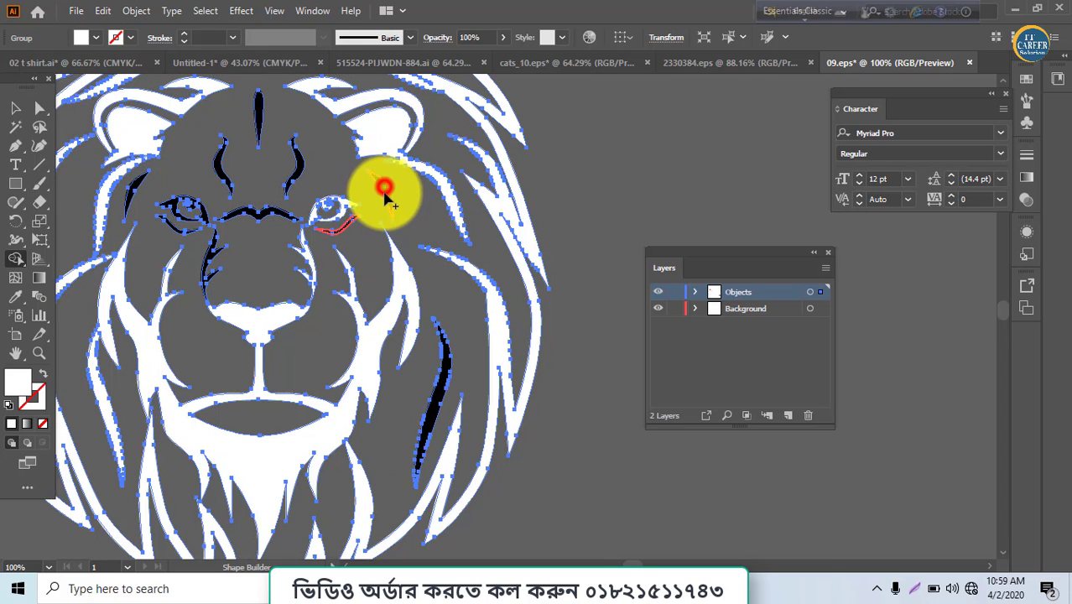
drag(385, 193, 385, 195)
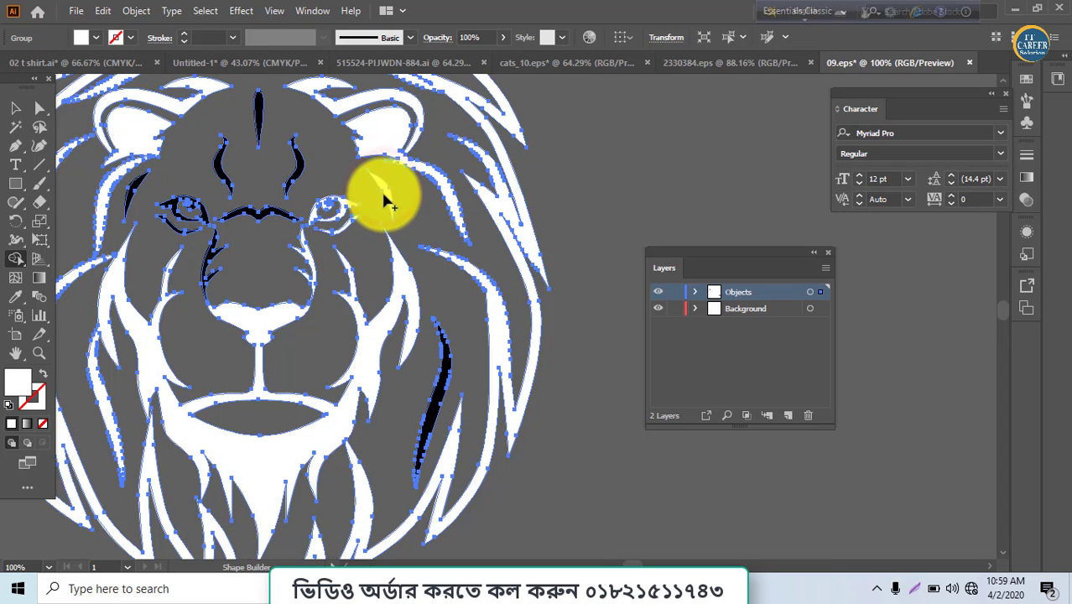
- Fill the nose bridge and the three forehead marks white, and remove the black line along the nose's left side
click(253, 213)
click(301, 160)
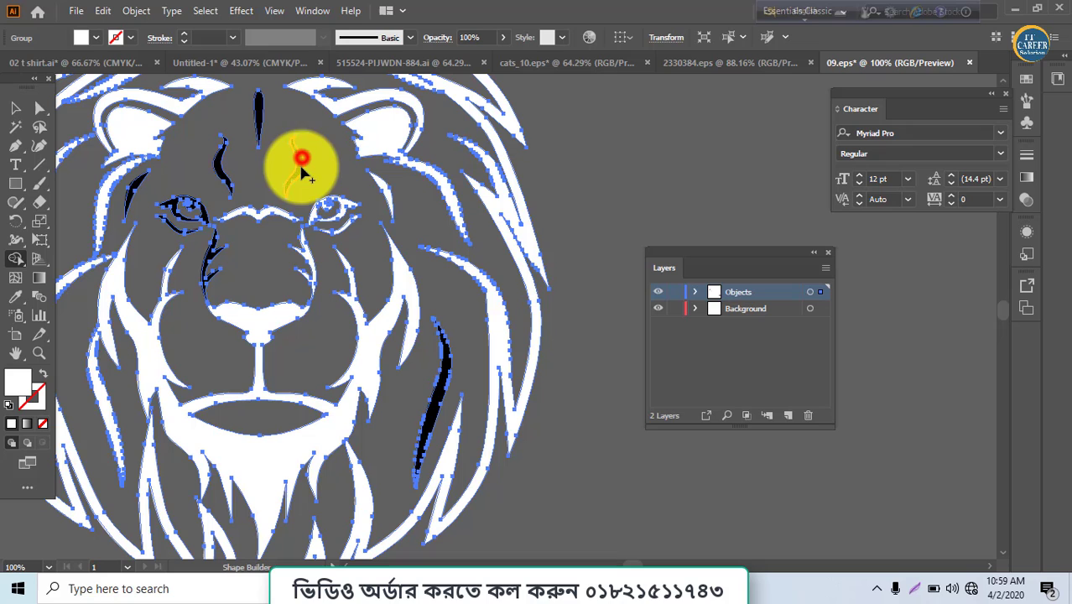
click(216, 163)
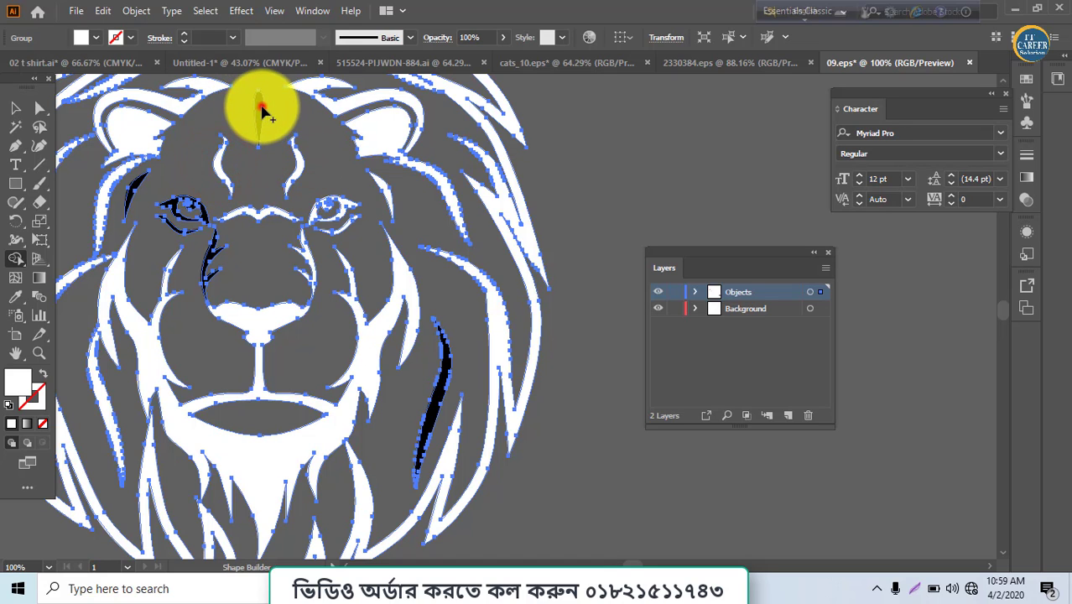
click(211, 250)
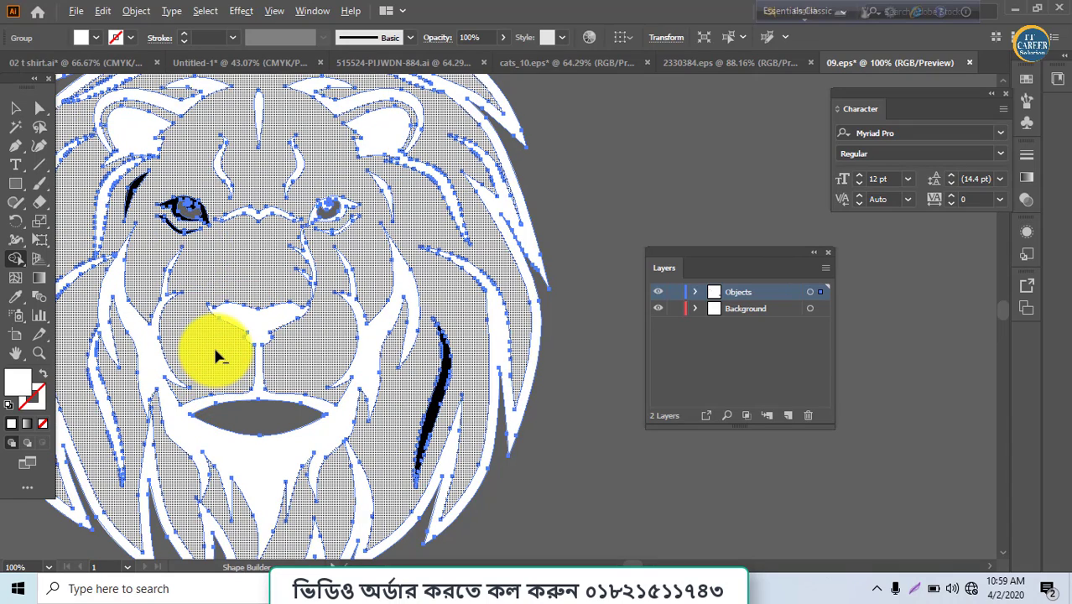
click(214, 354)
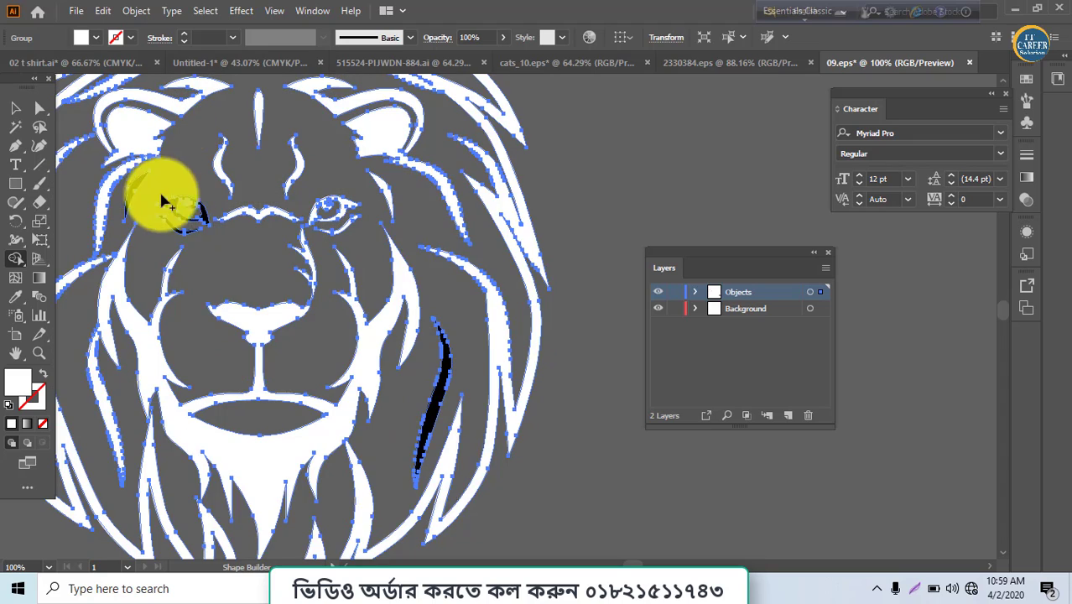
- Fill the left brow mark, left eye with its lower lid, and the remaining black mane strand white, undoing any fill that floods the head
drag(131, 191, 178, 207)
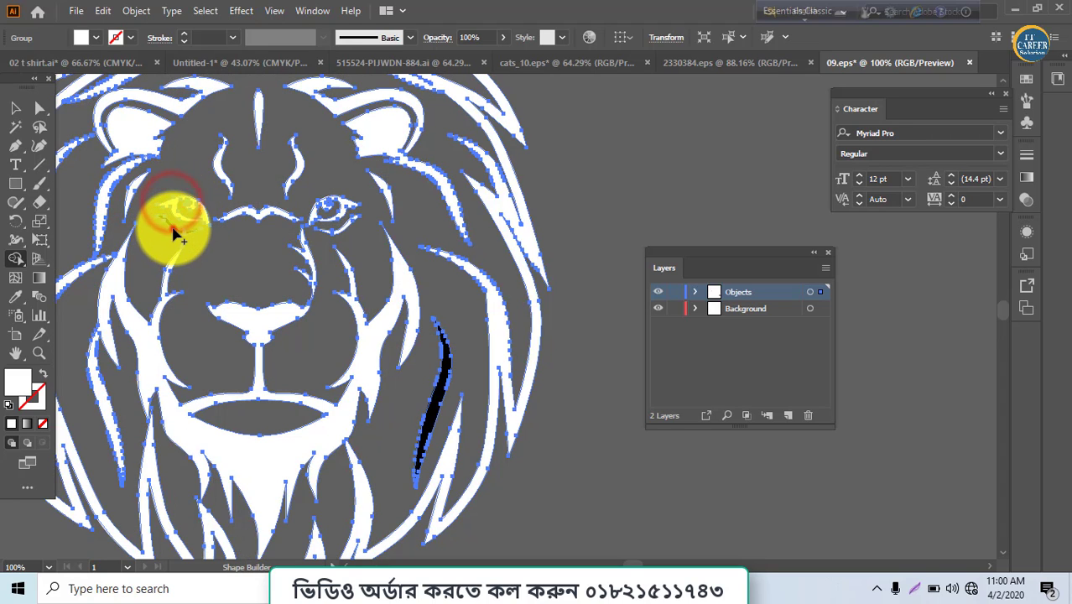
click(174, 228)
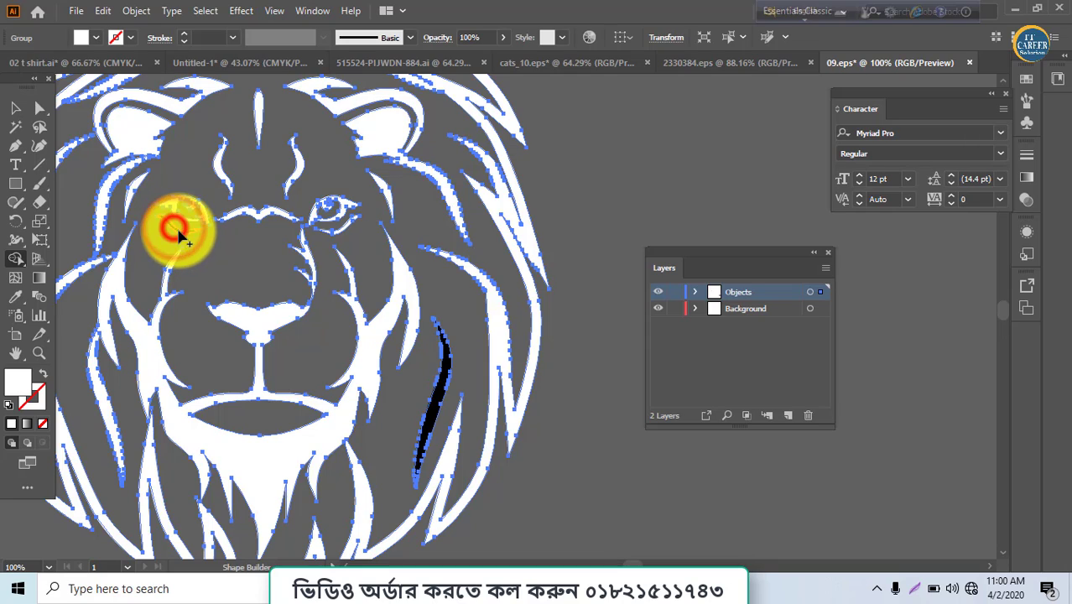
click(438, 381)
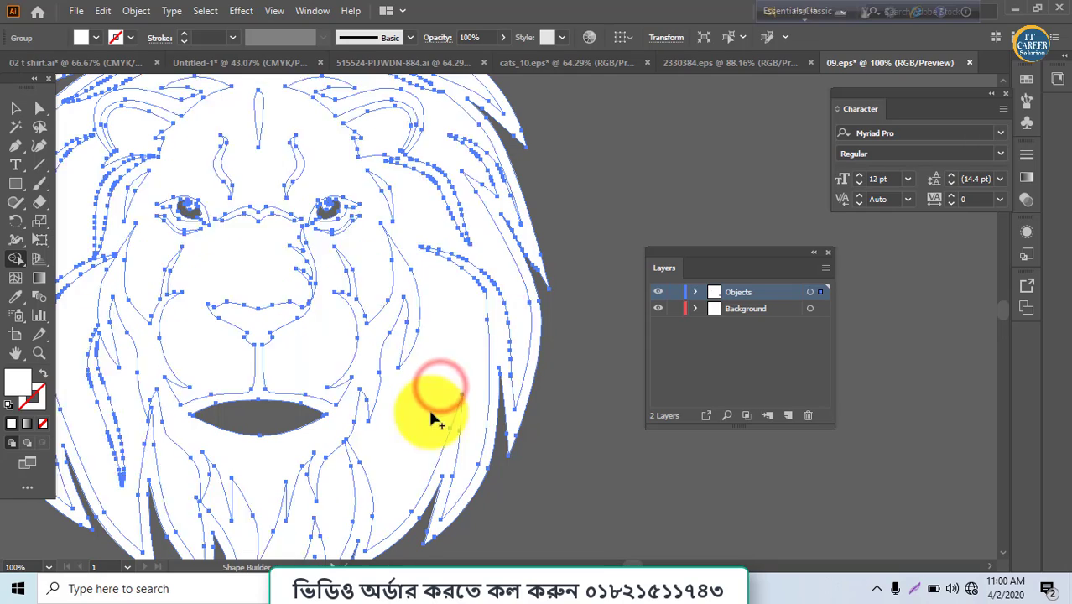
key(ctrl+z)
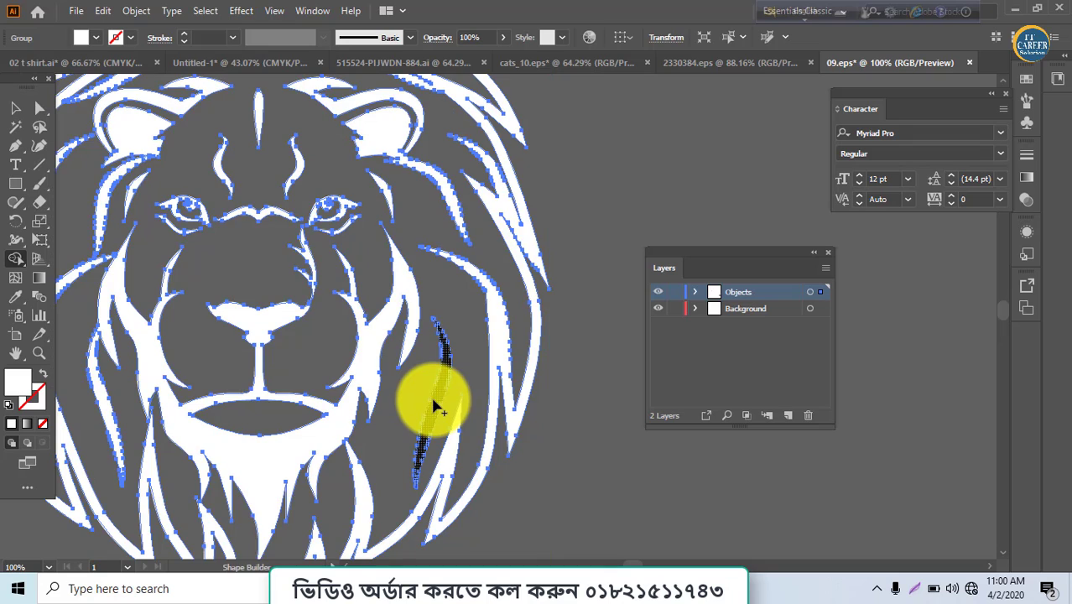
click(433, 400)
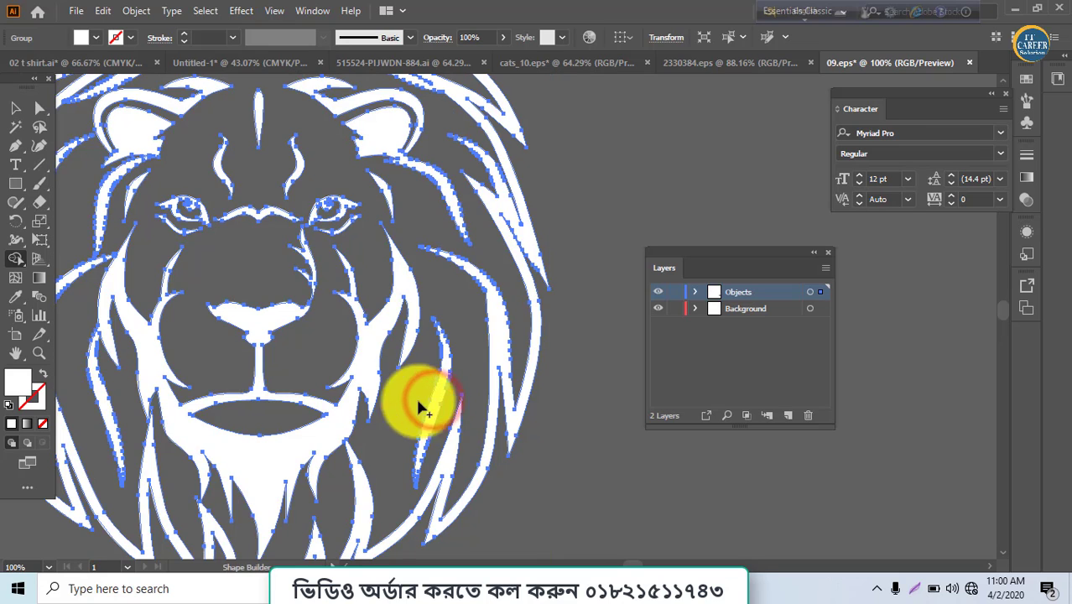
- Transfer the white lion head into the Untitled-1 document, placing it over the upper part of the green background
click(12, 112)
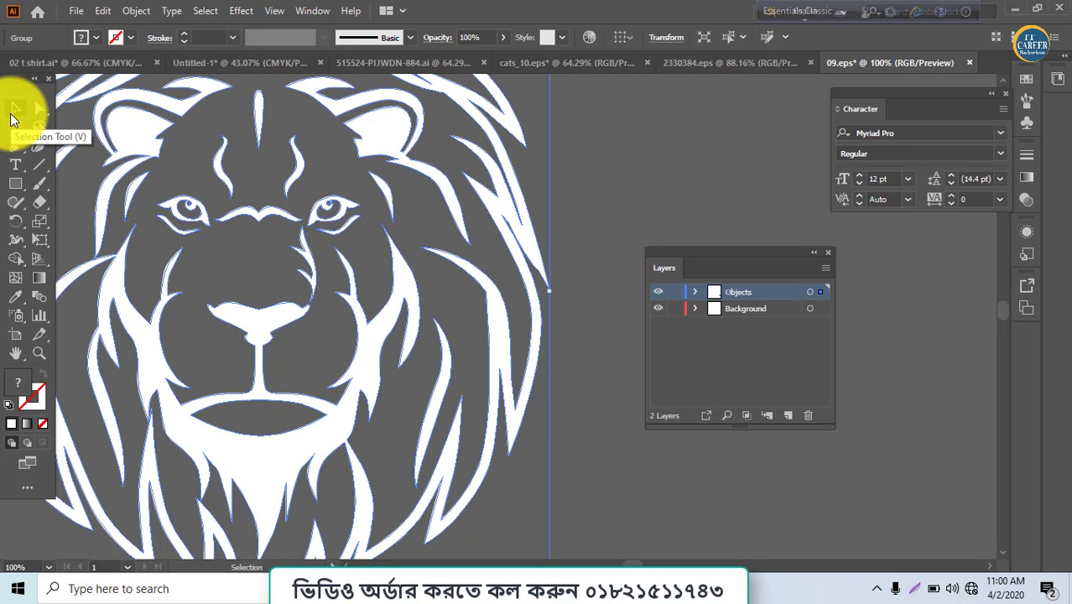
key(ctrl+minus)
key(ctrl+minus)
key(ctrl+minus)
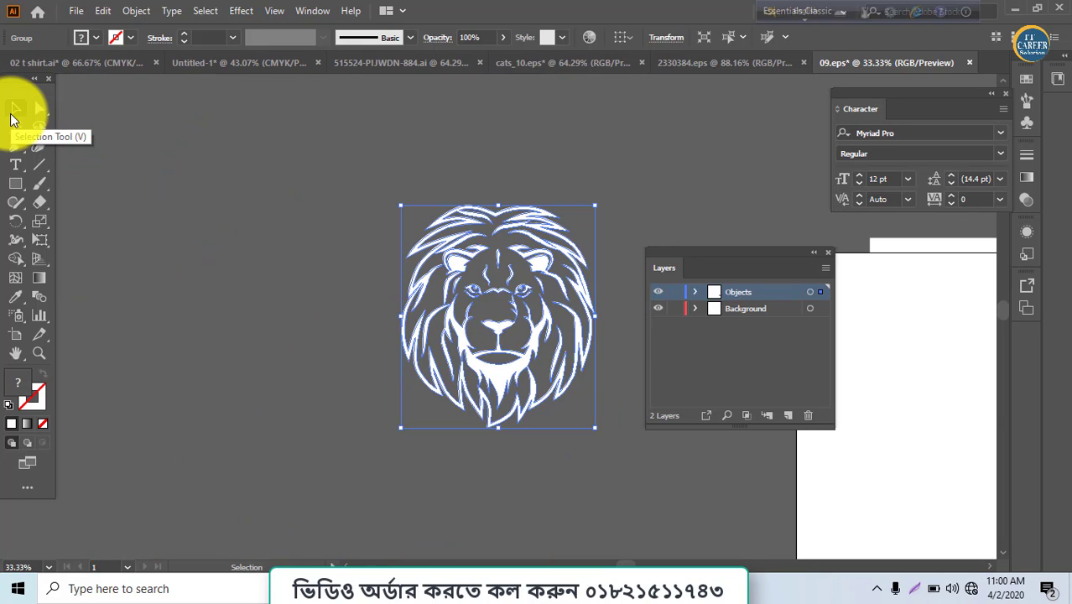
click(295, 166)
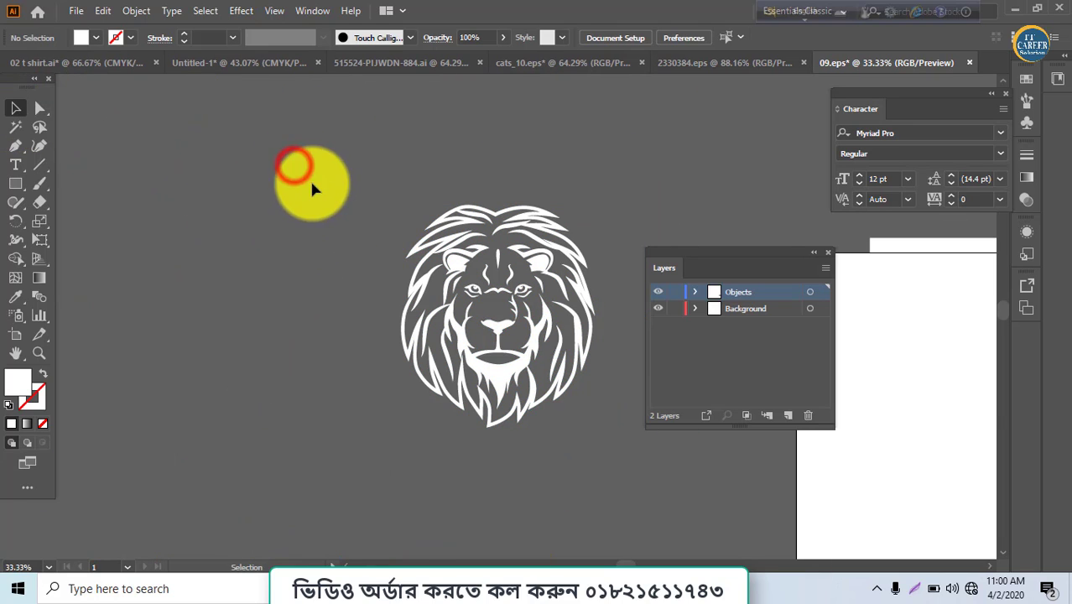
drag(512, 367, 445, 296)
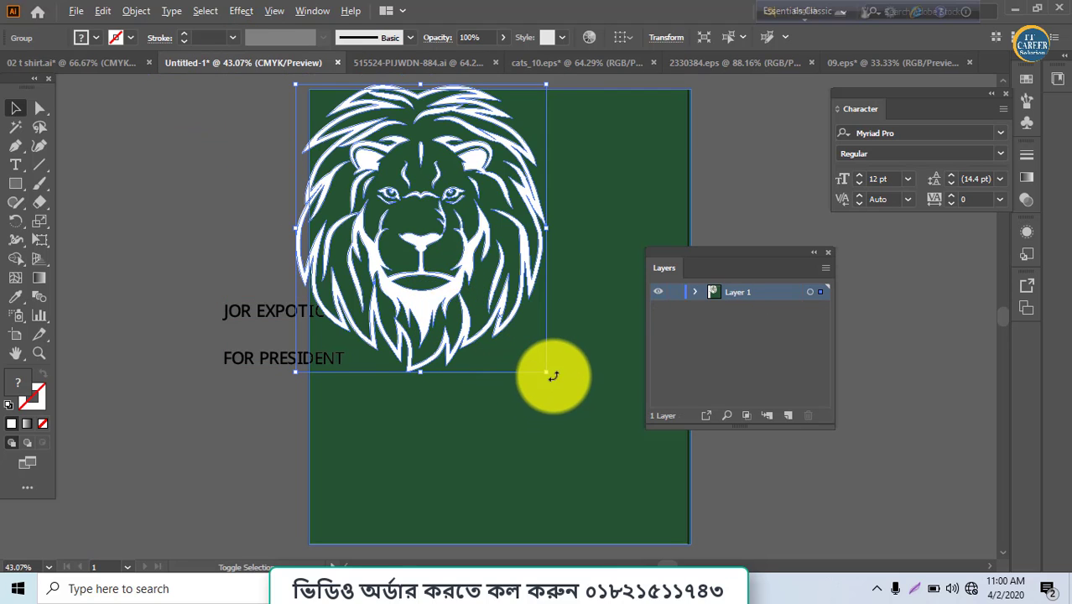
- Shrink the white lion head about its centre and move it to the middle of the green background
drag(534, 355, 489, 306)
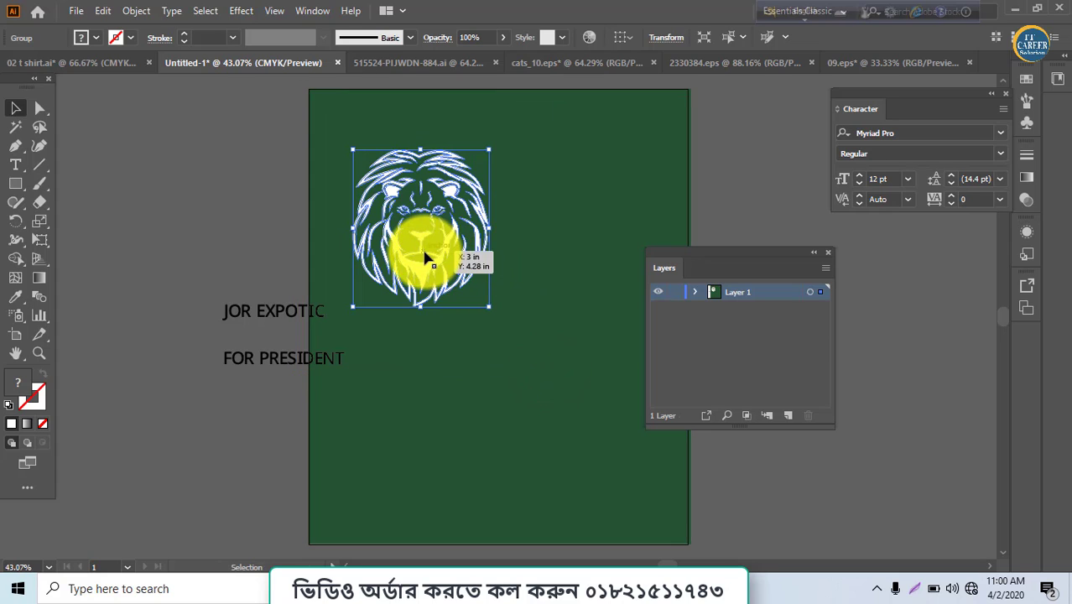
drag(424, 266, 511, 365)
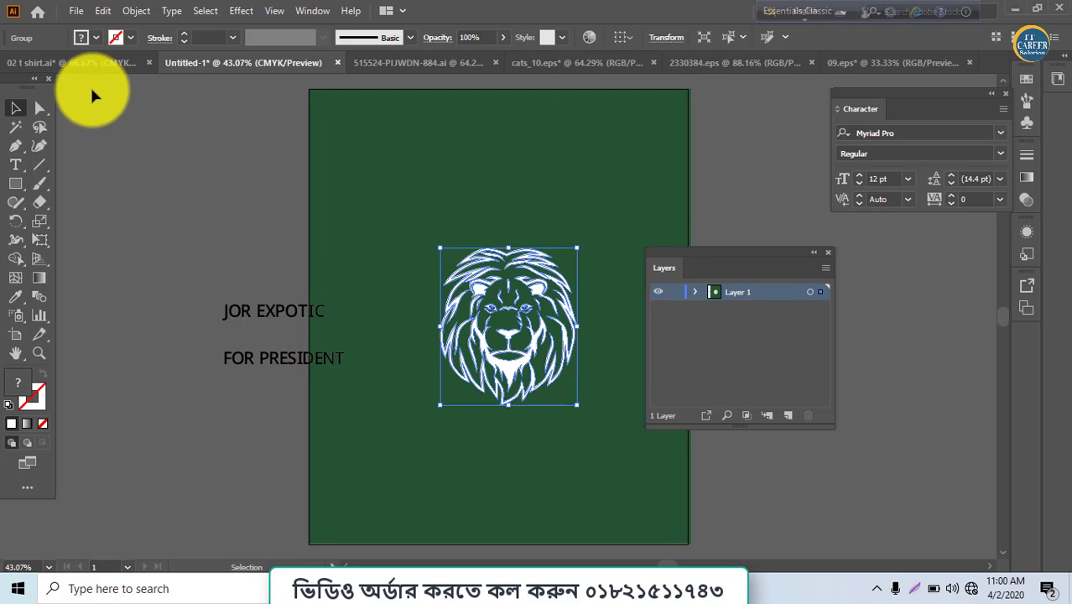
- Bring the yellow reference lion head from 02 t shirt.ai into Untitled-1, placing it on the pasteboard beside the green background
click(79, 64)
drag(558, 280, 203, 232)
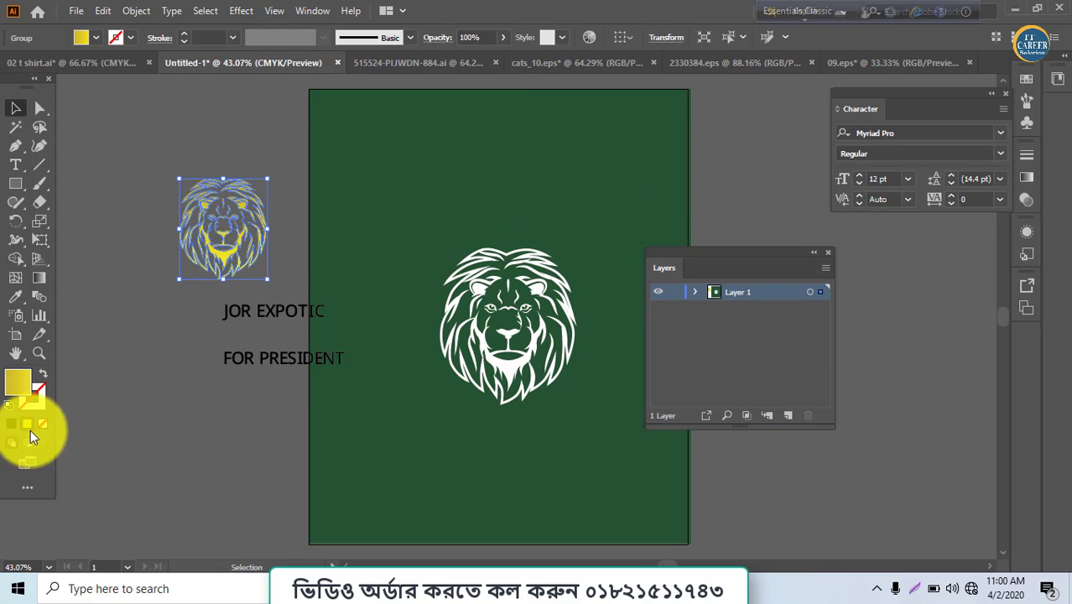
click(510, 353)
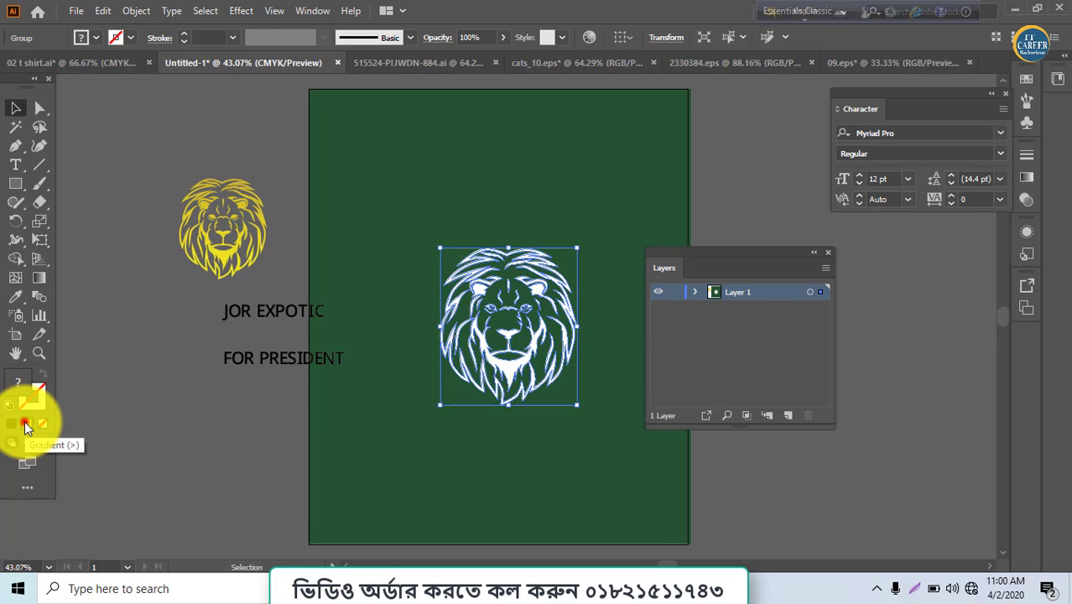
click(142, 15)
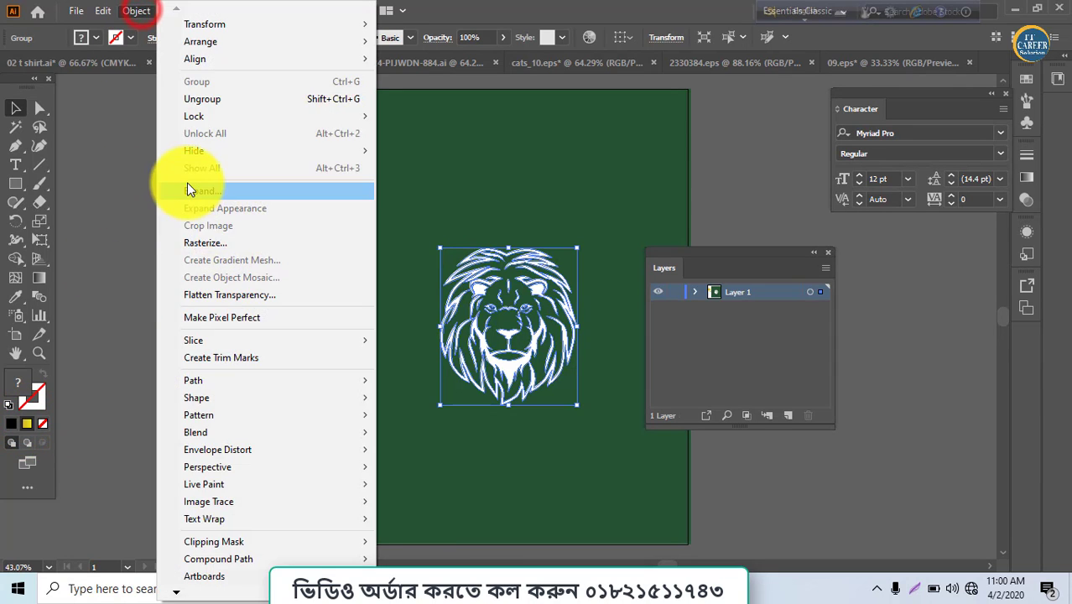
click(187, 181)
click(252, 448)
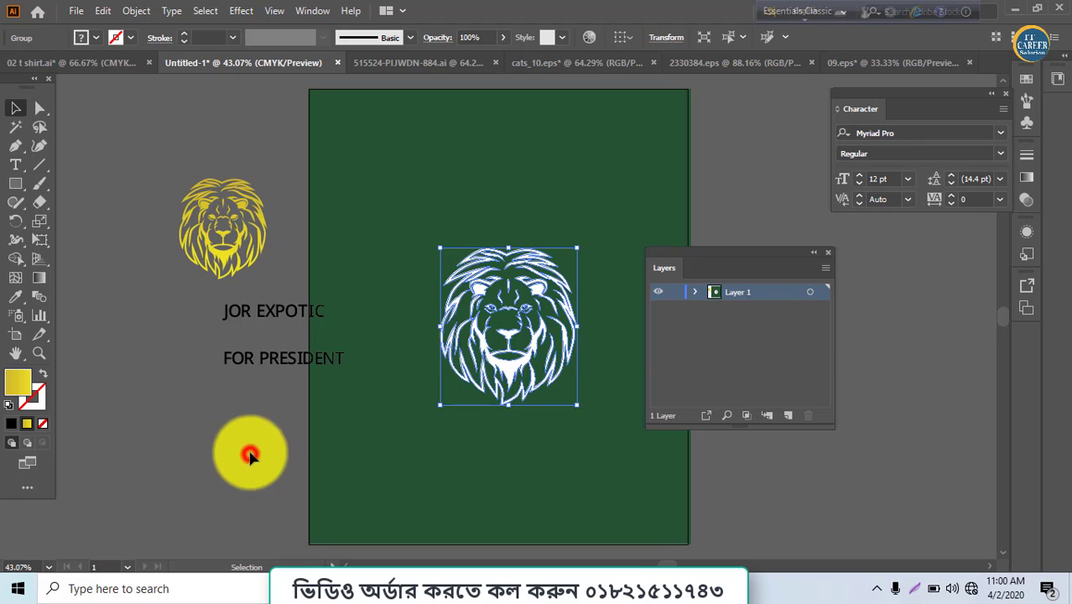
- Try black and several grey fills on the central lion head, and settle on the white-to-black linear gradient swatch
click(520, 356)
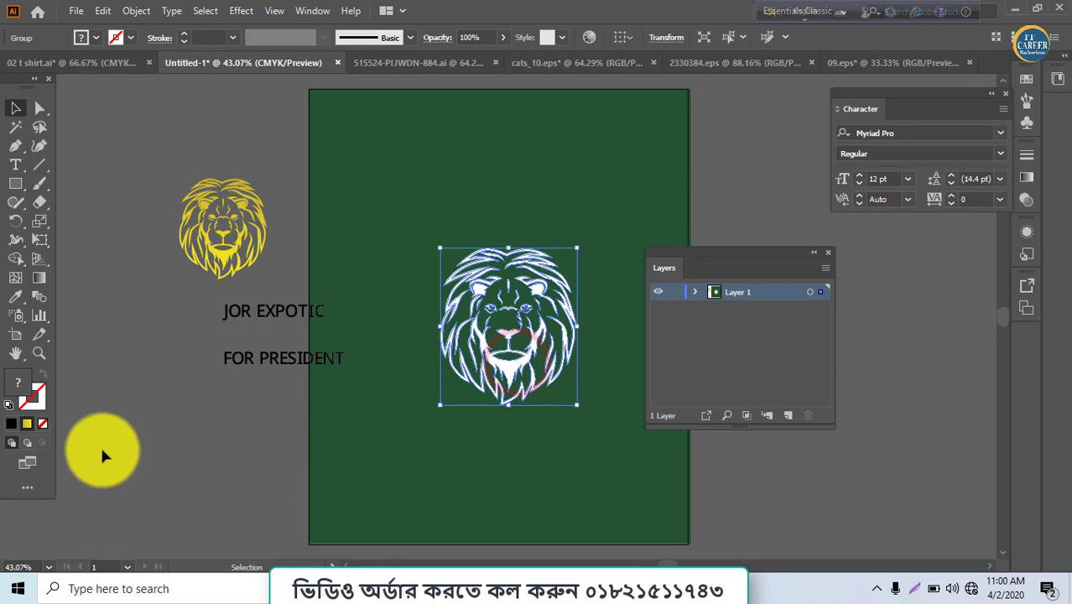
click(11, 423)
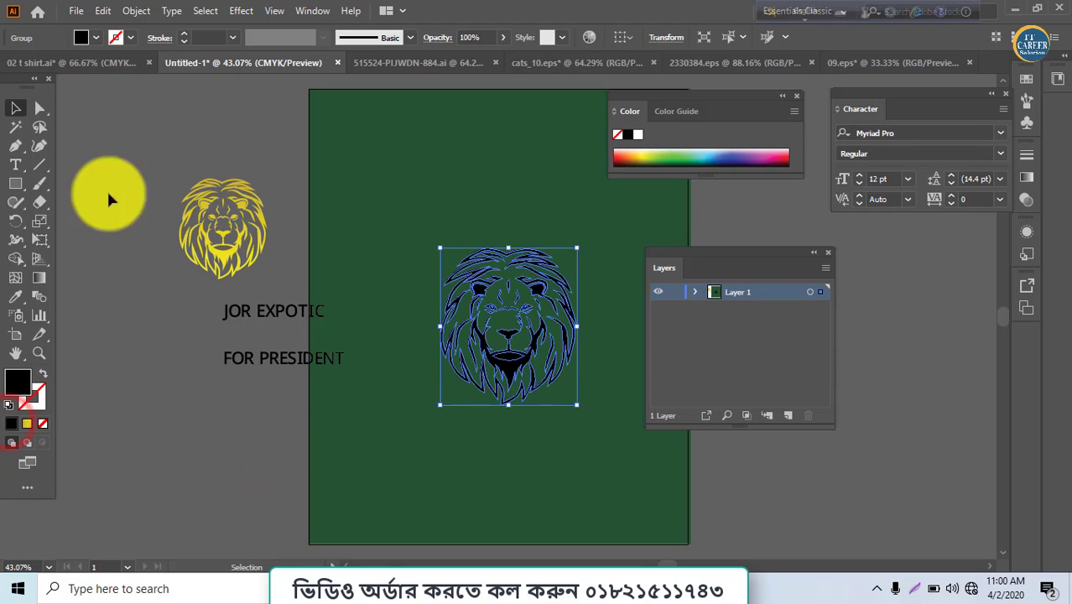
click(92, 37)
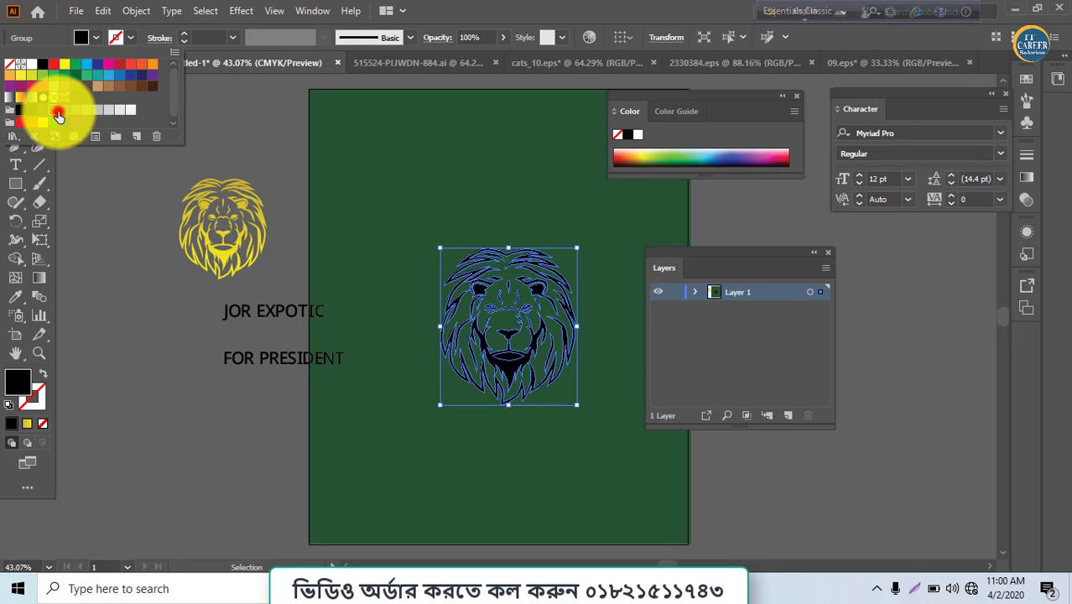
click(58, 111)
click(87, 112)
click(106, 113)
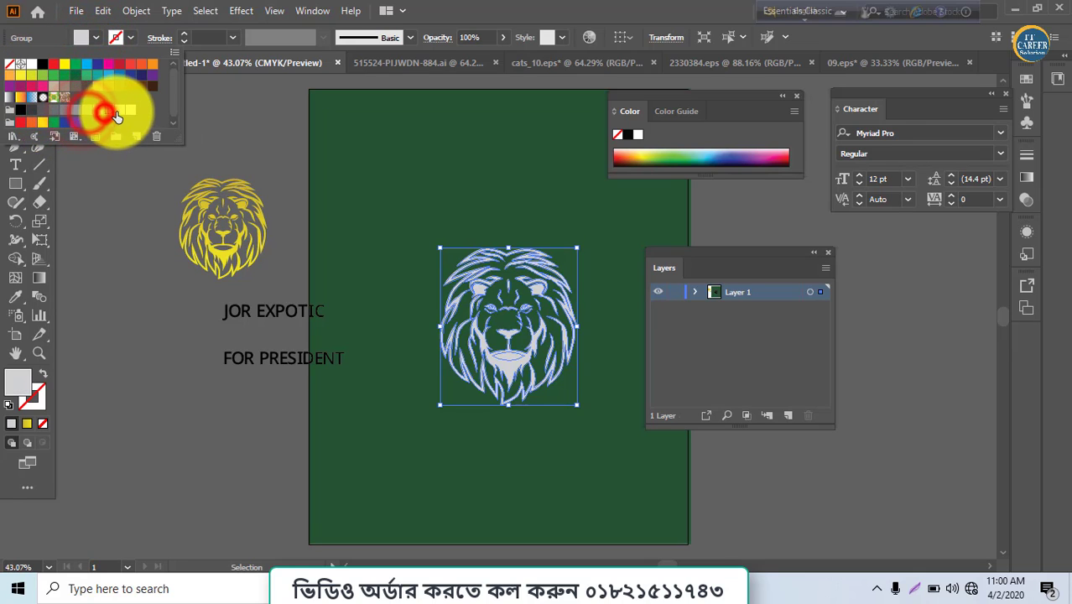
click(120, 110)
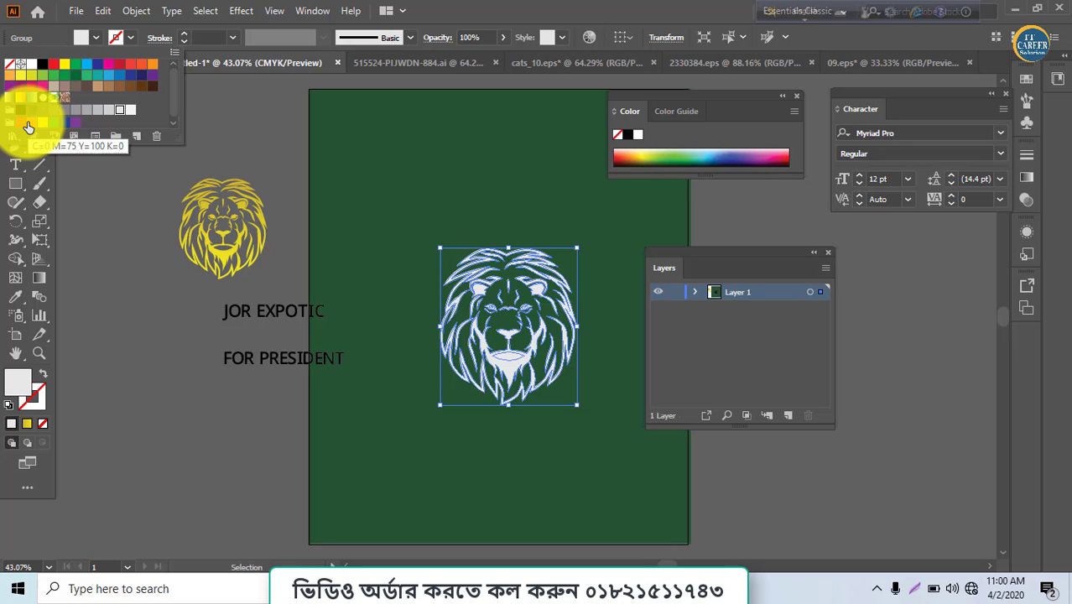
click(11, 101)
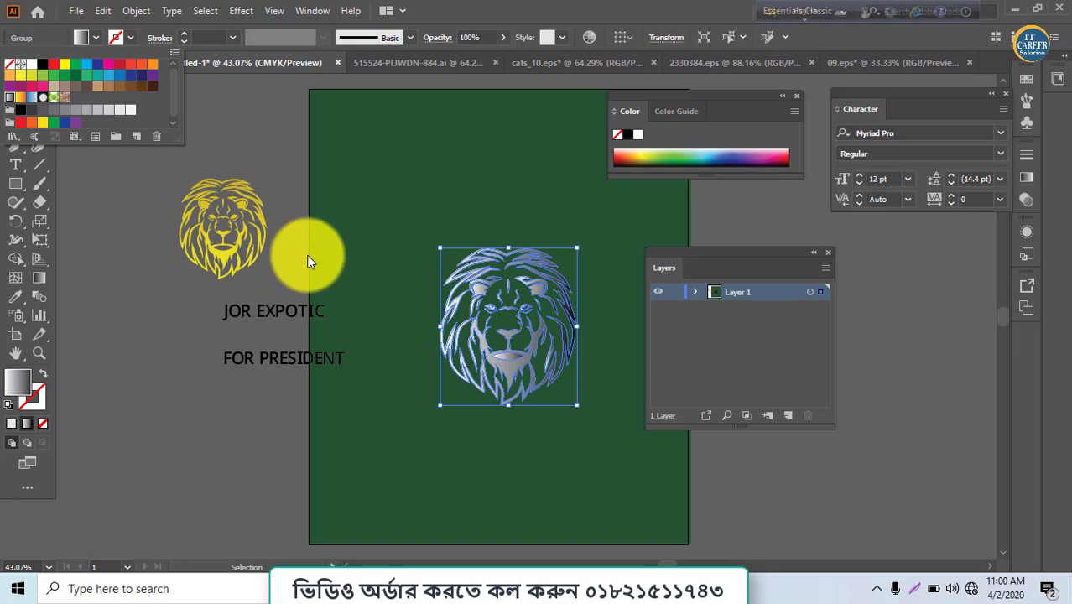
click(8, 265)
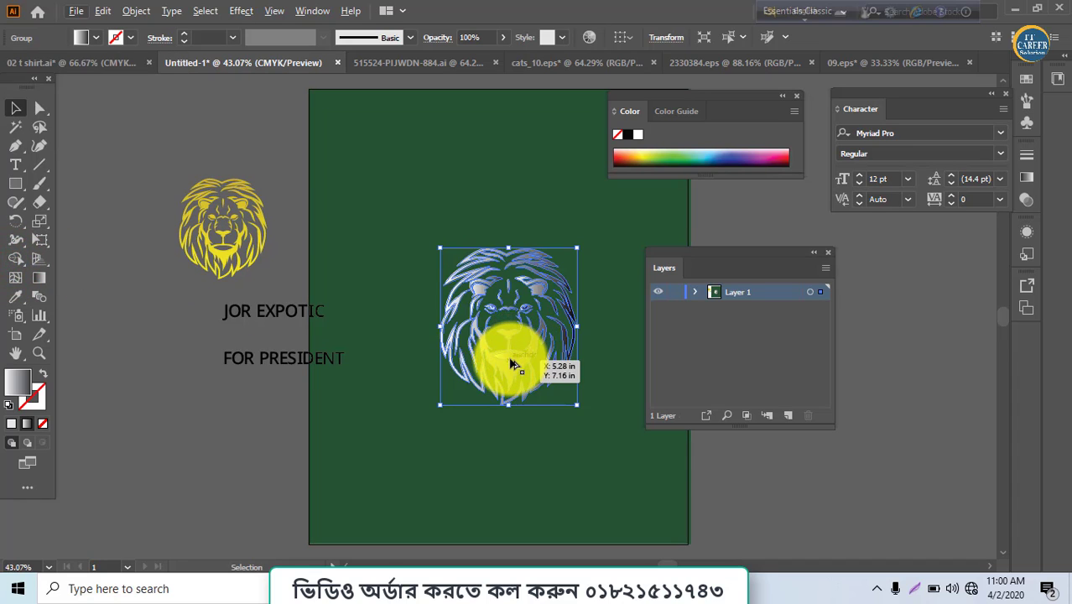
click(16, 259)
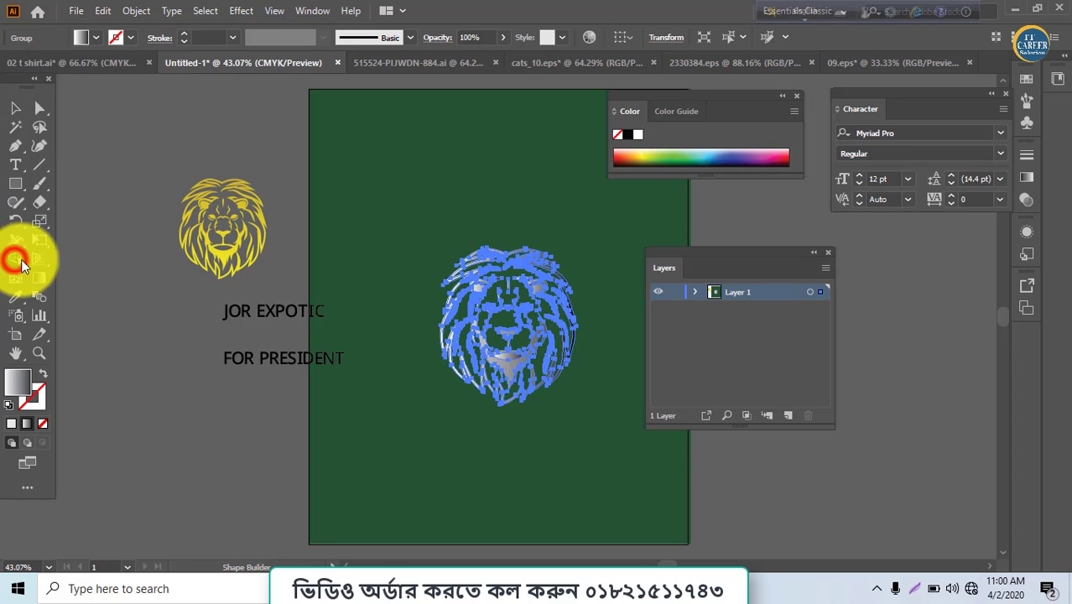
click(508, 358)
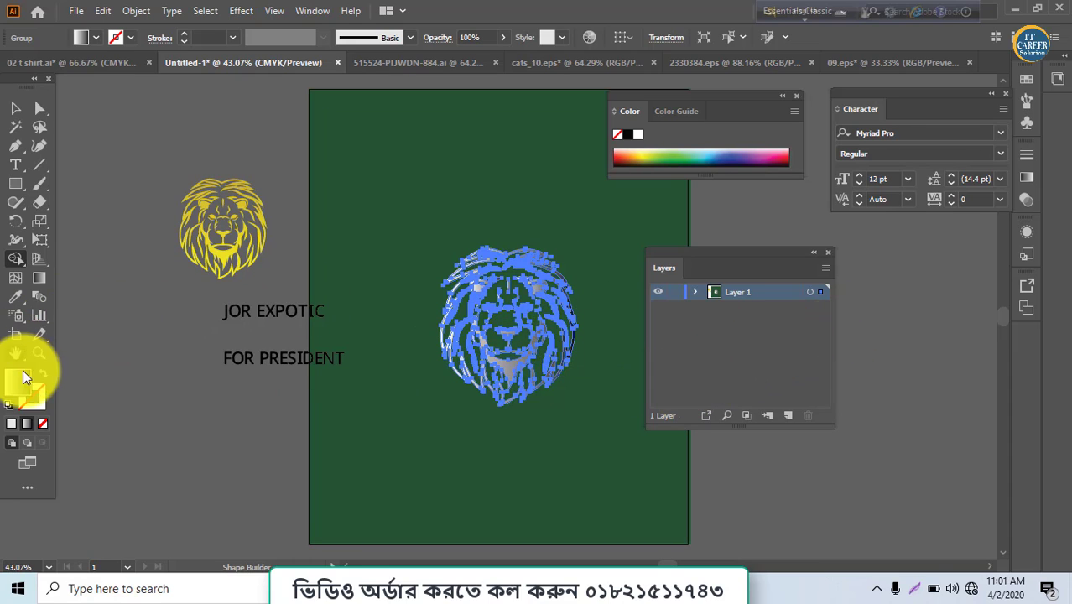
- Set the central lion gradient's start stop to the bright yellow sampled from the reference lion's beard
click(39, 279)
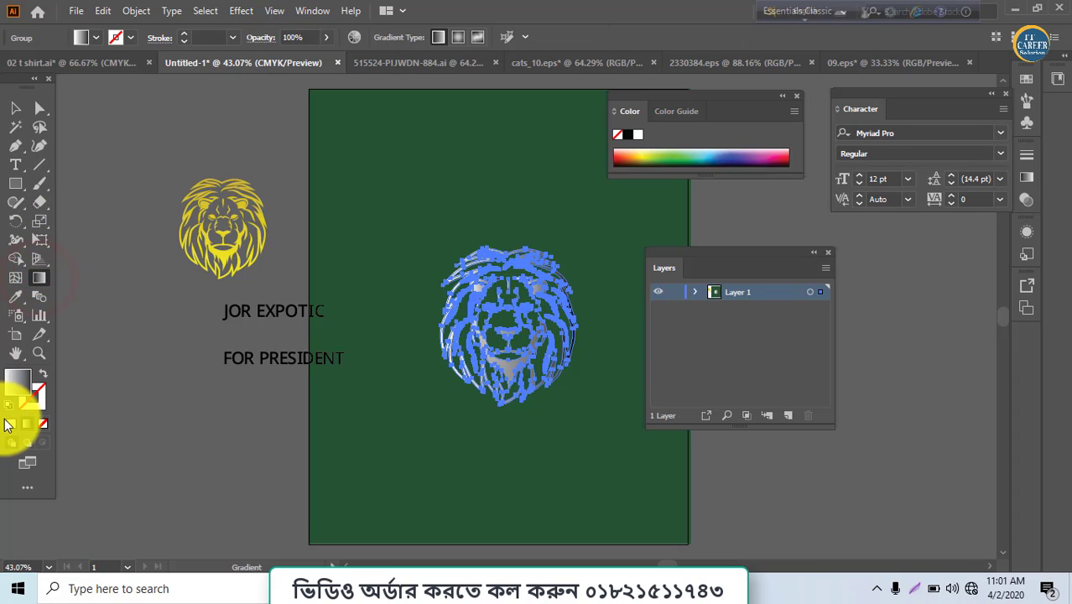
click(24, 423)
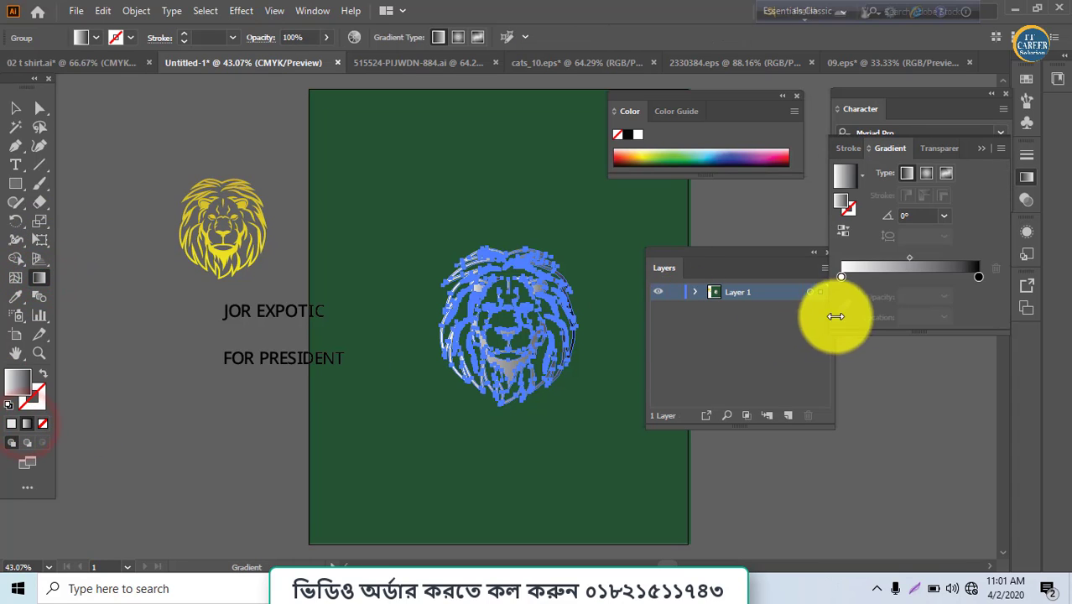
click(840, 277)
click(845, 307)
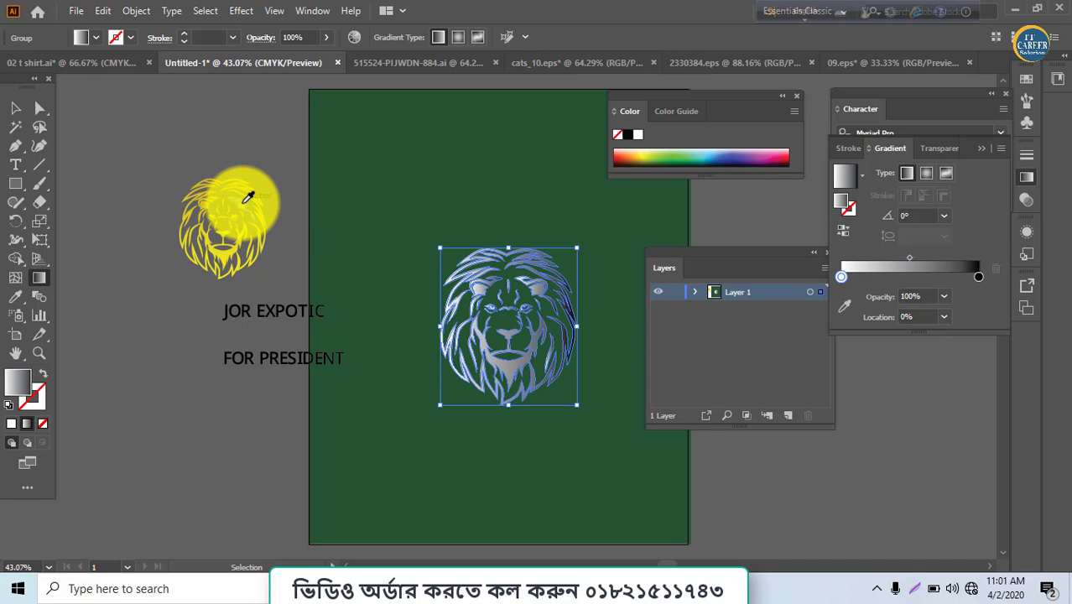
key(ctrl+1)
drag(248, 198, 430, 275)
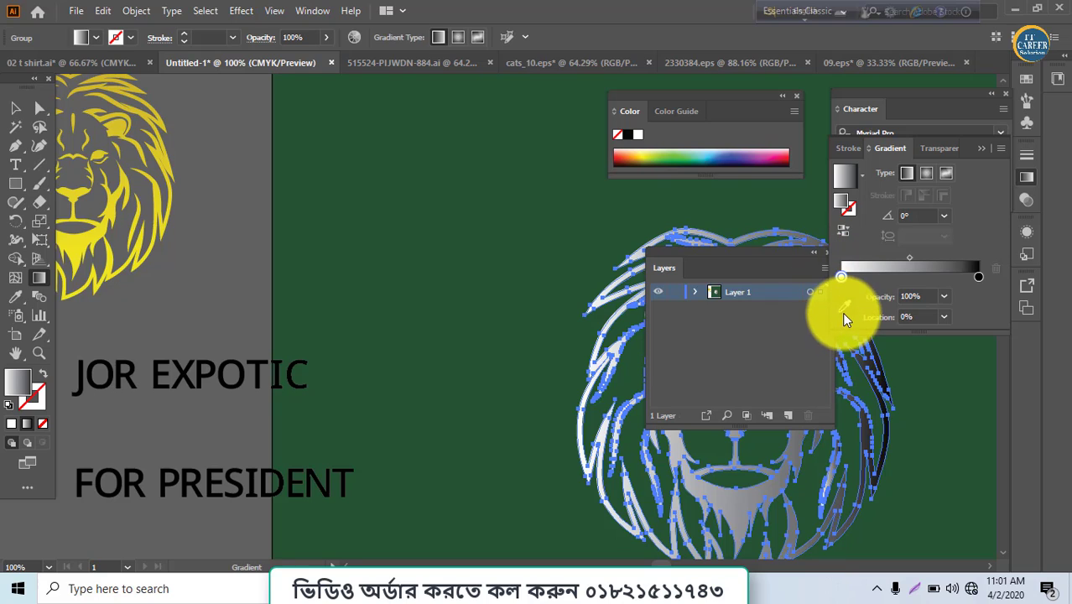
click(844, 307)
click(79, 239)
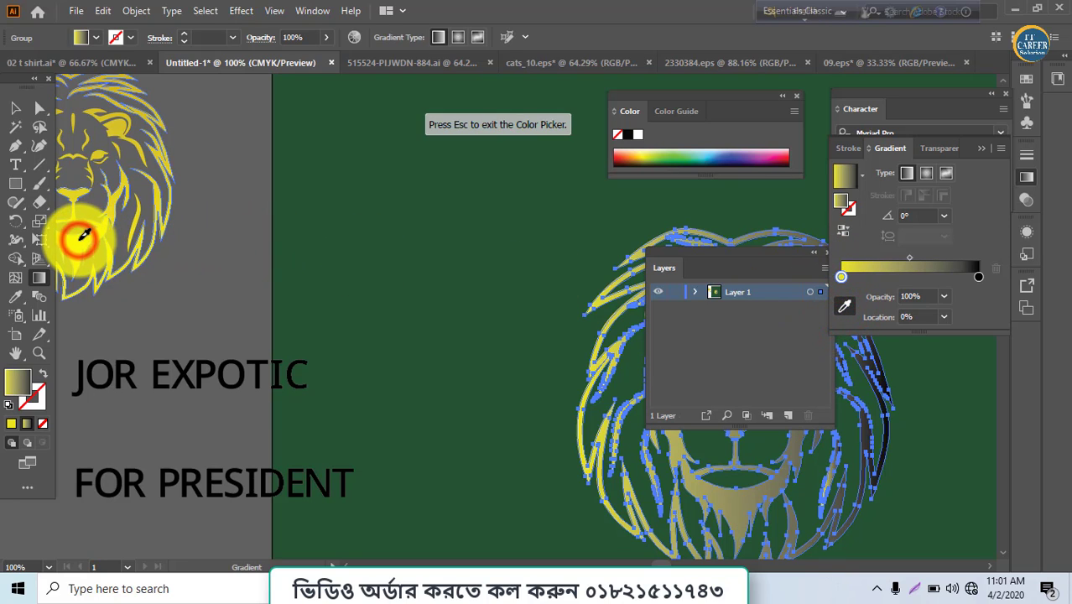
- Set the gradient's end stop to the darker golden yellow sampled from the reference lion's ear
click(978, 276)
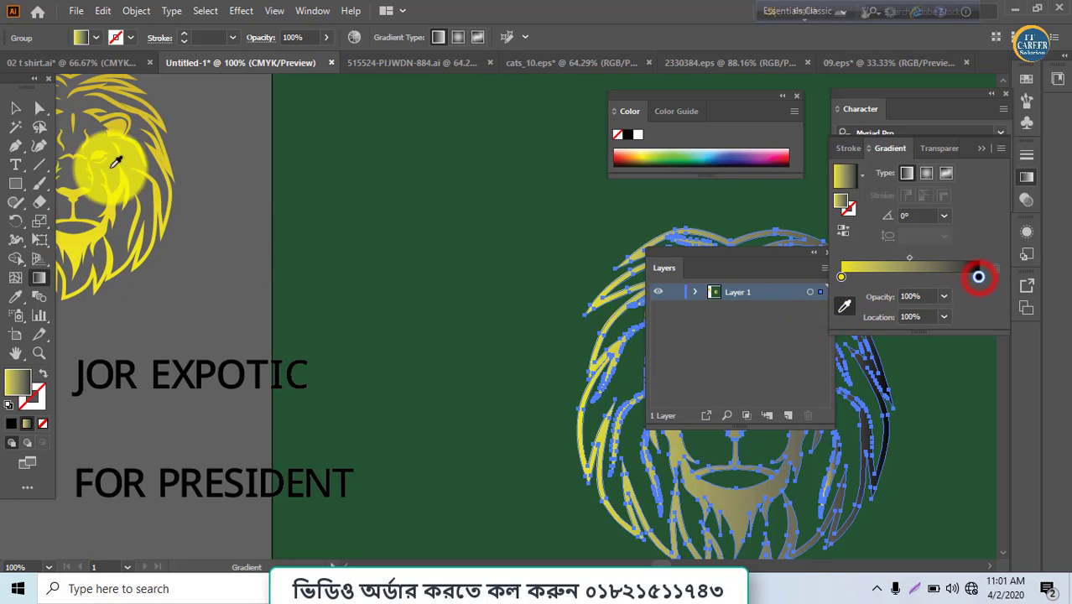
click(135, 86)
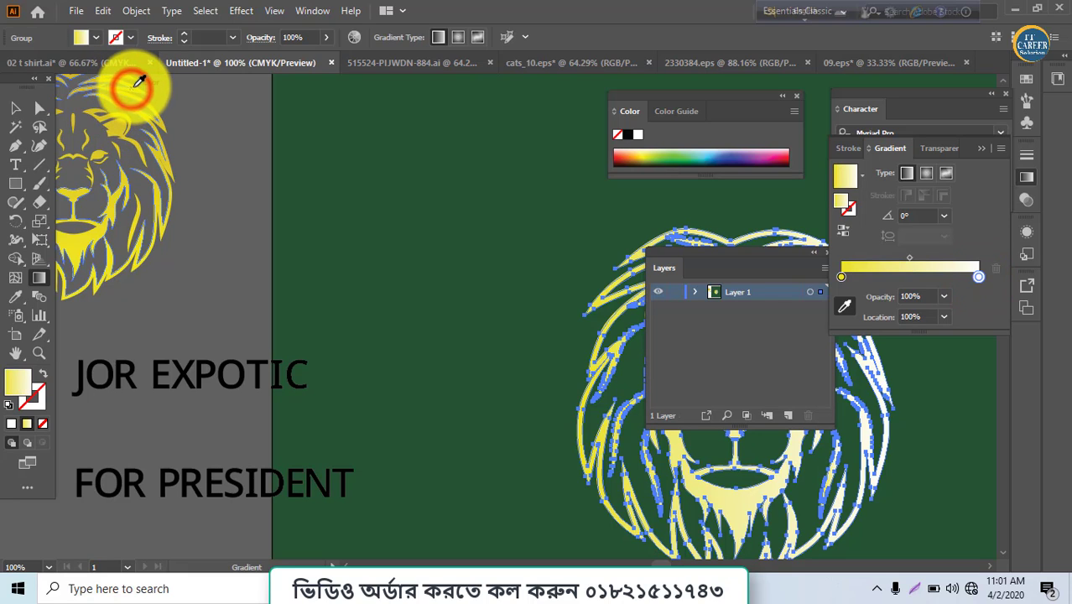
click(116, 124)
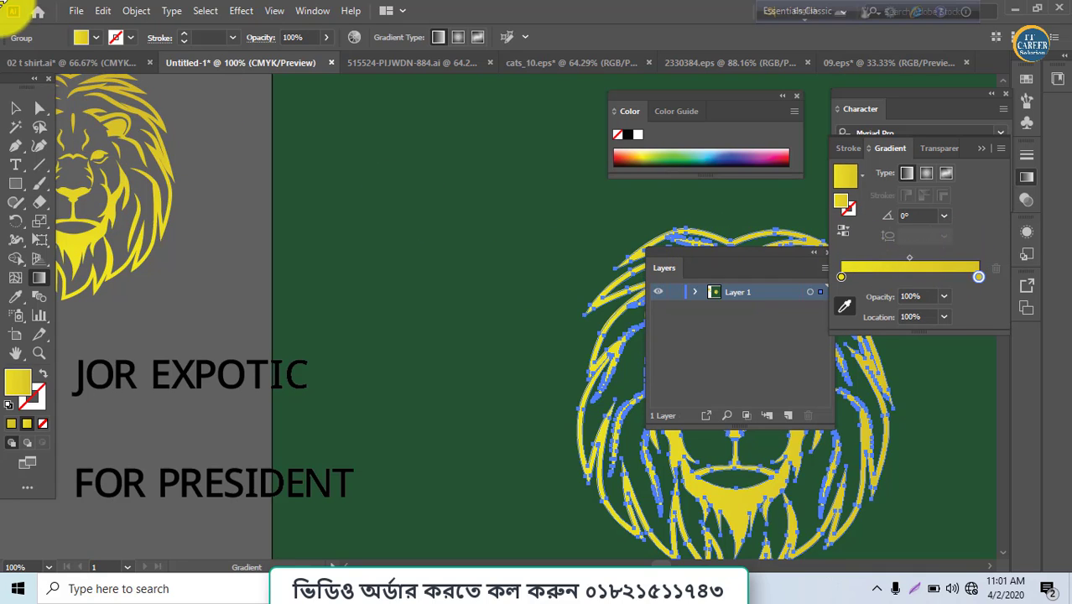
click(17, 105)
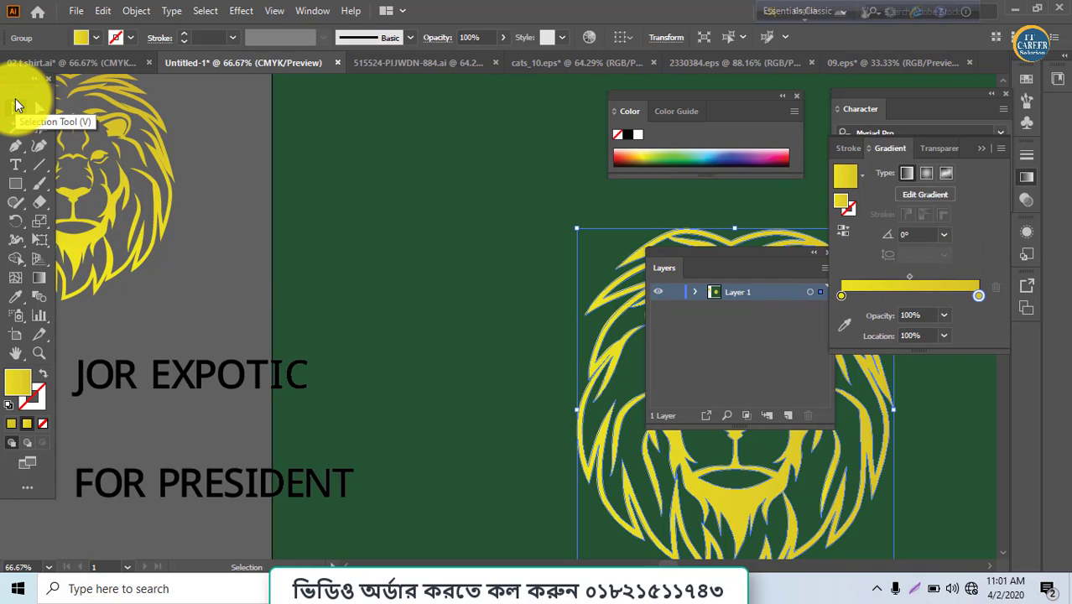
- Delete the reference lion head from the pasteboard and move the JOR EXPOTIC text up beside the green background's upper part
key(ctrl+0)
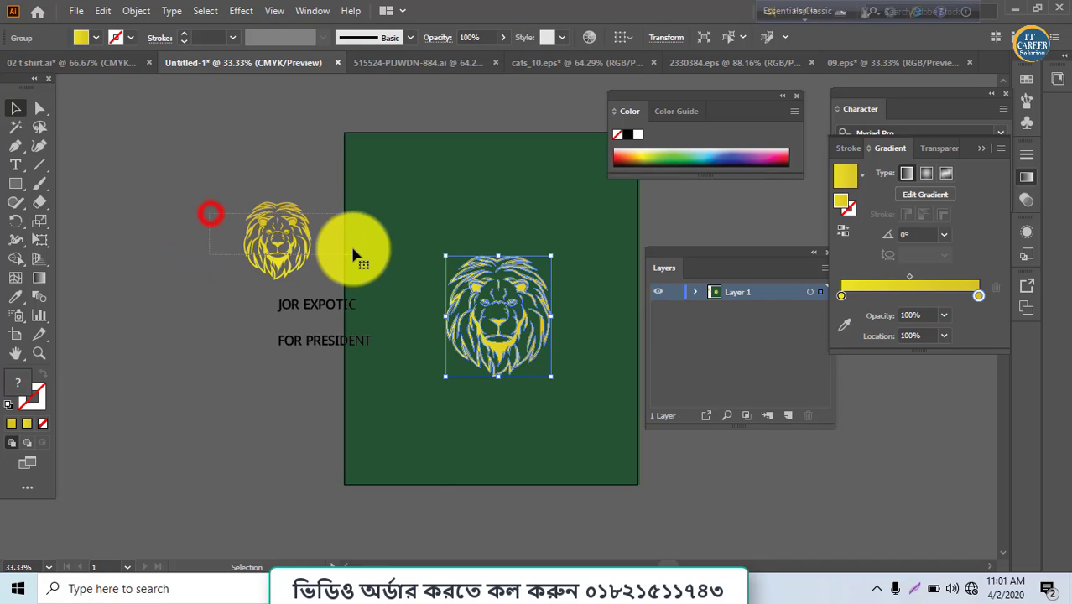
drag(352, 249, 354, 250)
click(107, 263)
drag(188, 217, 277, 245)
key(Delete)
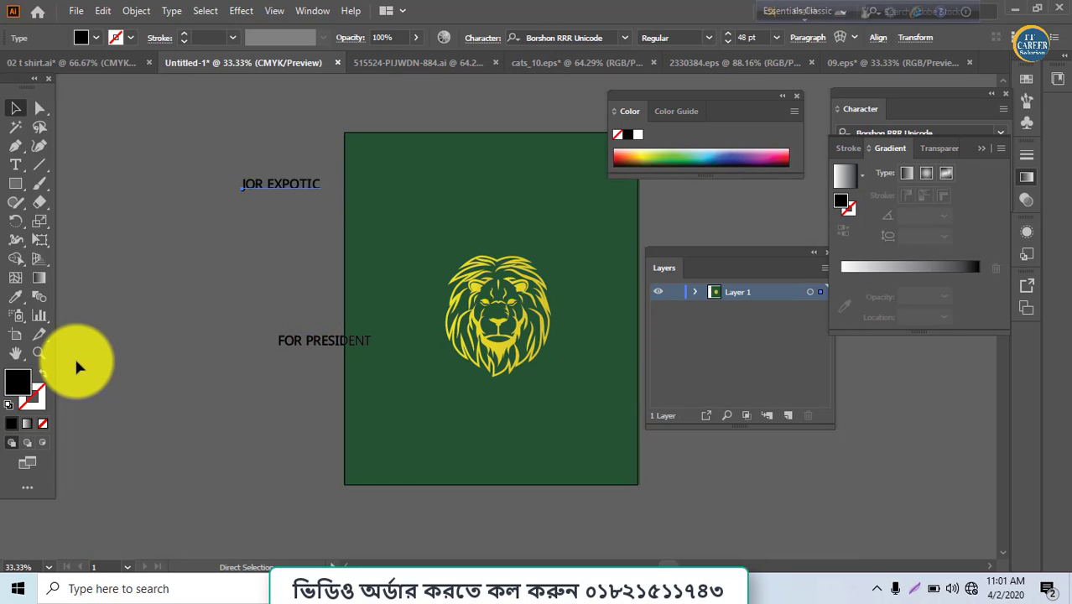
- Show the rulers and add vertical guides on both sides of the lion head, at about 2.9 in and 7.9 in
key(ctrl+r)
drag(4, 510, 430, 507)
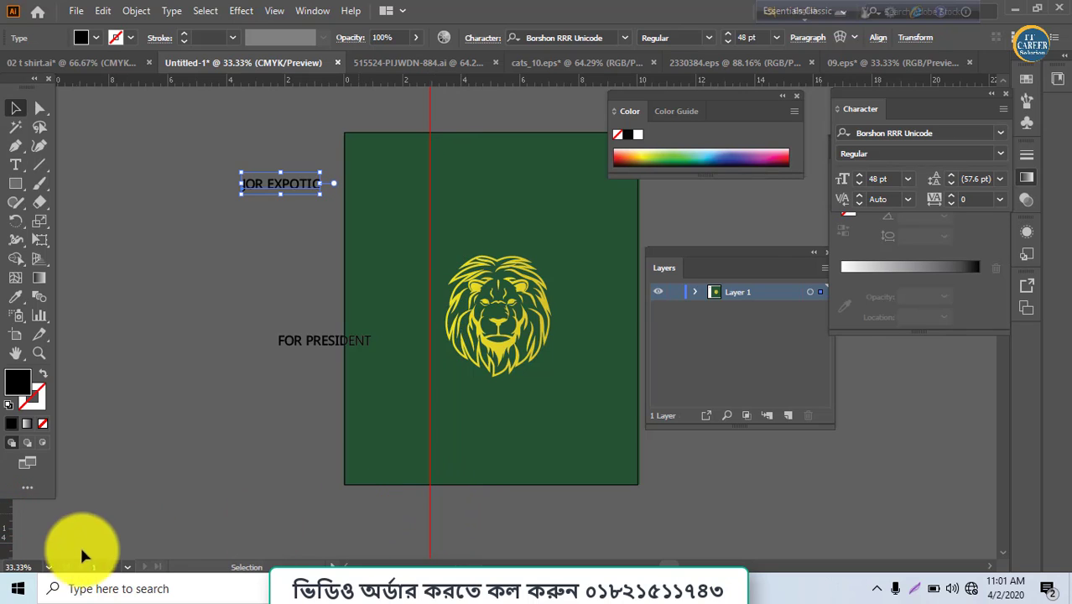
drag(5, 537, 214, 538)
drag(556, 533, 575, 535)
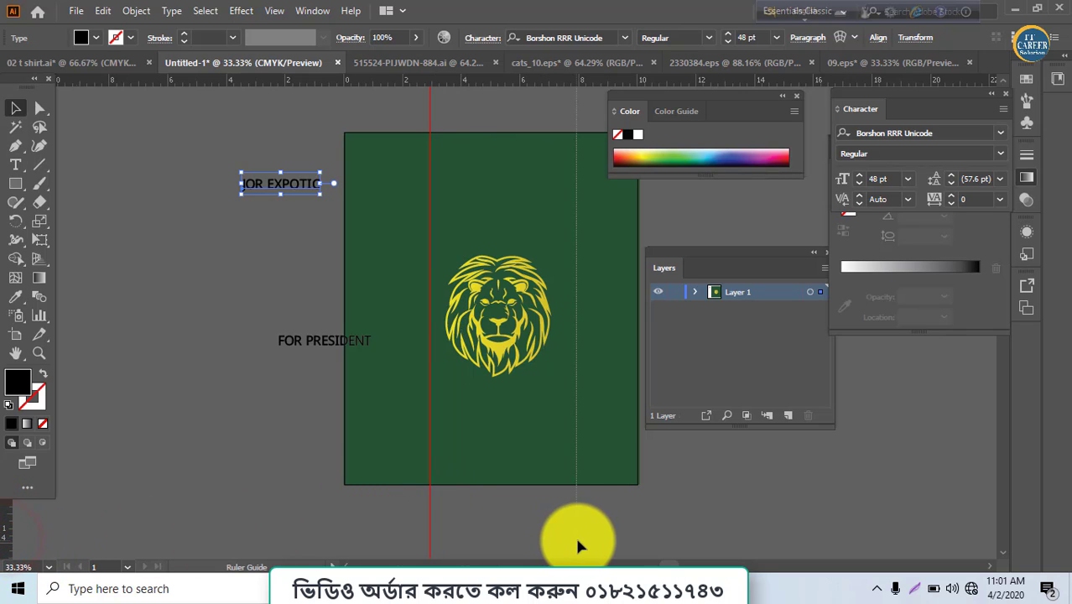
- Place a white copy of the FOR PRESIDENT text below the lion head, enlarged to 77.84 pt to span the guides
drag(327, 349, 547, 403)
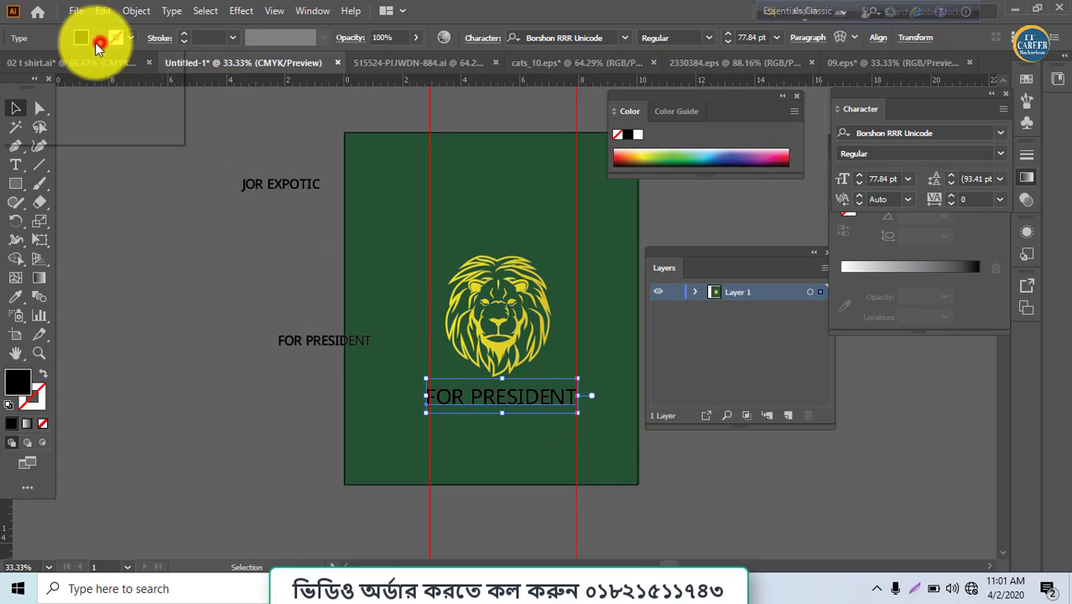
click(96, 38)
click(32, 64)
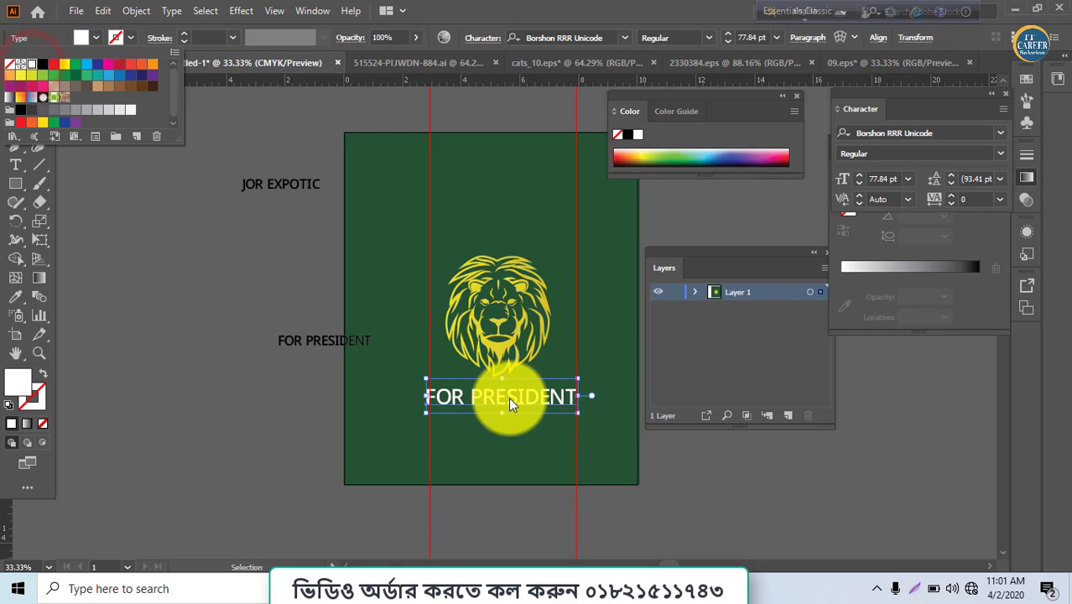
click(508, 396)
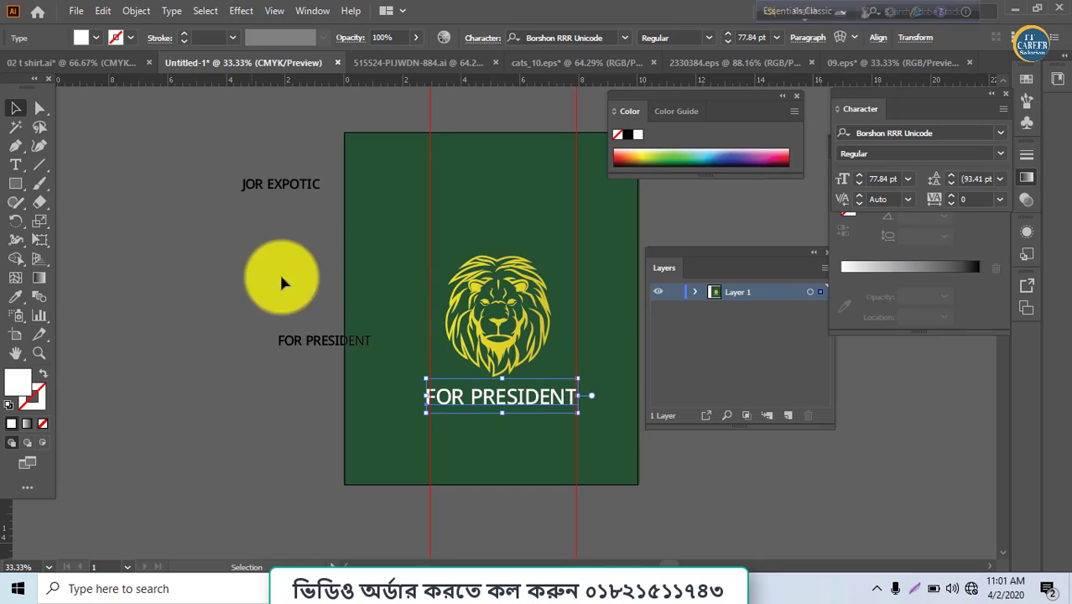
- Move the JOR EXPOTIC text above the lion head, enlarge it to 87.62 pt between the guides, and colour it white
drag(286, 186, 542, 241)
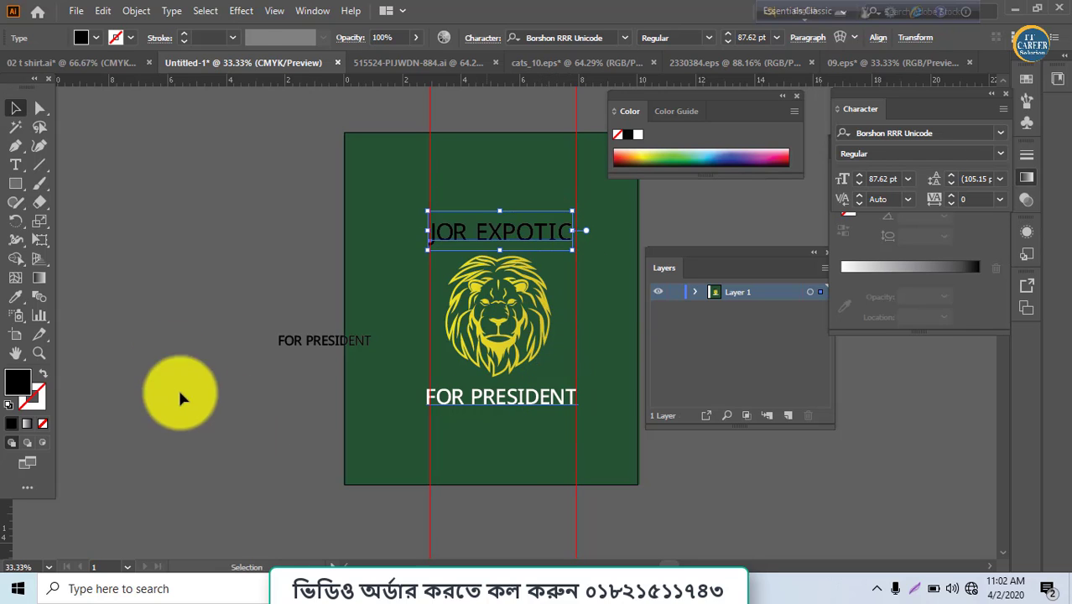
click(96, 37)
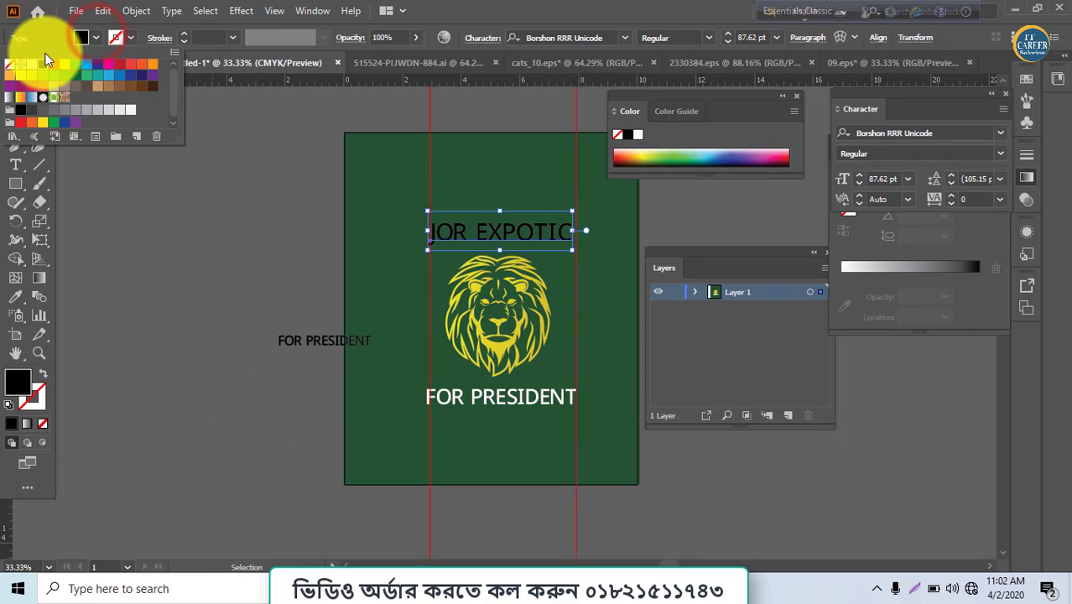
click(34, 67)
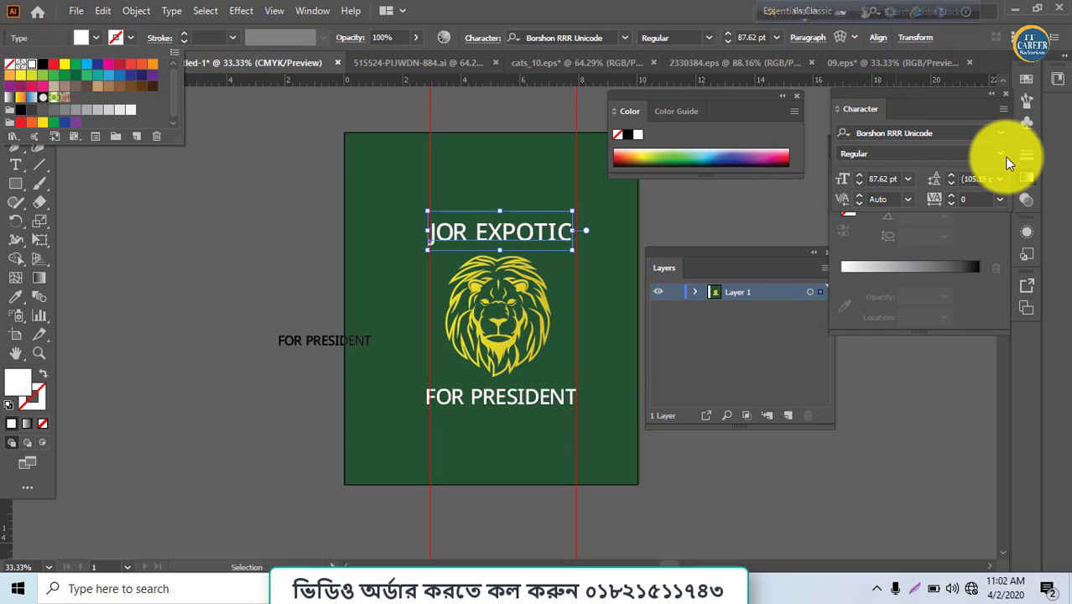
- Change the font of the JOR EXPOTIC text above the lion head to Horrible Jefe
click(1005, 156)
click(1000, 132)
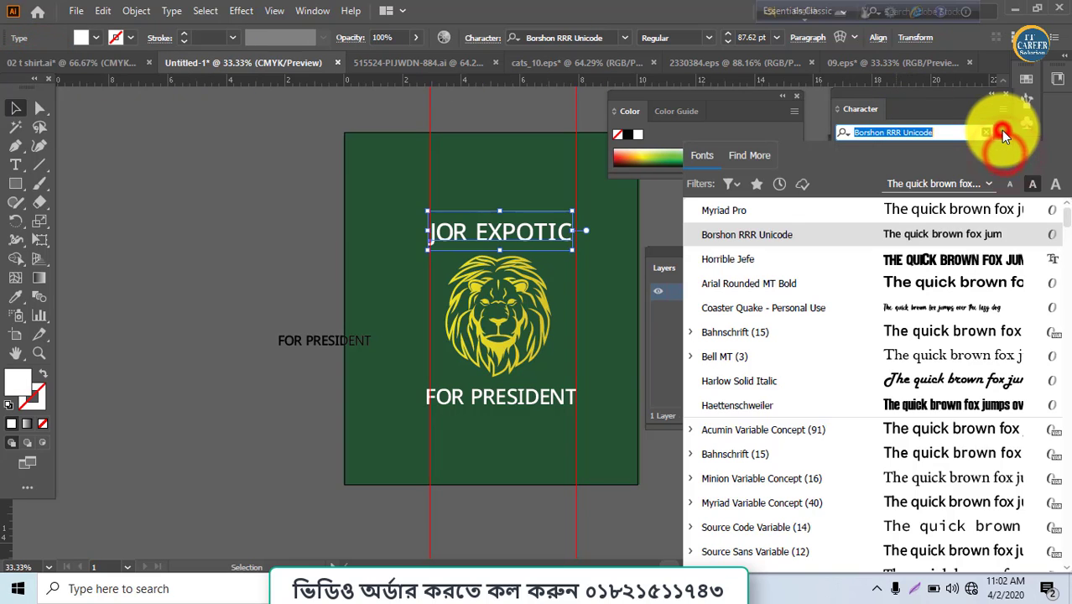
click(971, 258)
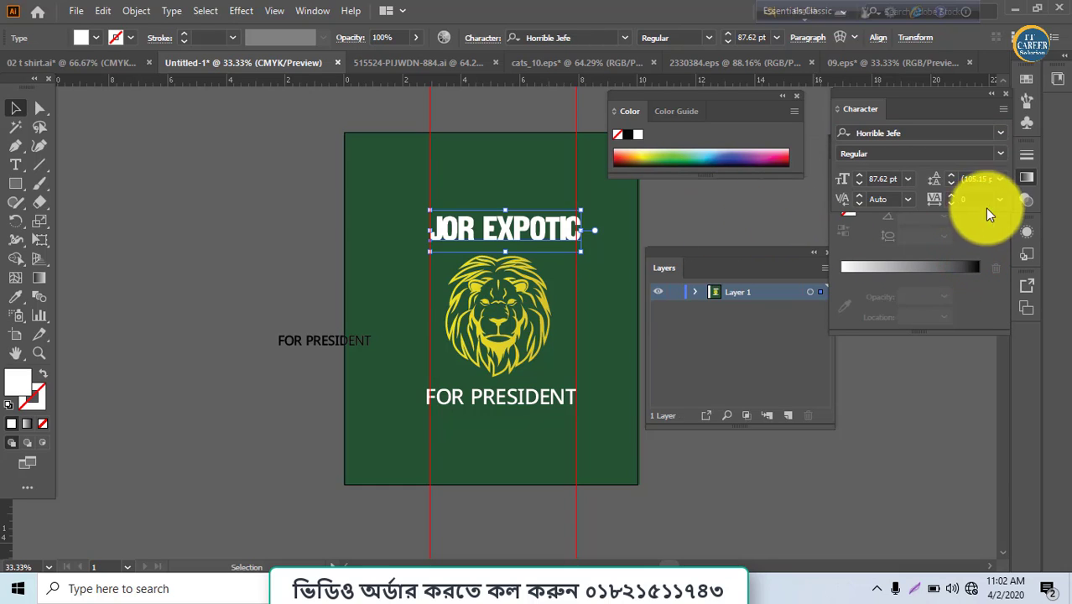
- Copy the JOR EXPOTIC text's appearance and type settings onto the white FOR PRESIDENT text with the Eyedropper
click(537, 396)
click(11, 311)
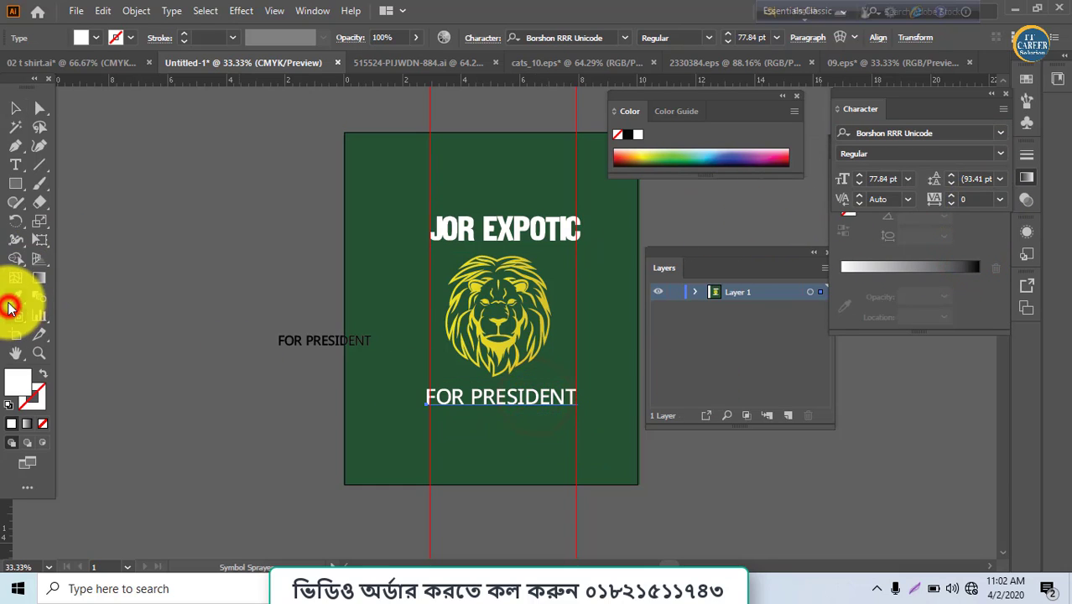
click(15, 296)
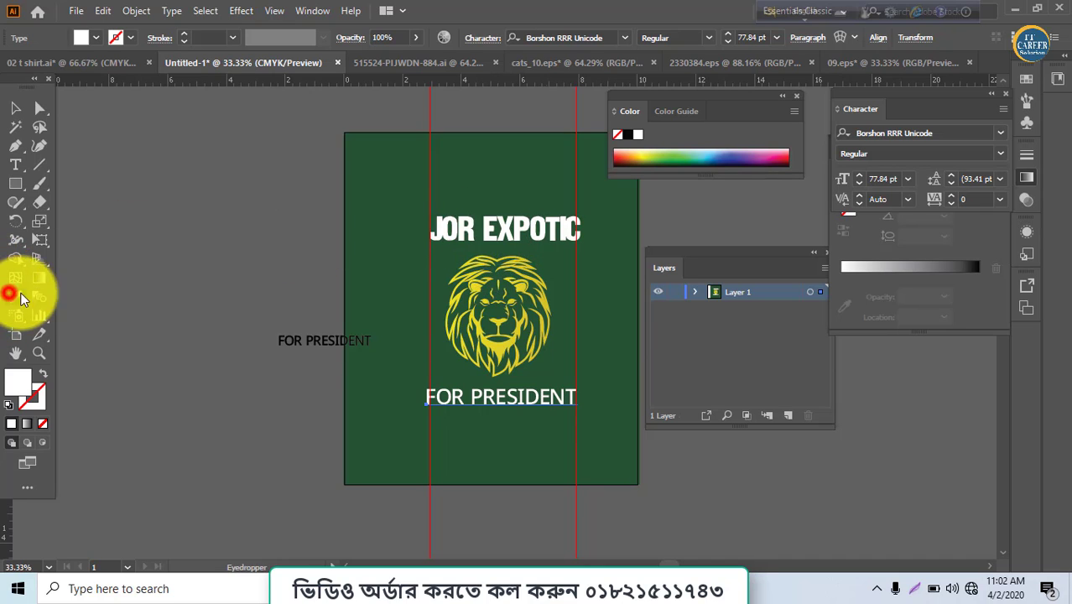
click(453, 226)
click(15, 107)
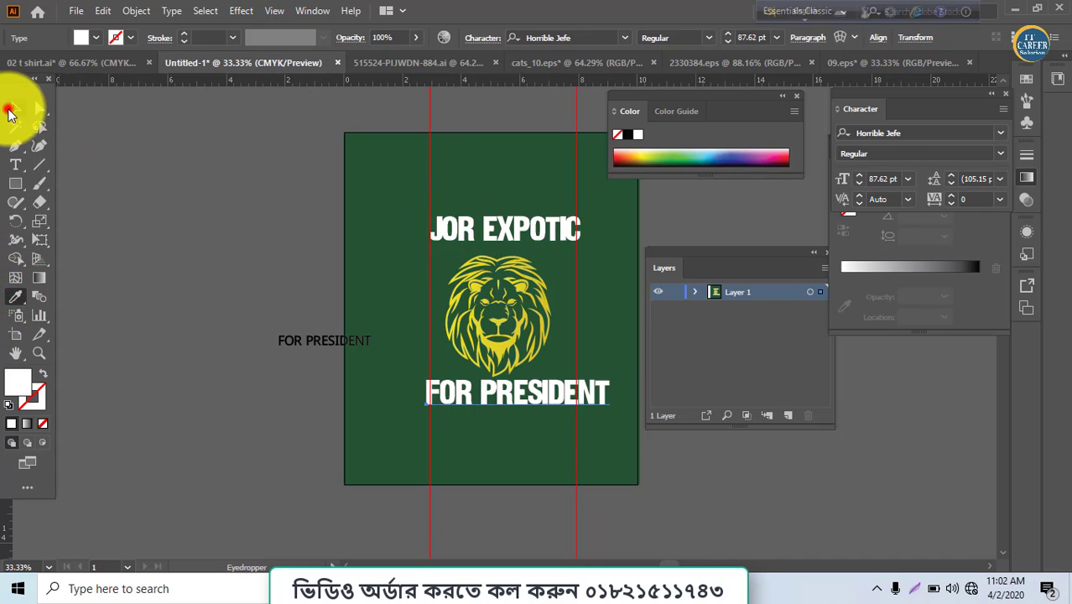
- Set both white text lines to 72 pt and give the JOR EXPOTIC text a tracking of 75
click(860, 183)
click(908, 179)
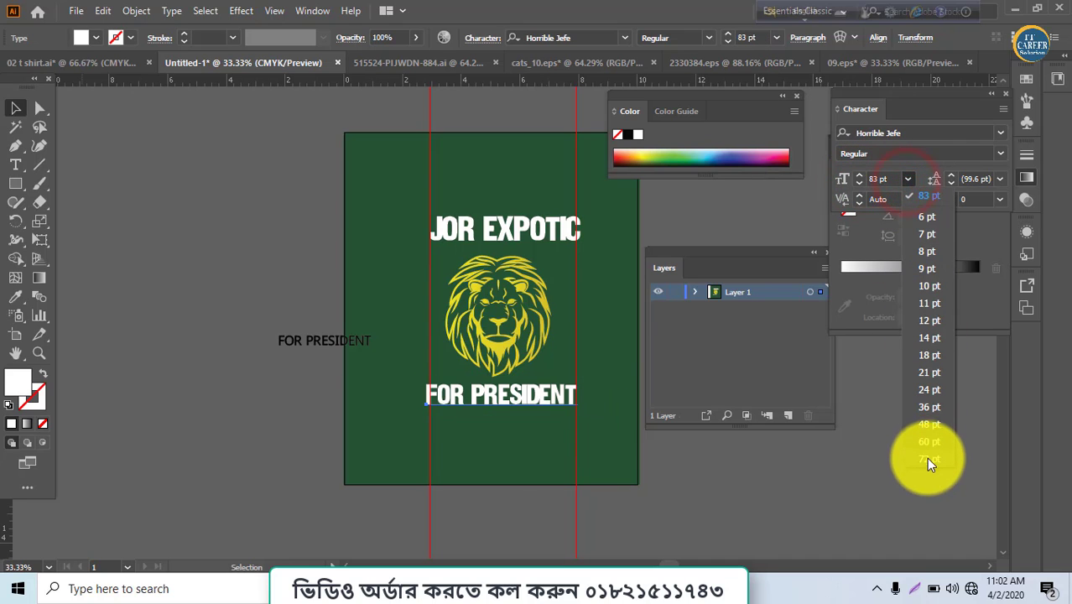
click(928, 458)
click(547, 237)
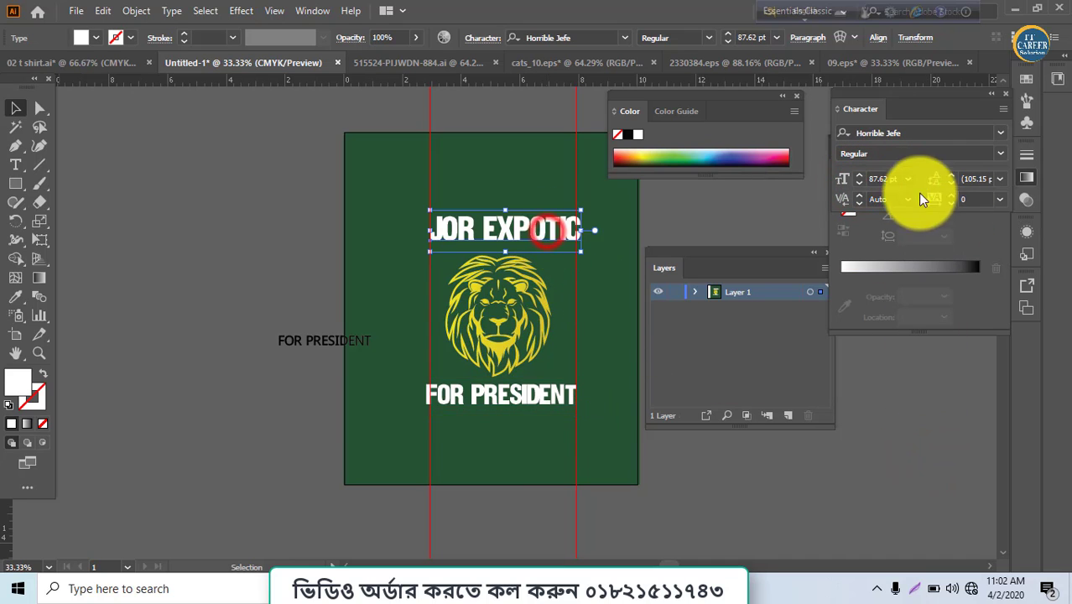
click(908, 178)
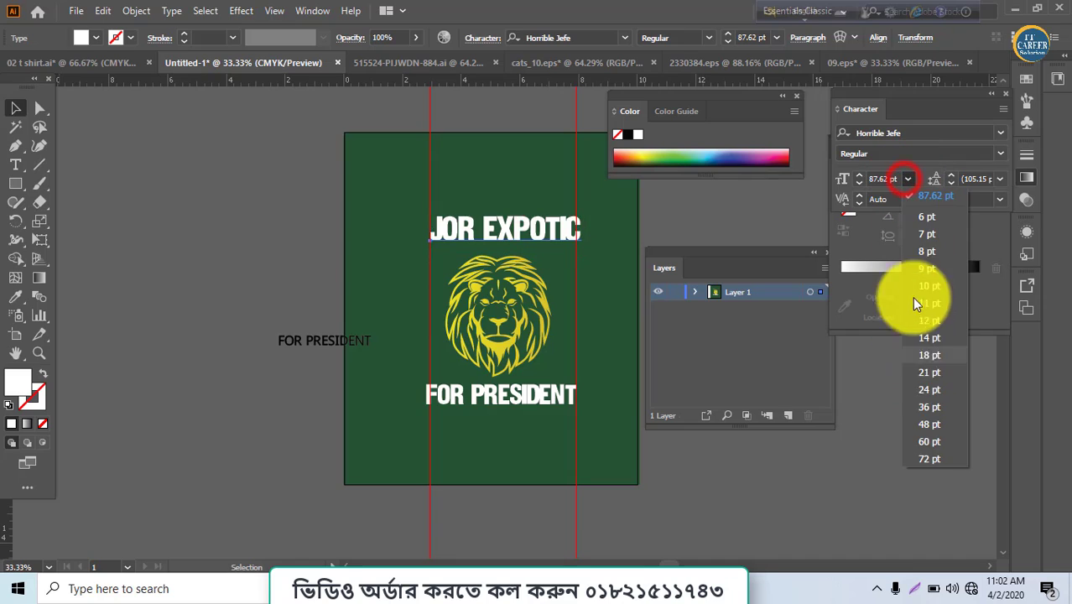
click(929, 457)
click(1004, 199)
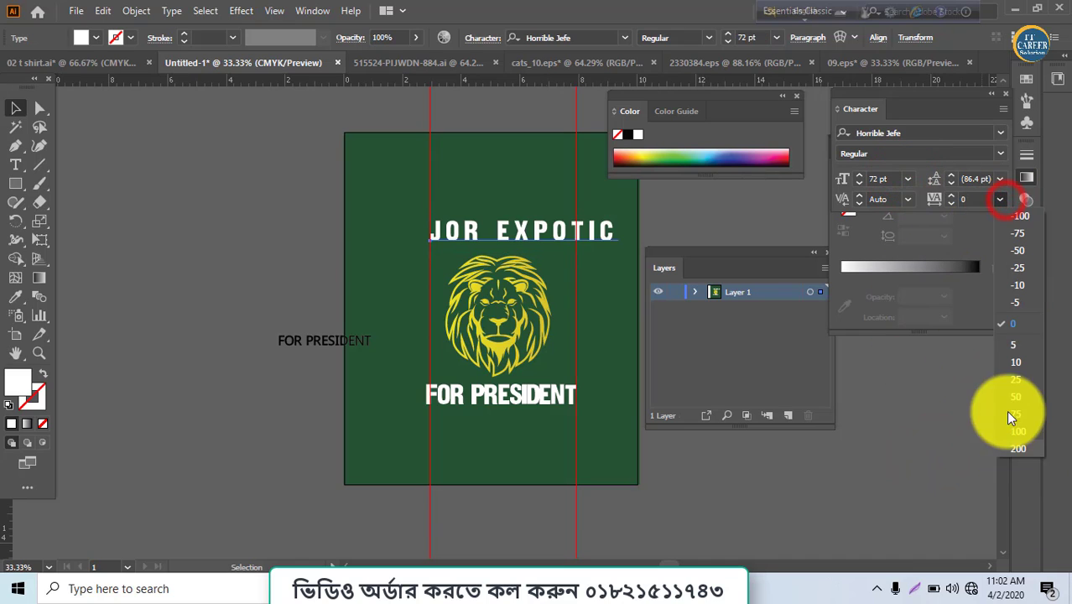
click(1016, 414)
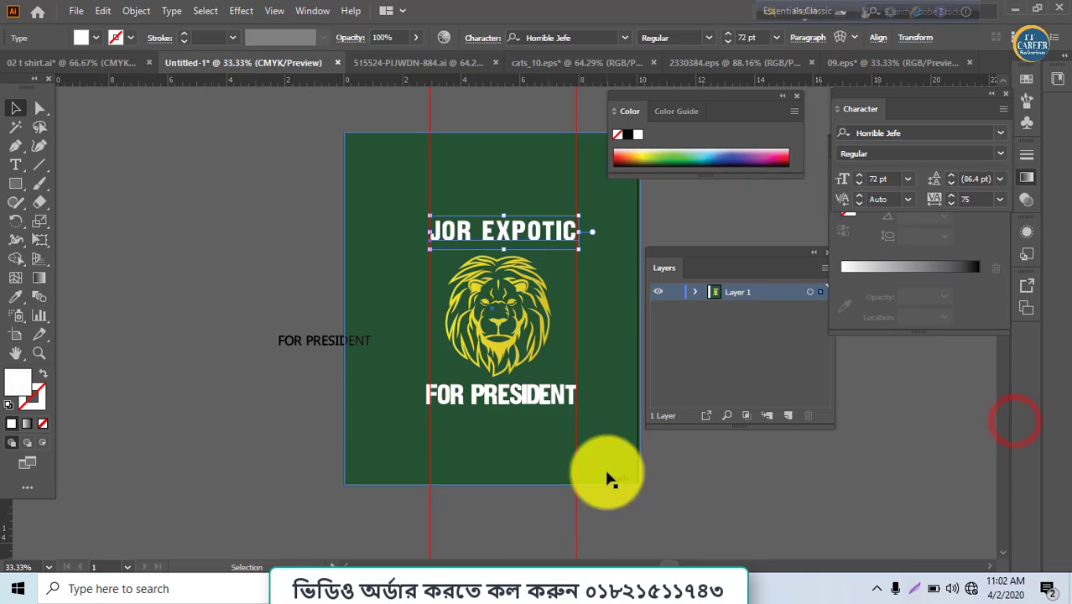
- Set the white FOR PRESIDENT text to tracking 50 and size 63 pt, and shift it to fit between the two guides
click(534, 402)
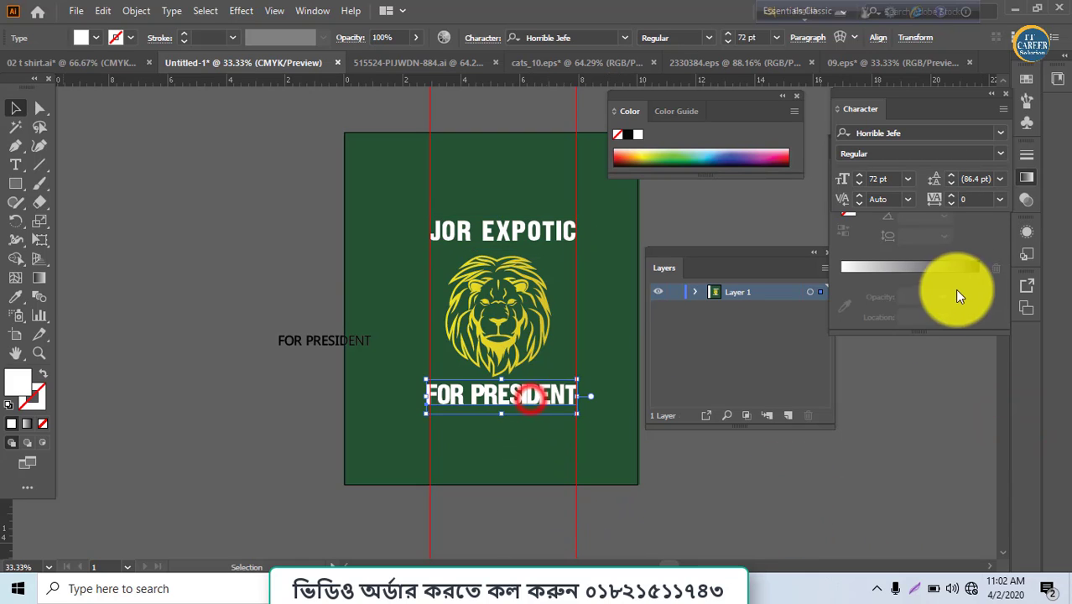
click(1004, 203)
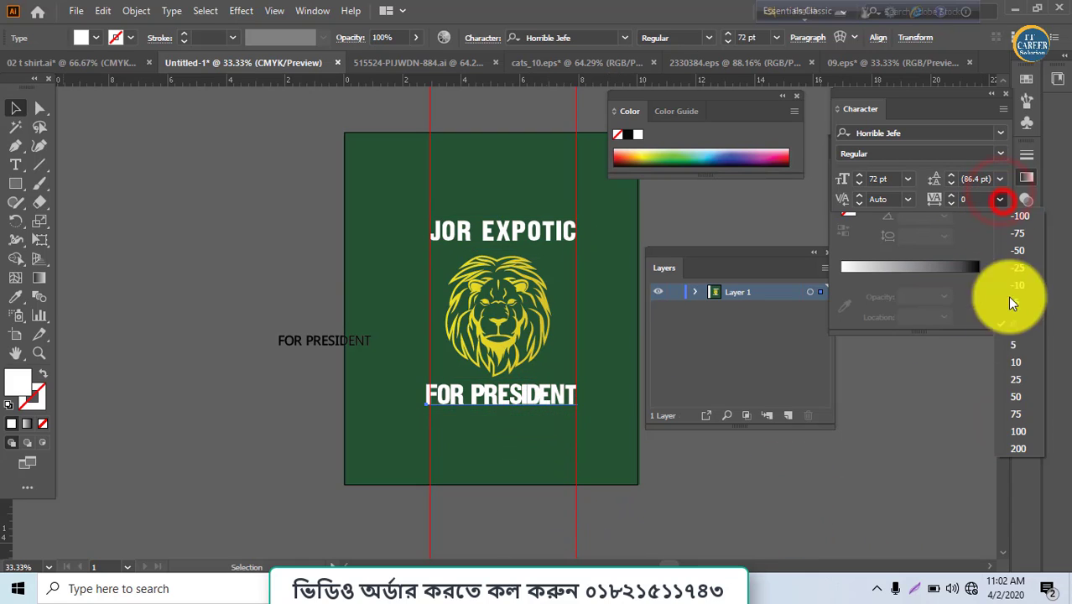
click(1017, 401)
click(858, 182)
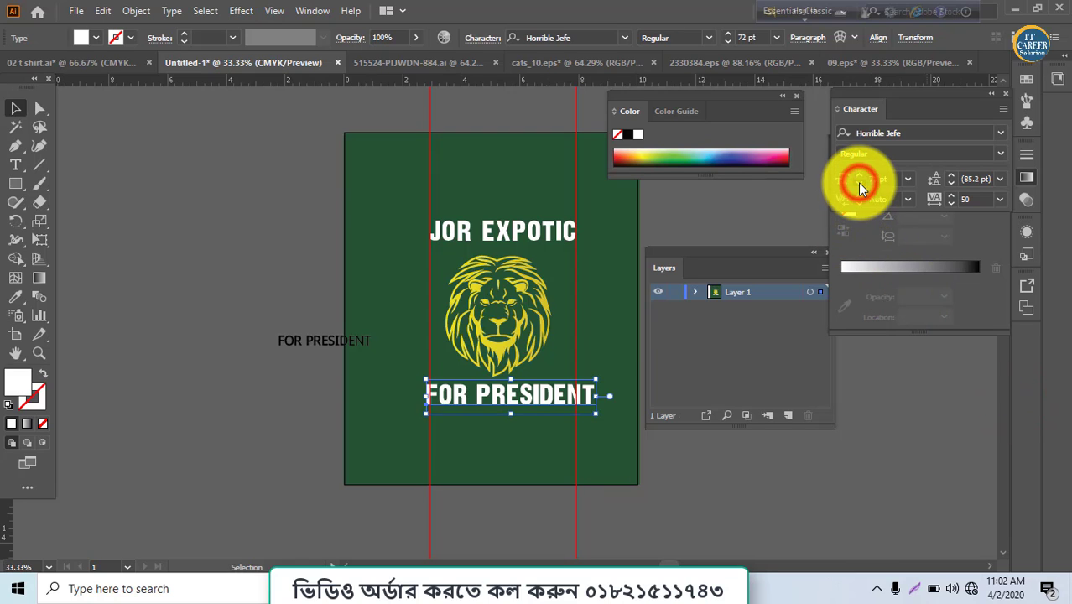
click(858, 182)
click(857, 182)
click(858, 182)
click(857, 182)
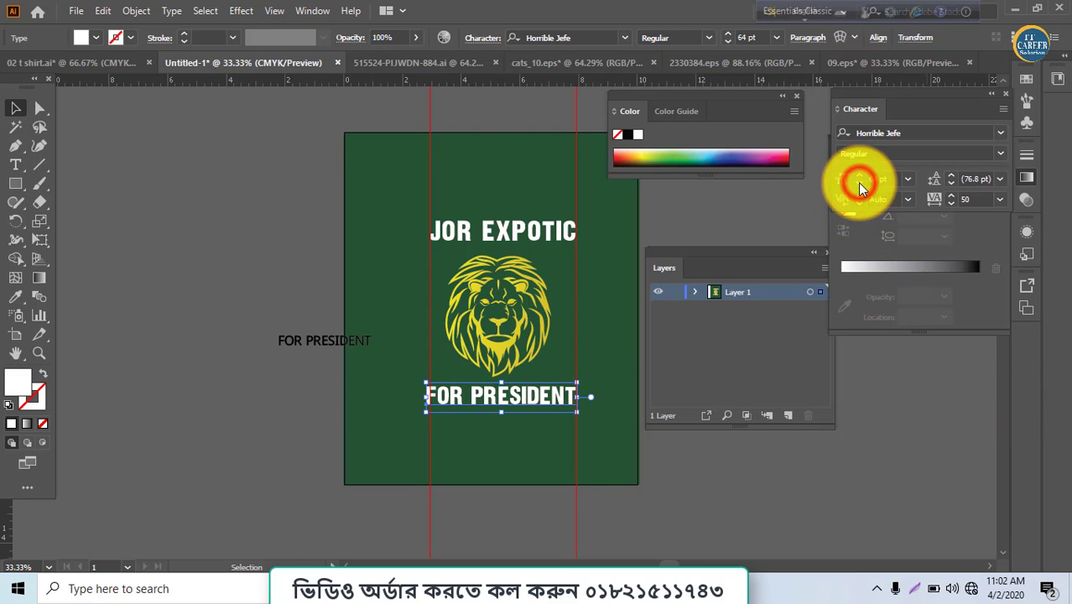
click(858, 182)
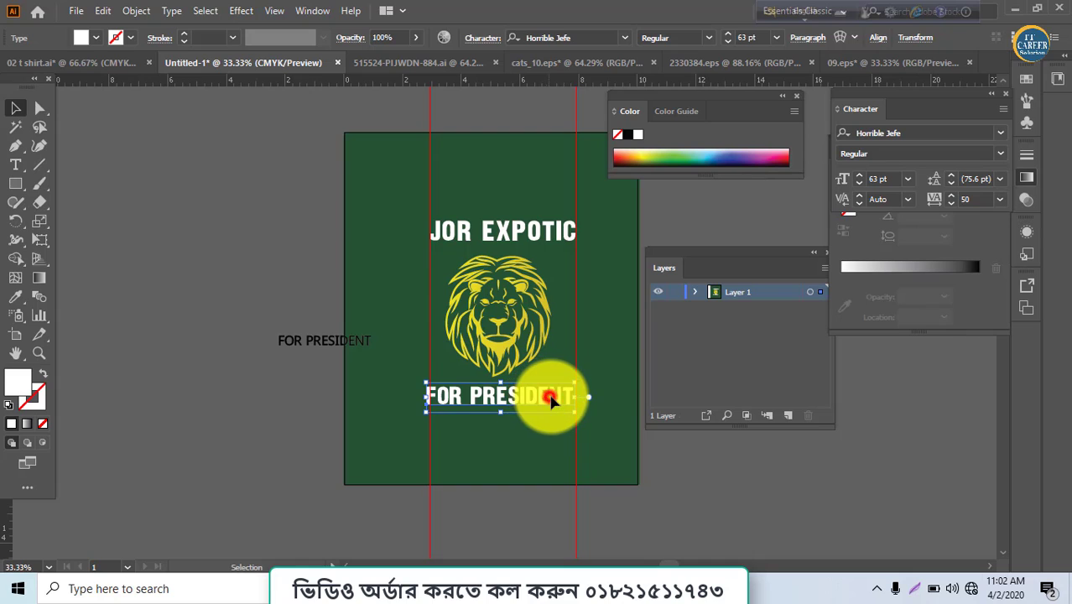
drag(549, 399, 554, 399)
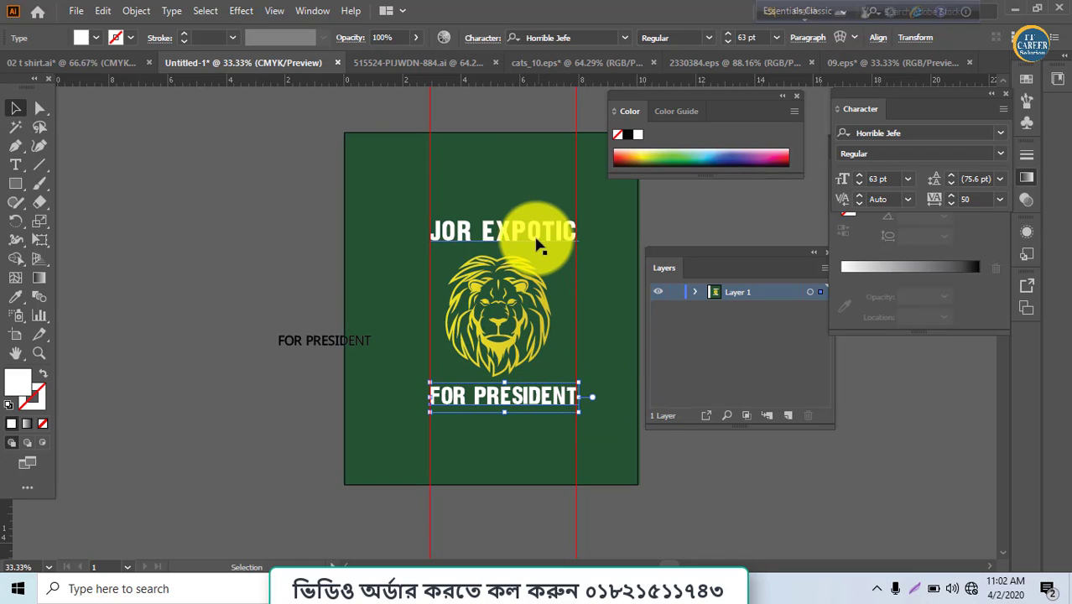
- Move the JOR EXPOTIC text closer to the lion head and apply a horizontal Arc warp with a 78% bend
drag(530, 228, 531, 243)
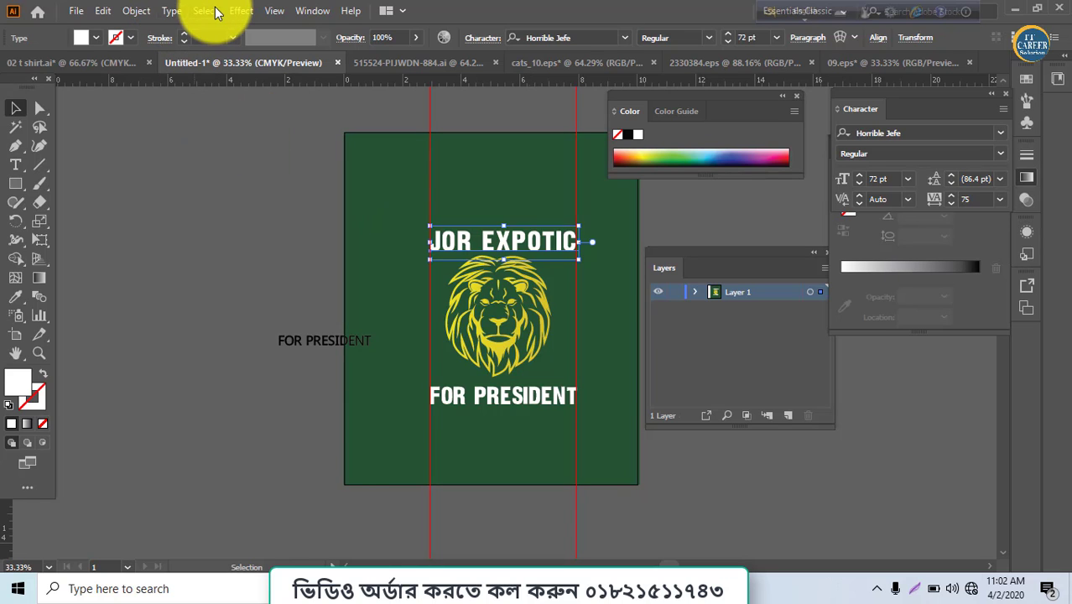
click(239, 10)
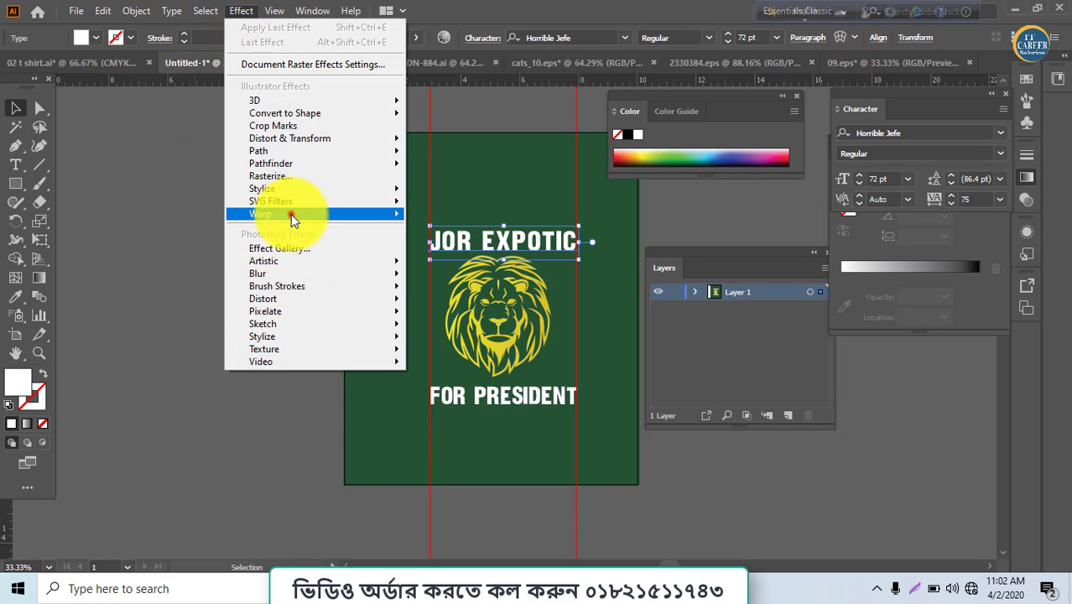
mouse_move(290, 213)
click(444, 219)
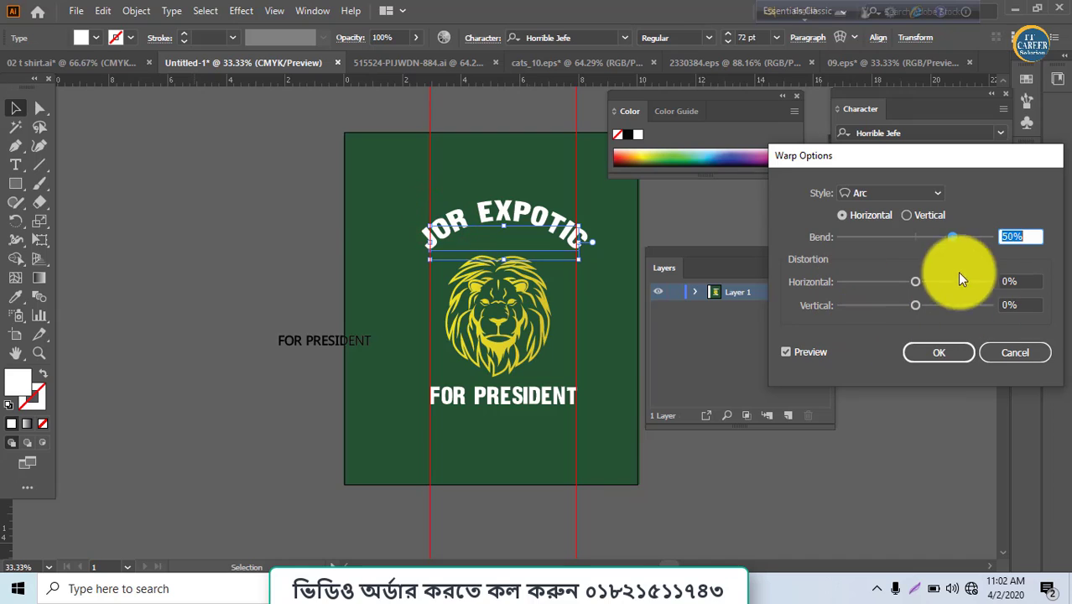
drag(966, 240, 974, 234)
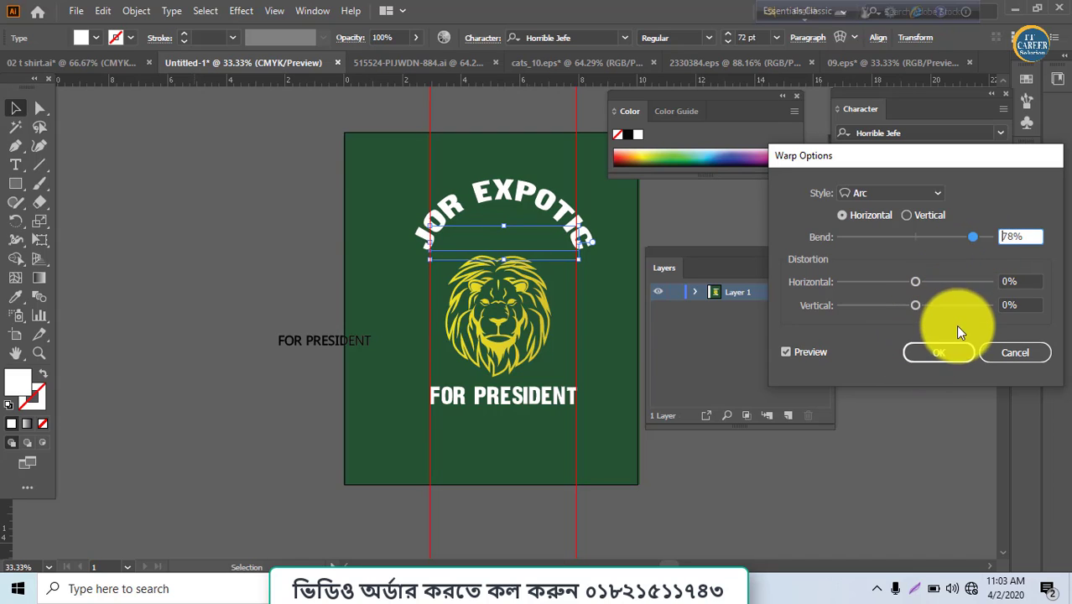
click(942, 352)
drag(564, 214, 565, 245)
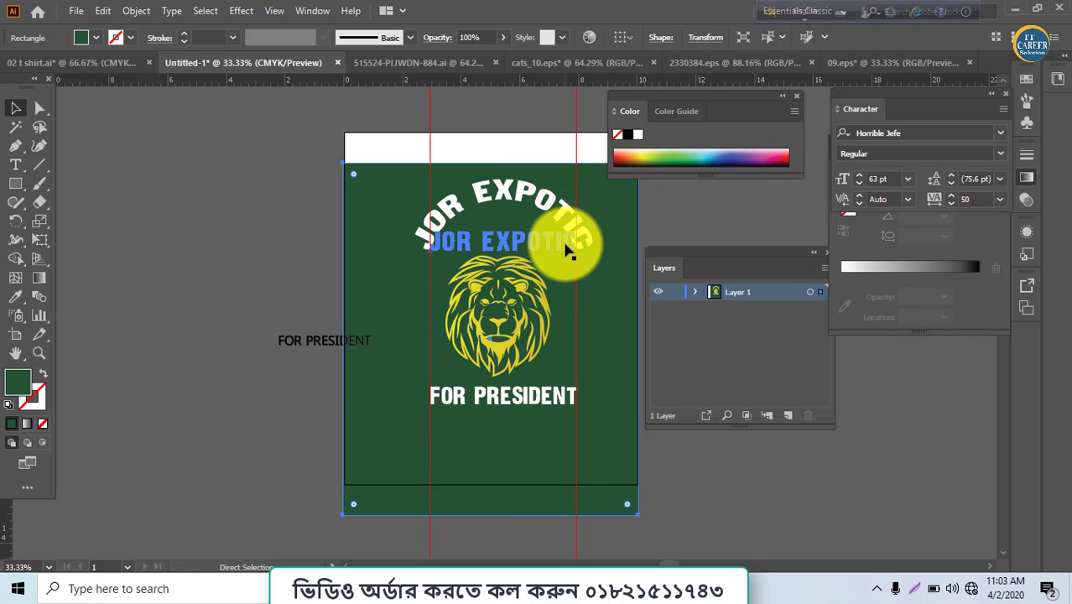
key(ctrl+z)
key(ctrl+shift+a)
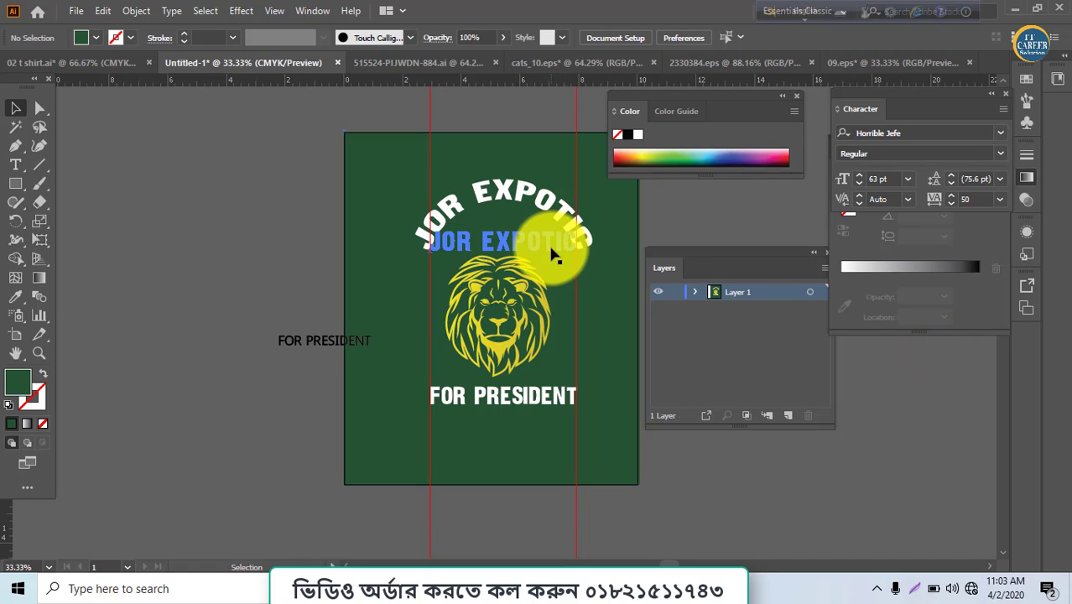
- Move the arched JOR EXPOTIC text down so it curves around the top of the lion's mane
drag(551, 247, 547, 283)
click(541, 287)
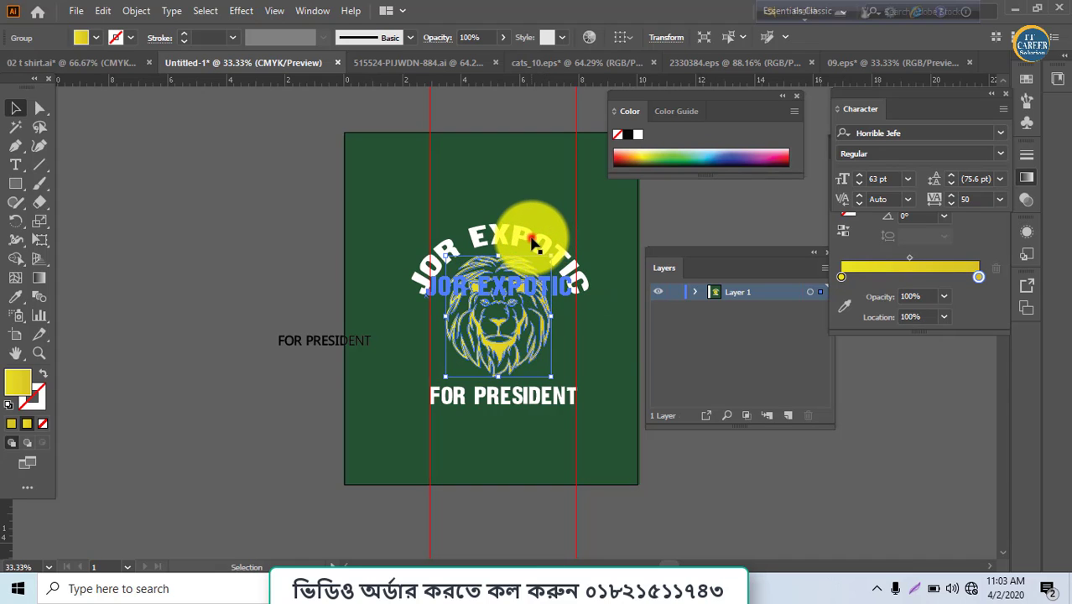
click(529, 243)
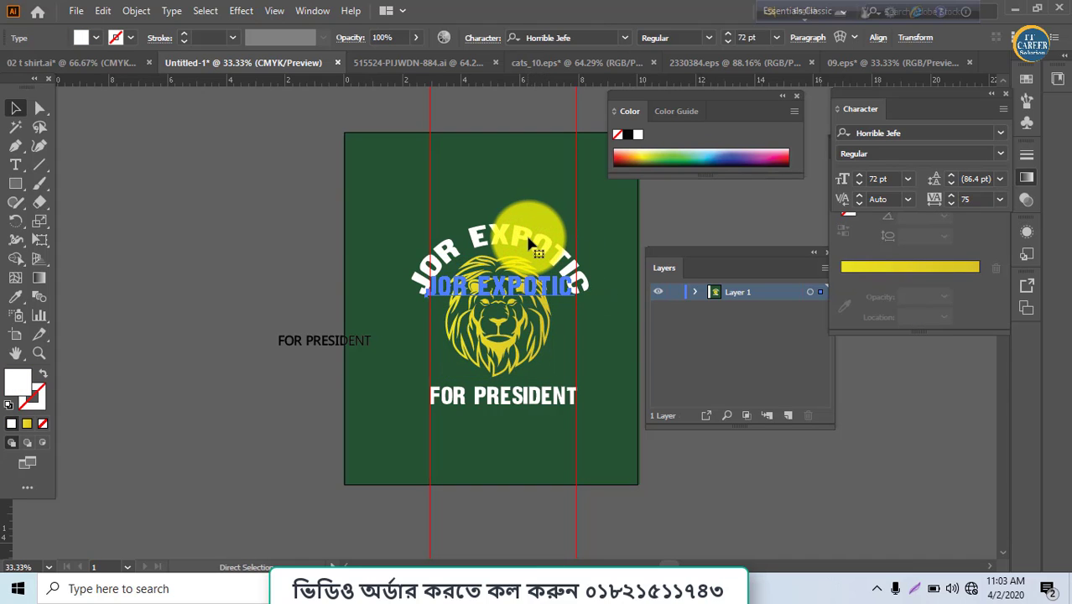
click(529, 243)
key(shift+Left)
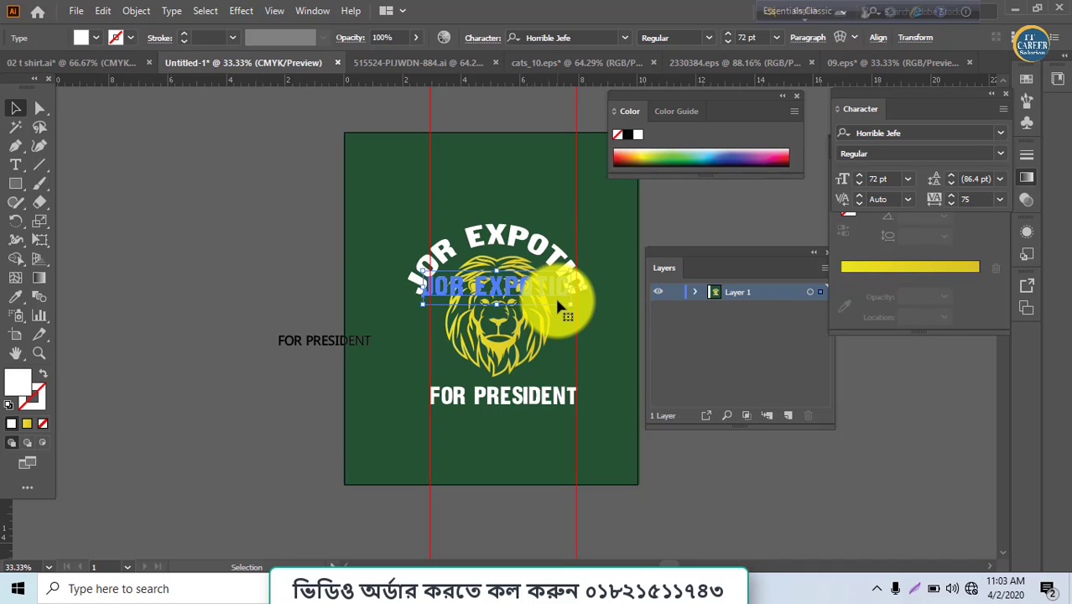
key(shift+Right)
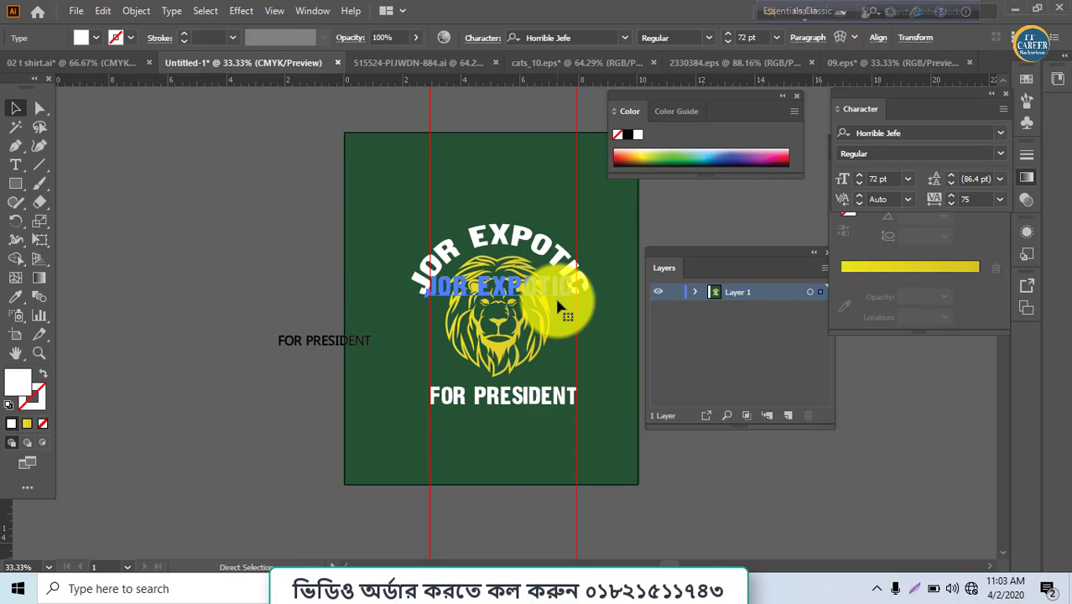
- Scale the arched JOR EXPOTIC text down to about 63.37 pt and shift it slightly to centre it between the guides
key(ctrl+1)
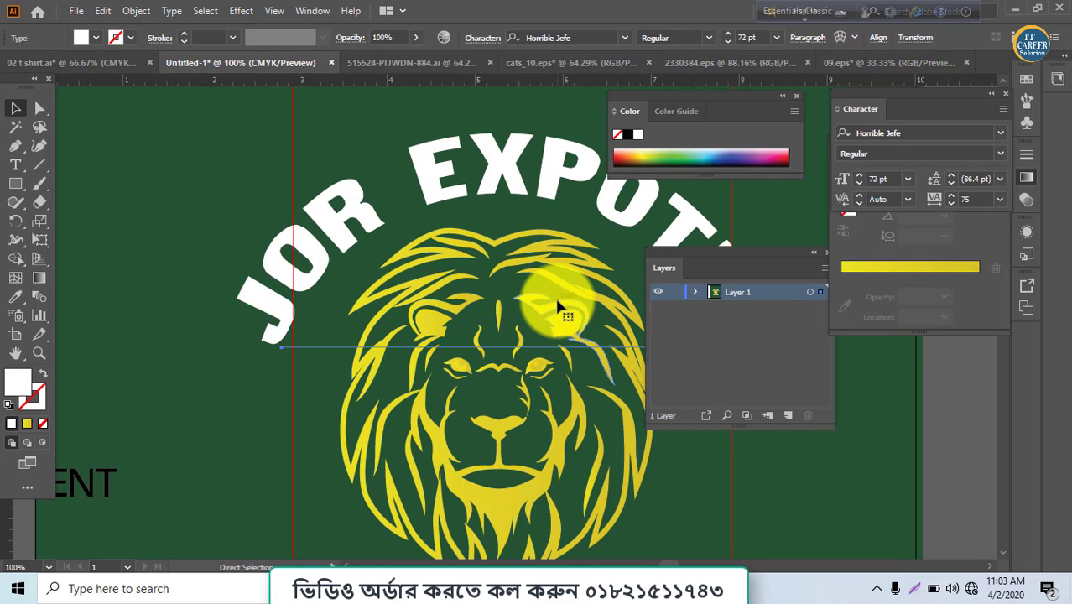
key(ctrl+minus)
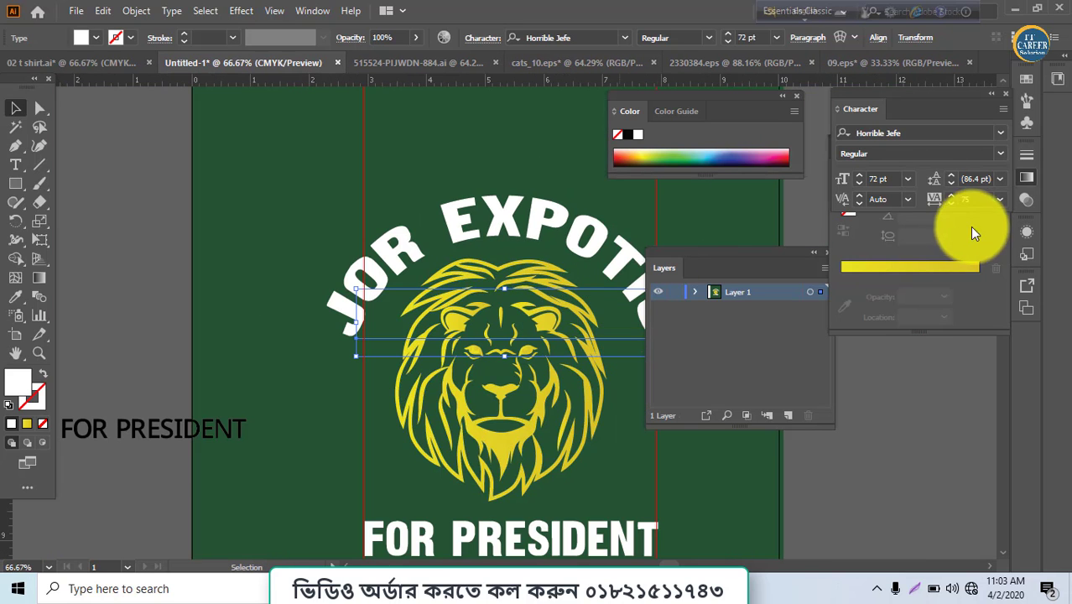
drag(772, 253, 953, 262)
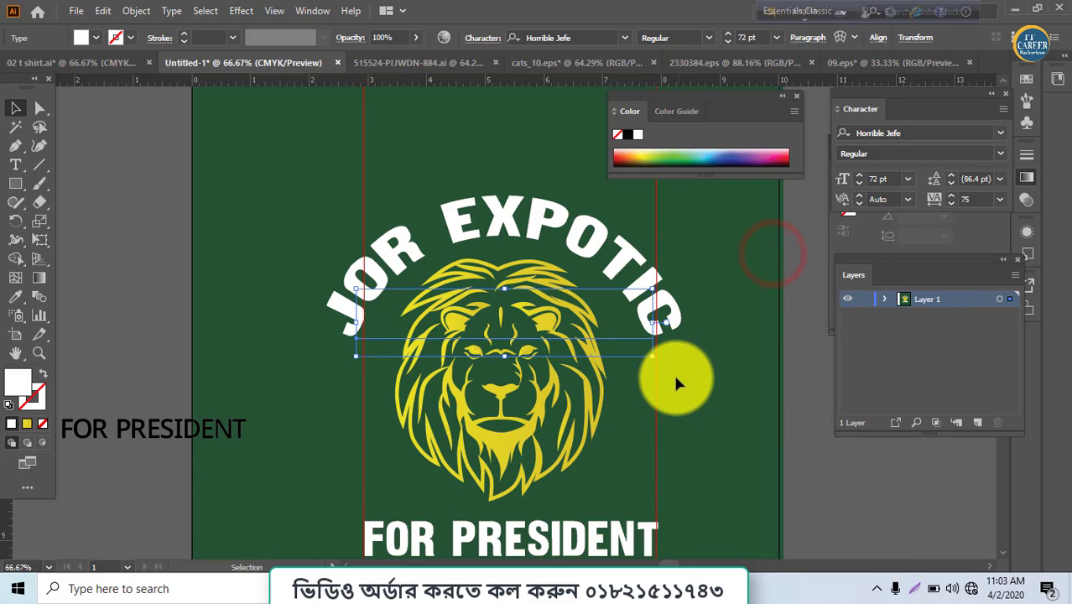
drag(654, 357, 590, 247)
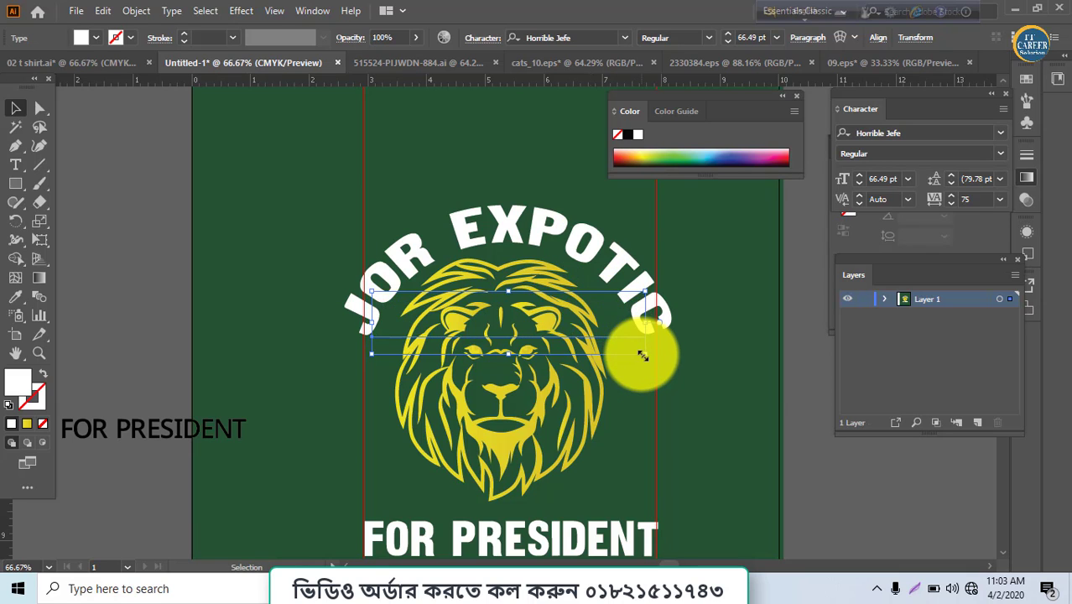
drag(644, 353, 625, 279)
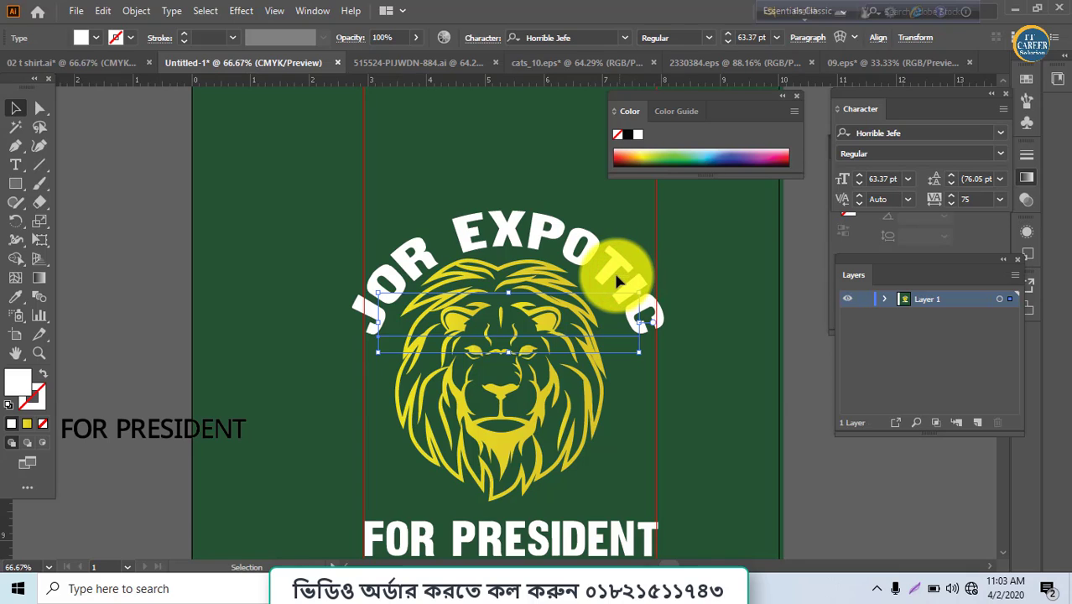
click(612, 270)
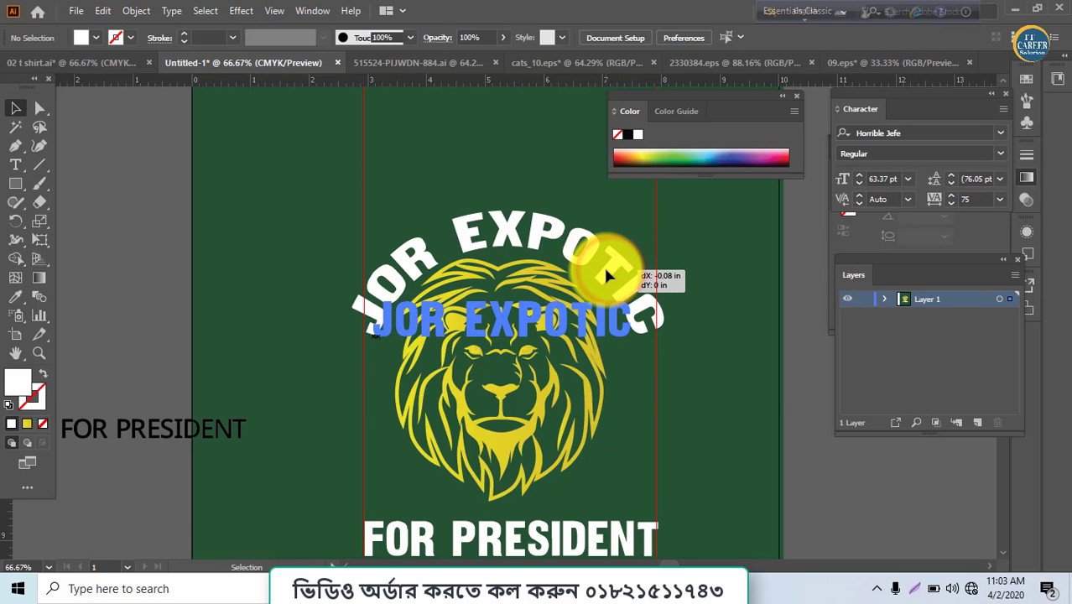
click(606, 268)
scroll(545, 532, down, 2)
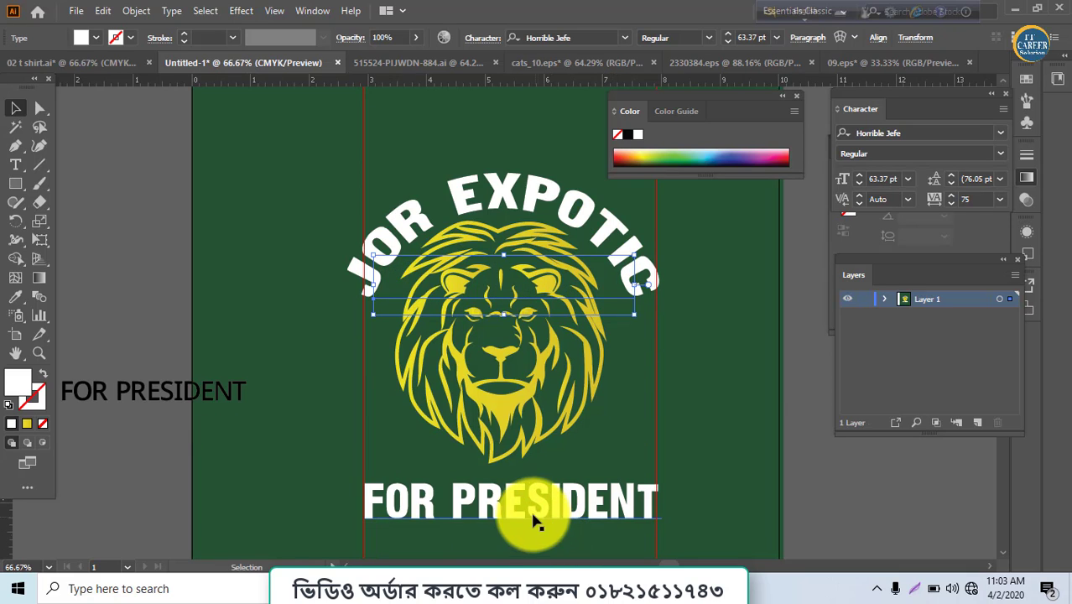
drag(531, 509, 534, 508)
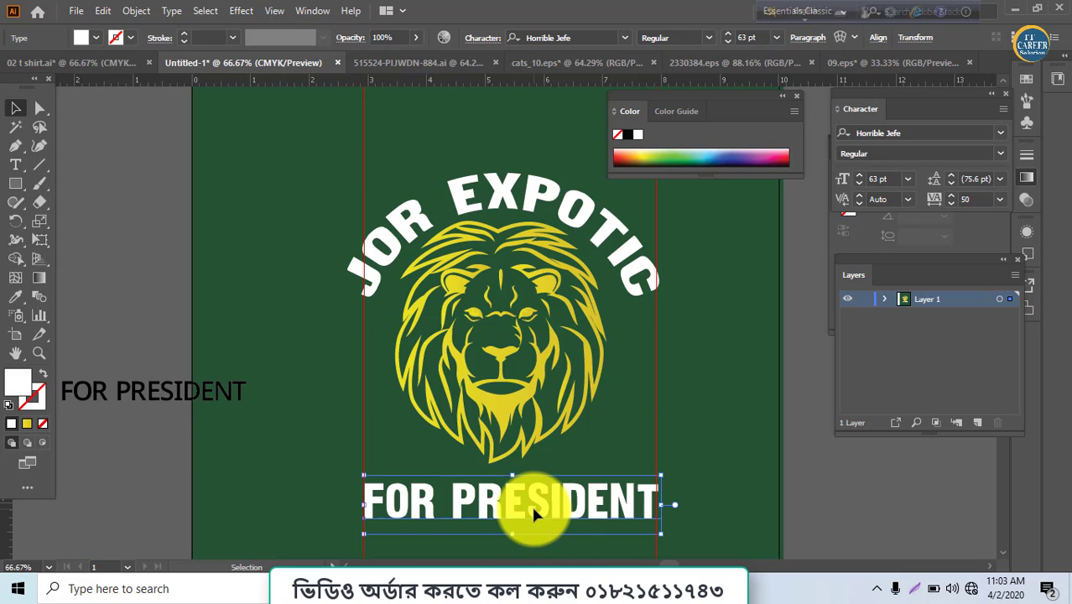
click(517, 174)
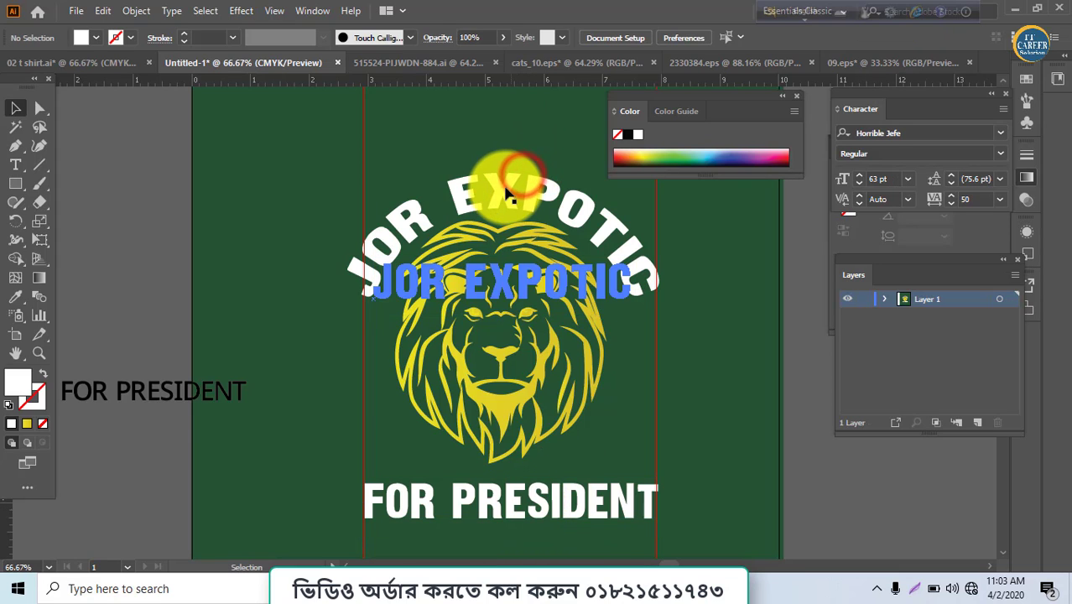
- Convert the arched JOR EXPOTIC text to outlines and expand its appearance so the Arc warp becomes real shapes
right_click(507, 191)
click(541, 294)
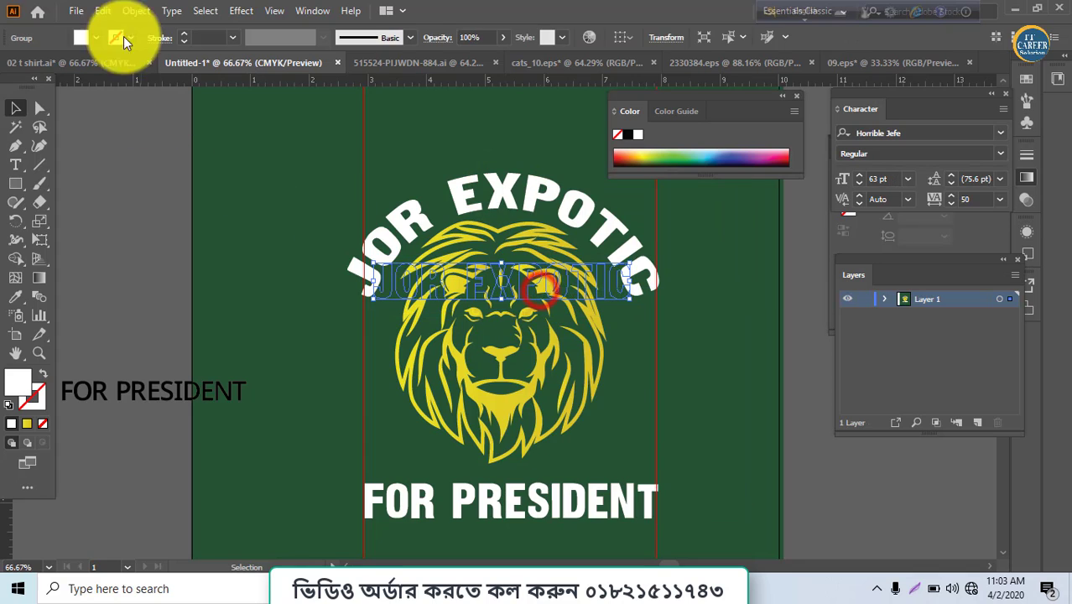
click(136, 10)
click(202, 208)
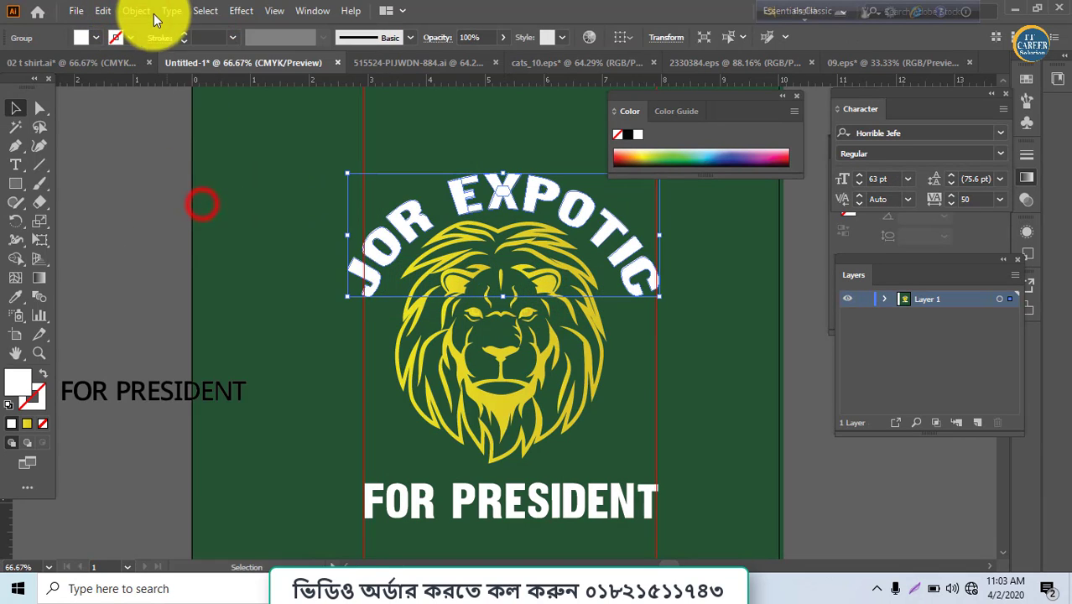
click(141, 10)
click(194, 191)
- Convert the white FOR PRESIDENT text below the lion head to outlines
click(480, 511)
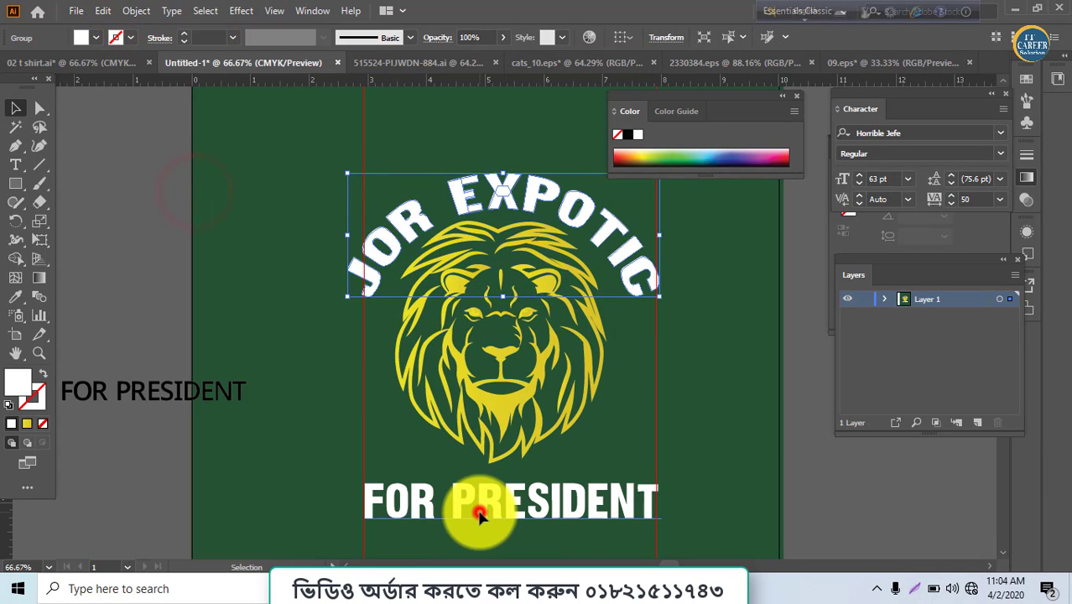
right_click(480, 510)
click(538, 294)
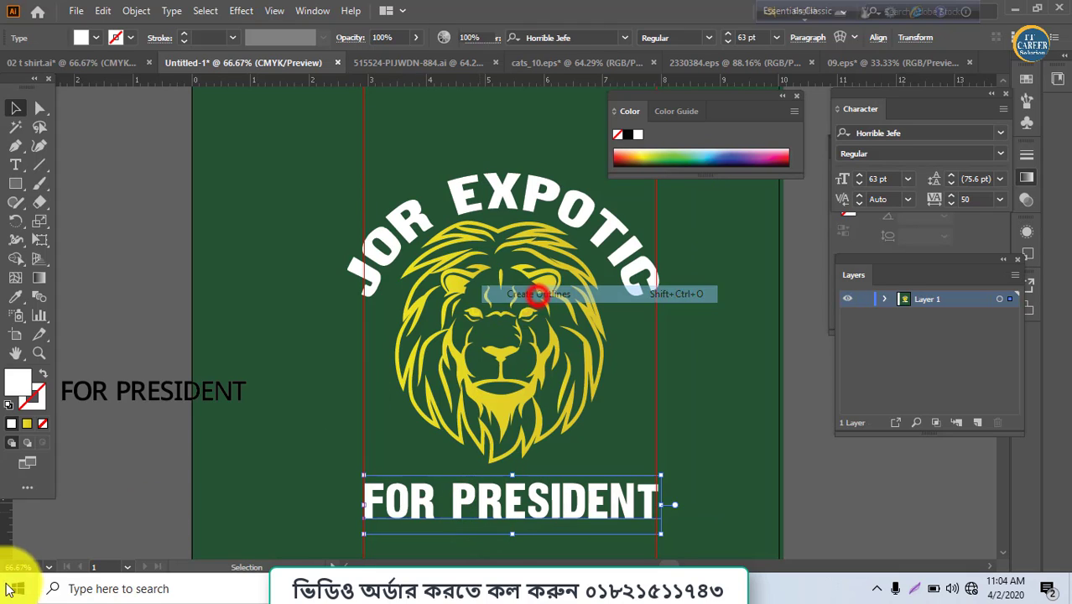
- Delete the leftover black FOR PRESIDENT text lying outside the artboard
click(99, 391)
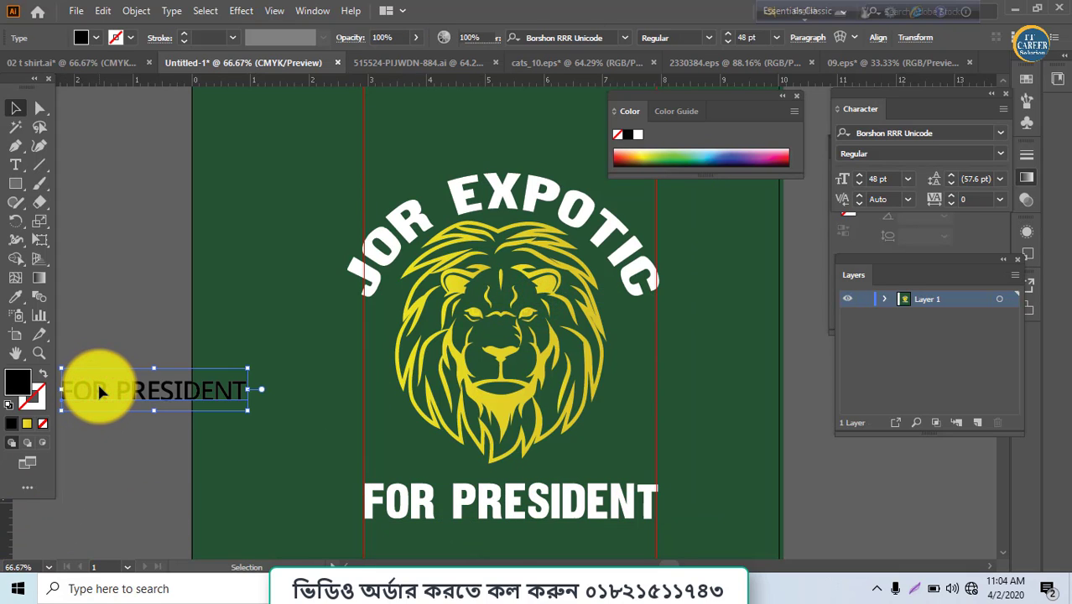
scroll(99, 390, down, 3)
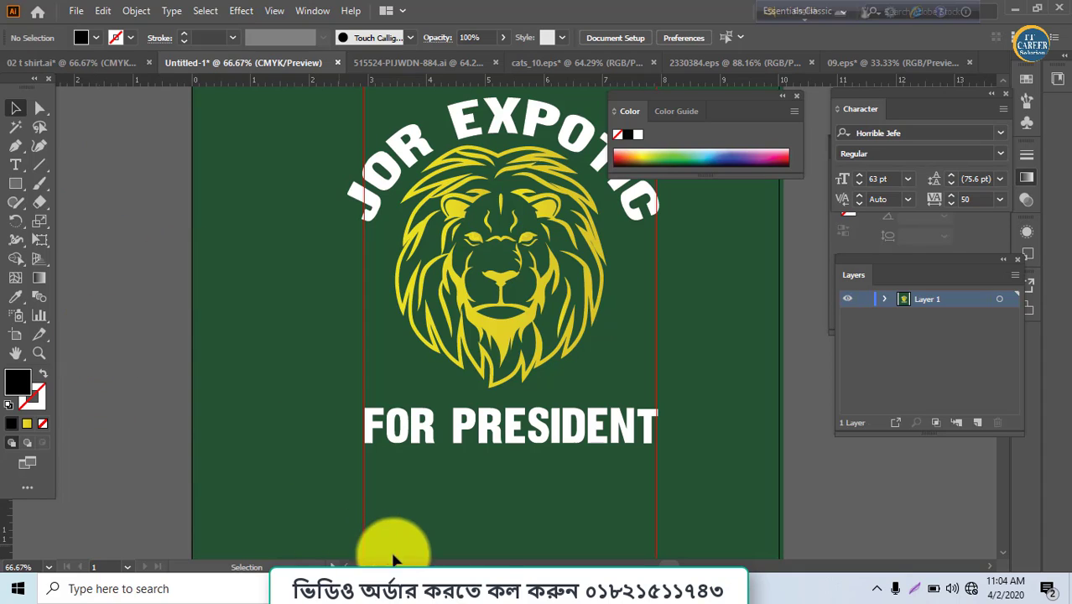
mouse_move(478, 587)
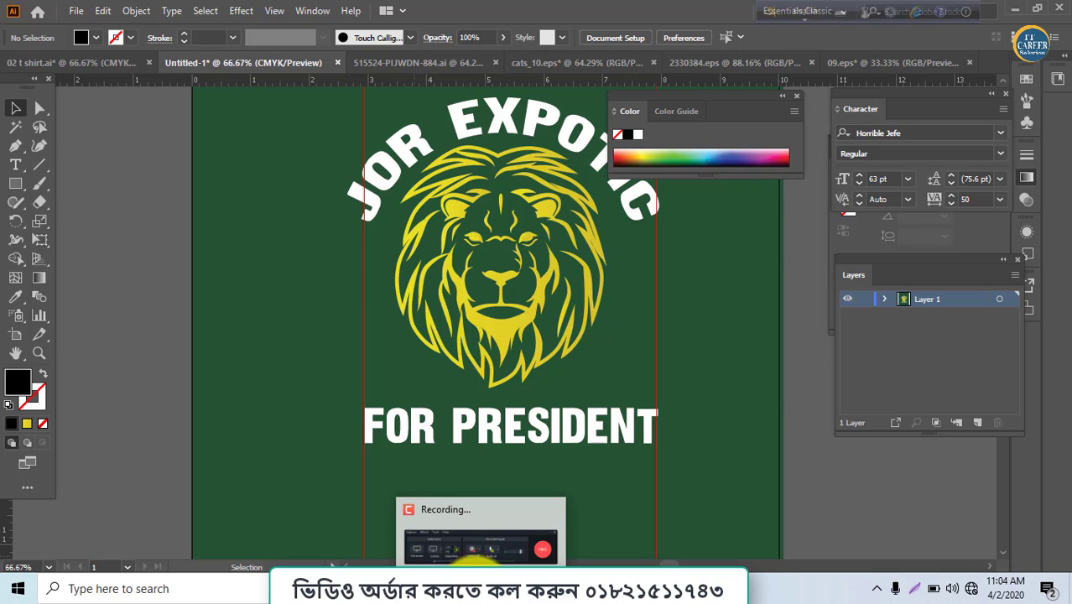